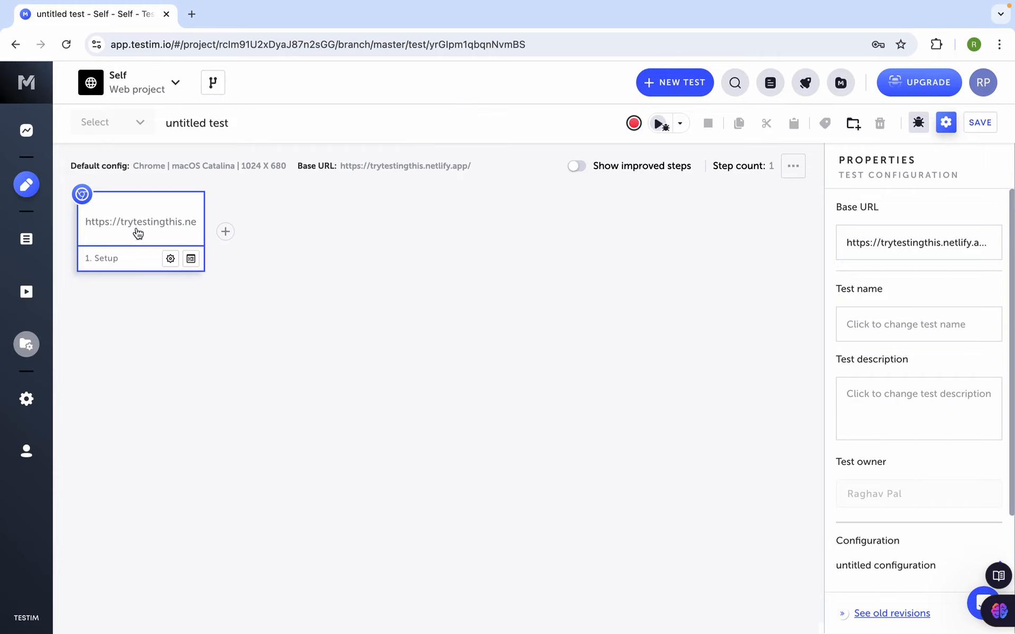
Set the base URL to the OrangeHRM login page, save, and start recording.
click(900, 250)
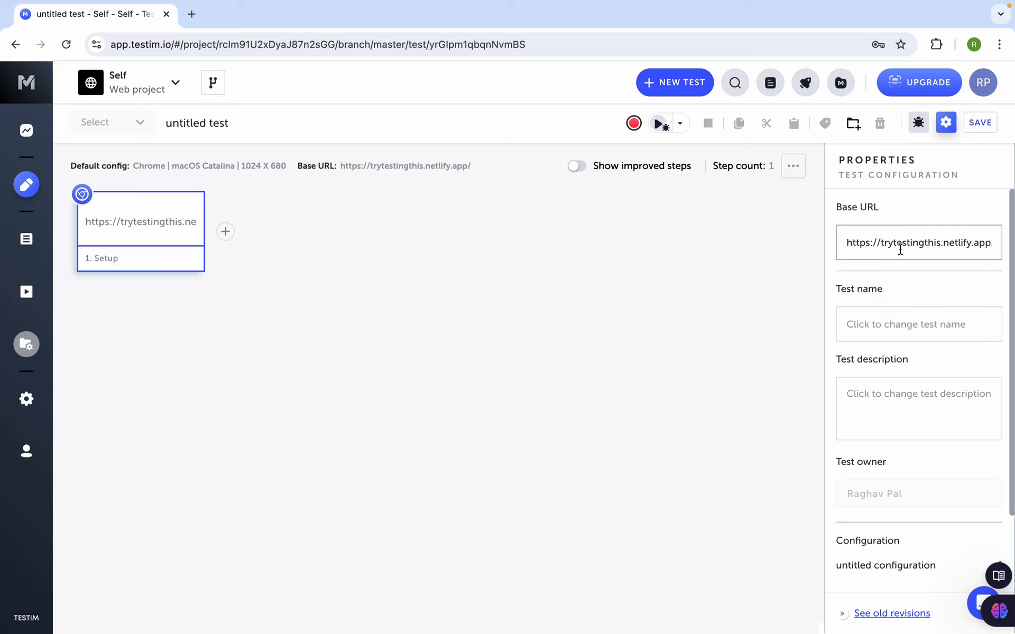
key(ctrl+a)
text(https://opensource-demo.orangehrmlive.com/web/index.php/auth/login)
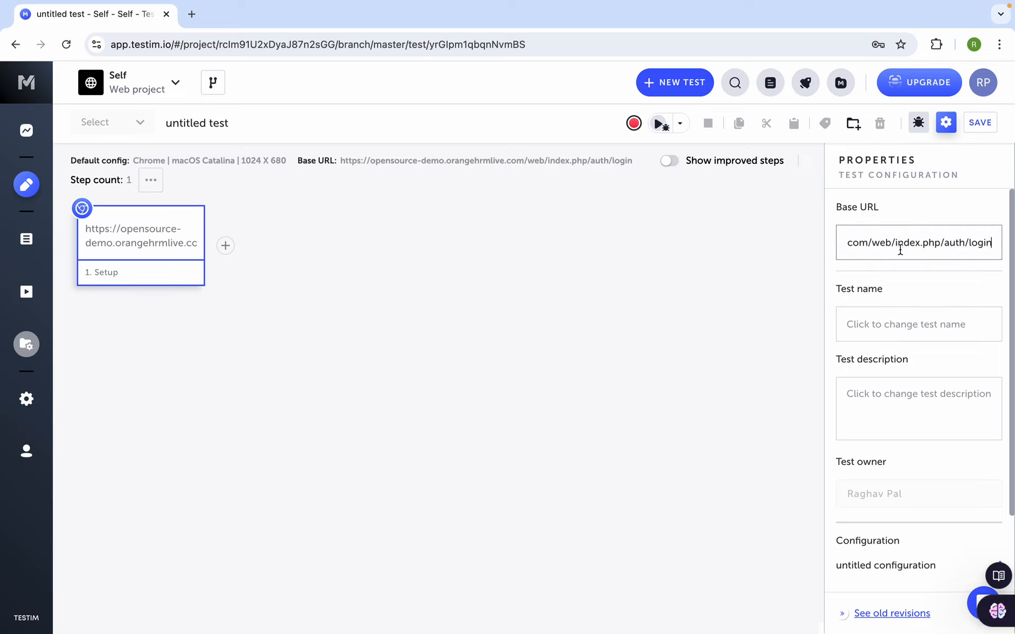
drag(991, 243, 880, 243)
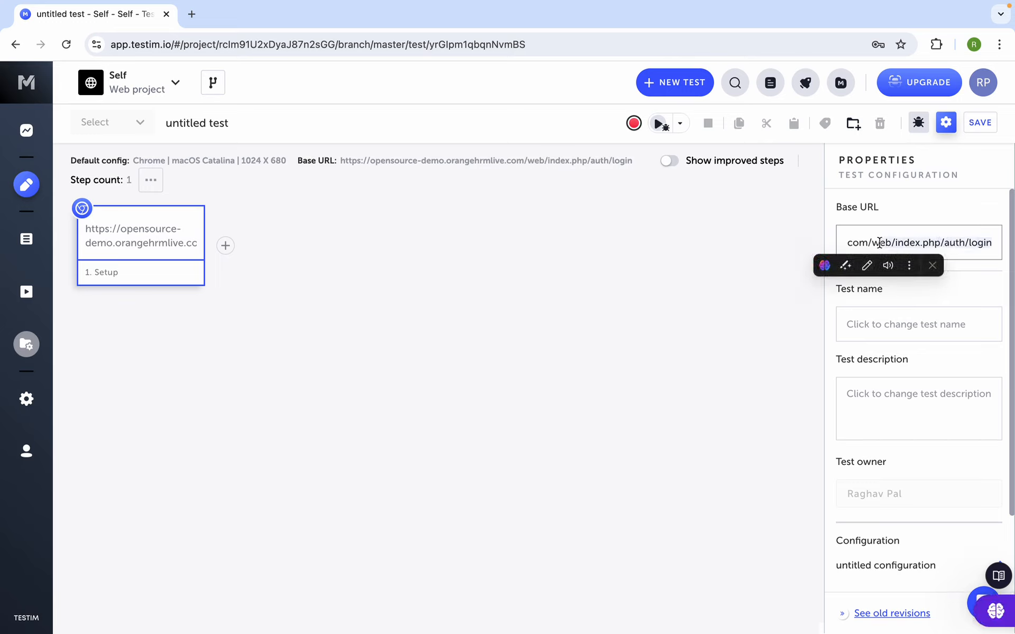
click(983, 126)
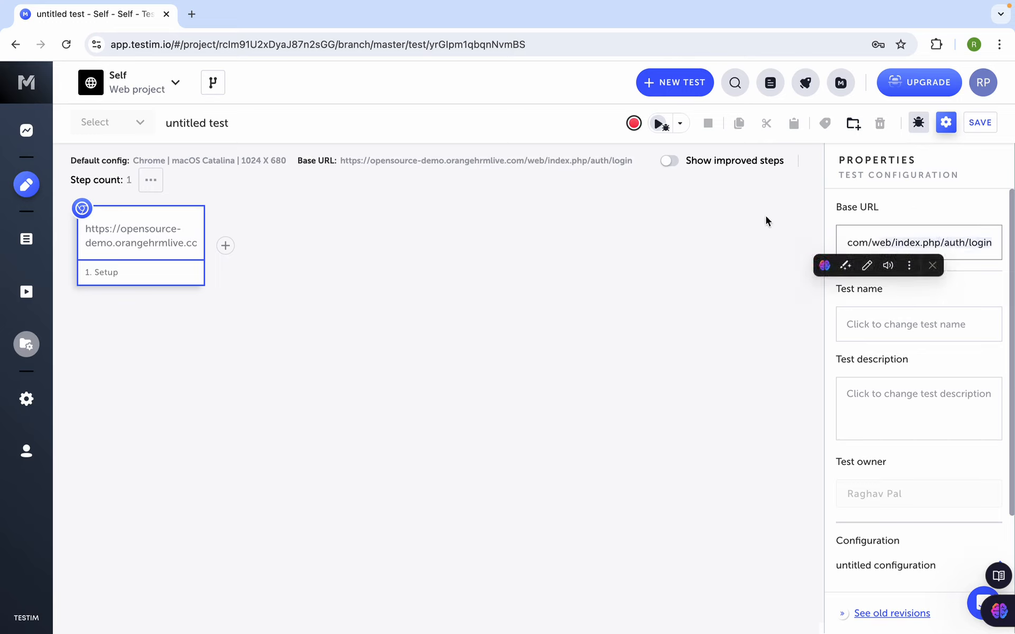
click(632, 124)
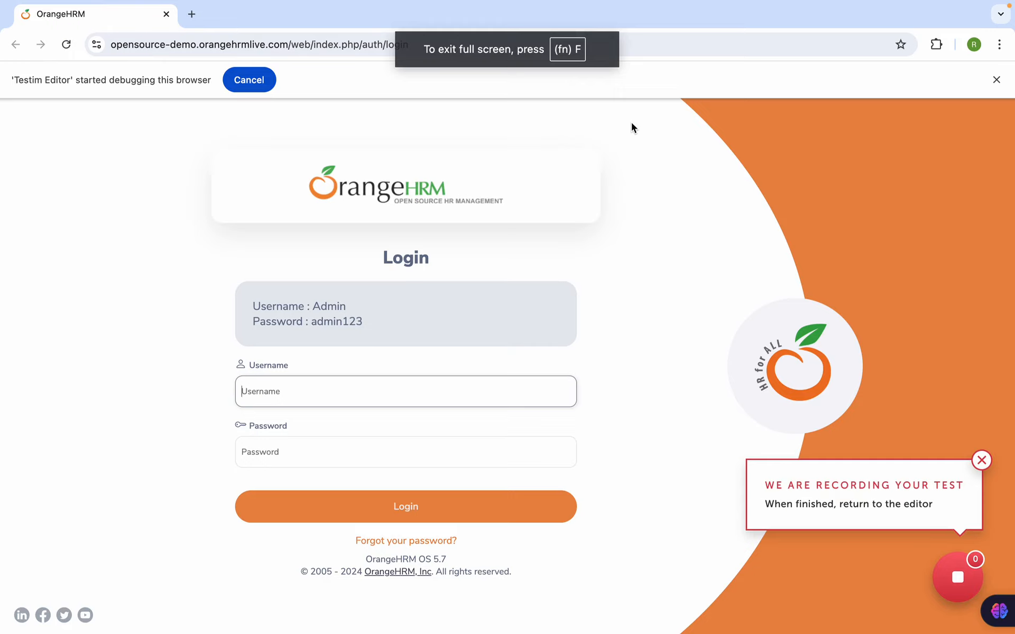
Log in to OrangeHRM as the Admin user with the account password, dismissing Chrome's warning.
text(Admin)
key(Tab)
text(a)
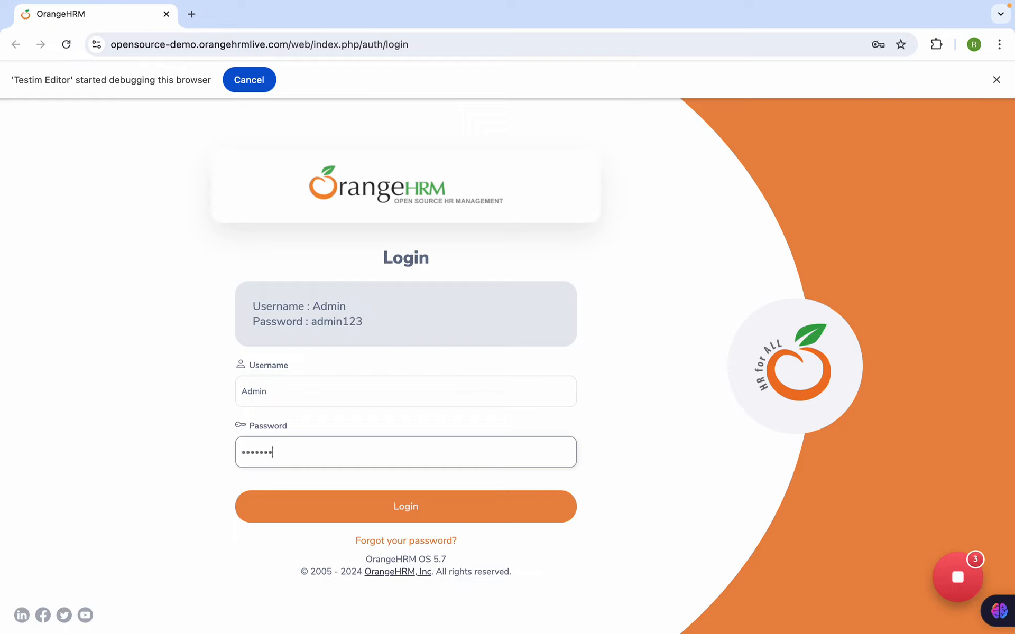
text(dmin123)
click(402, 510)
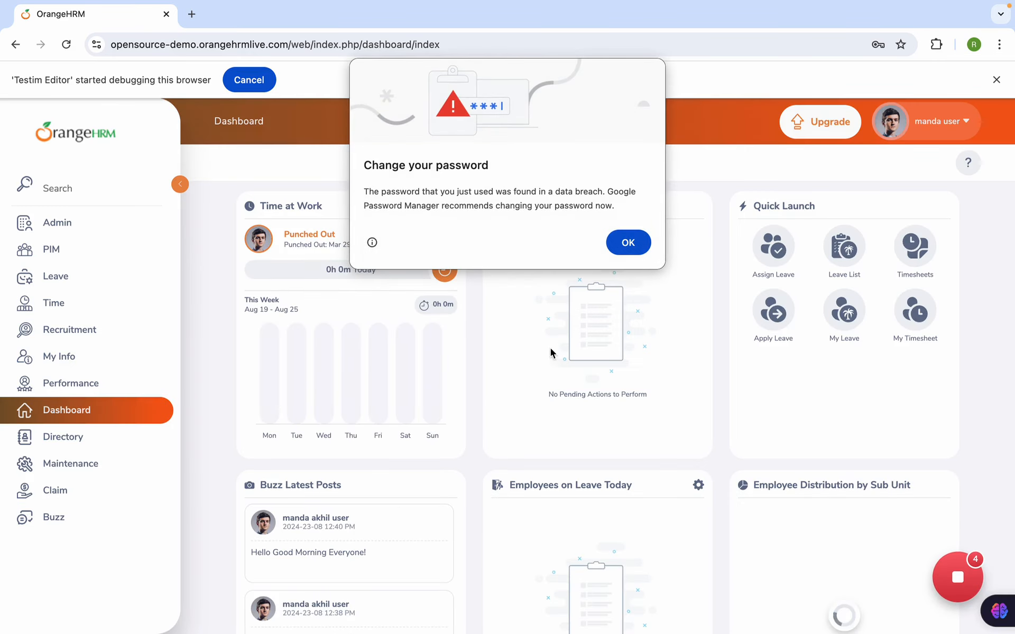
click(627, 241)
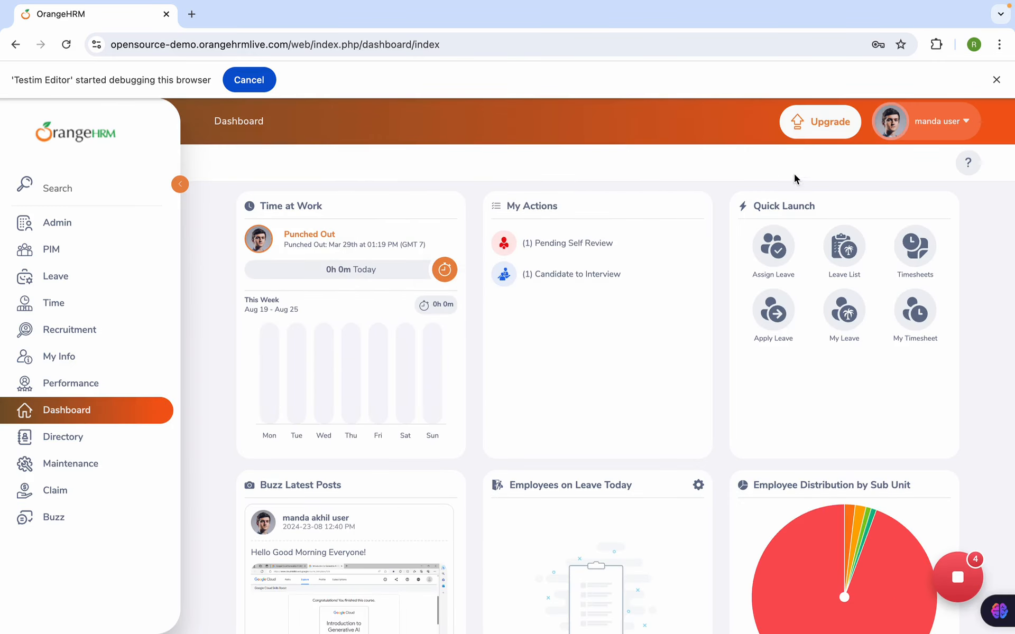
Log out through the user menu and stop recording.
click(922, 125)
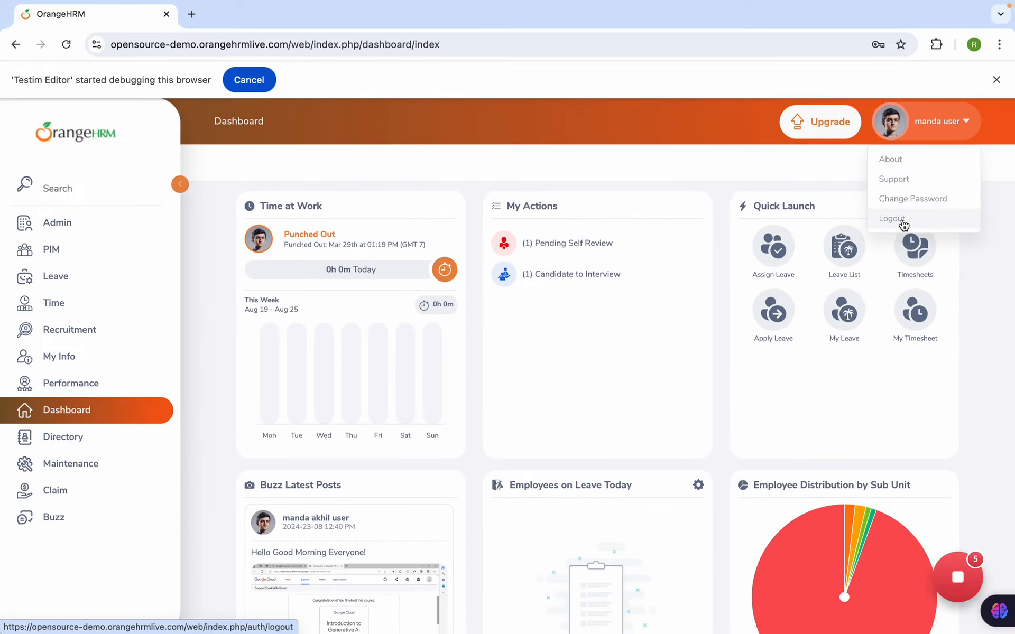
click(893, 219)
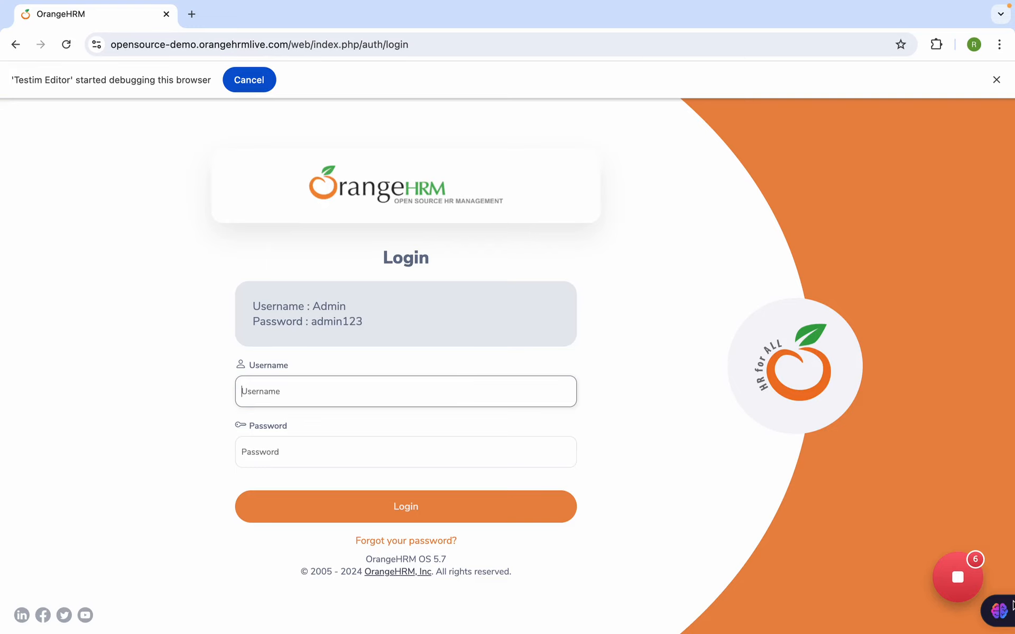
click(958, 578)
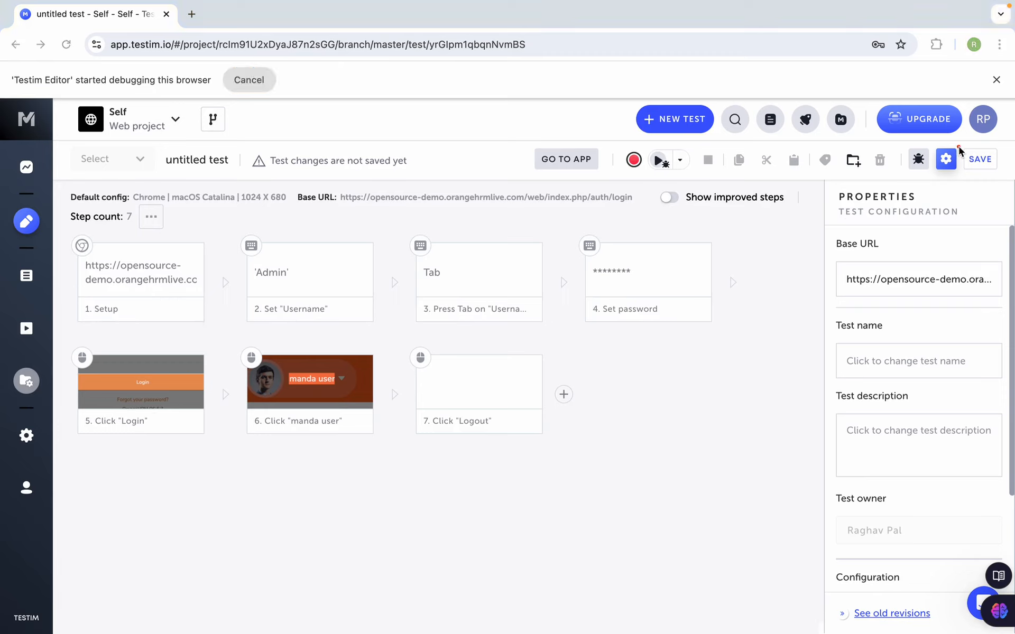
Name the test DataDrivenTest_Demo1, describe it as 'demo for data driven testing', and save.
click(979, 159)
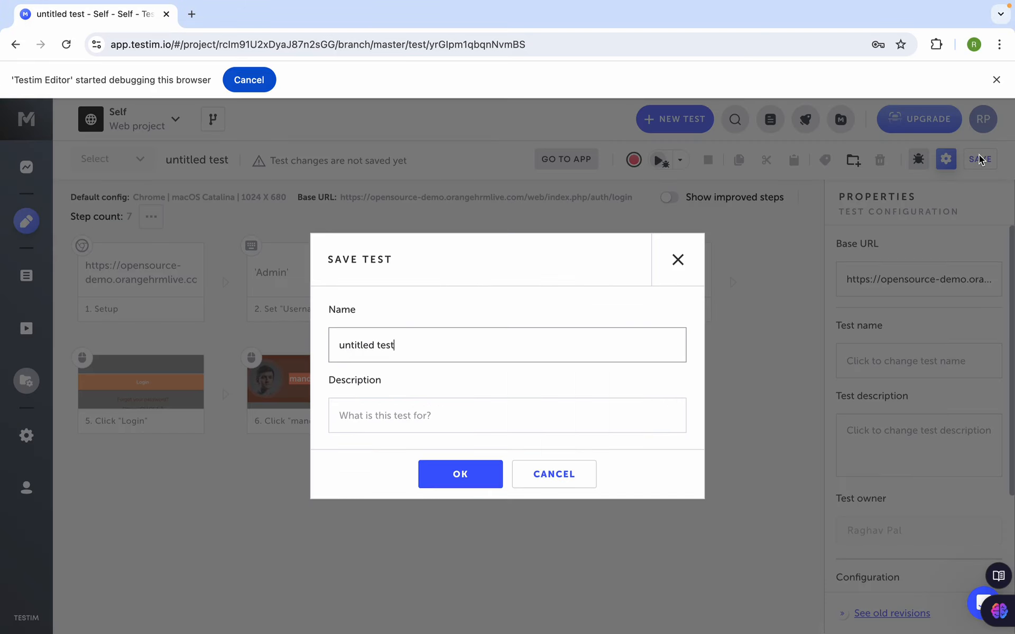
key(super+a)
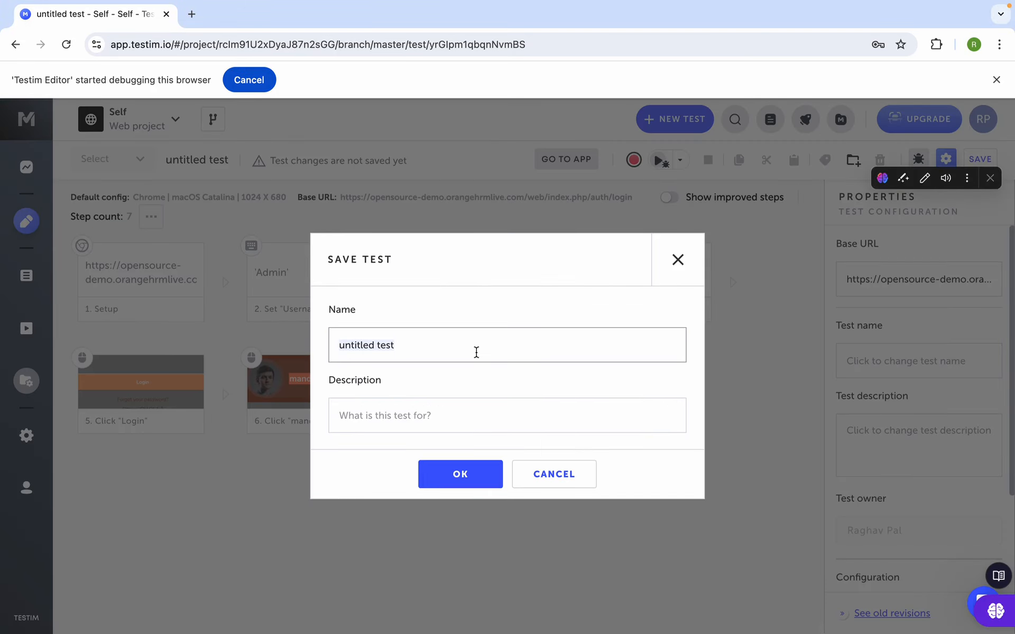
text(DataDrivenTest_Demo1)
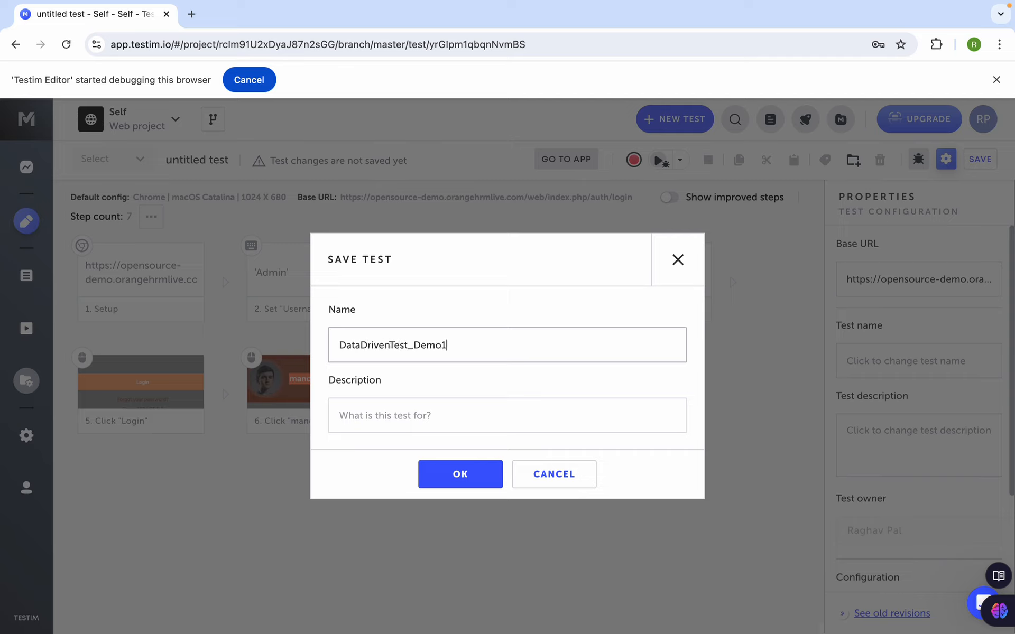
click(435, 428)
text(demo for data driven testing)
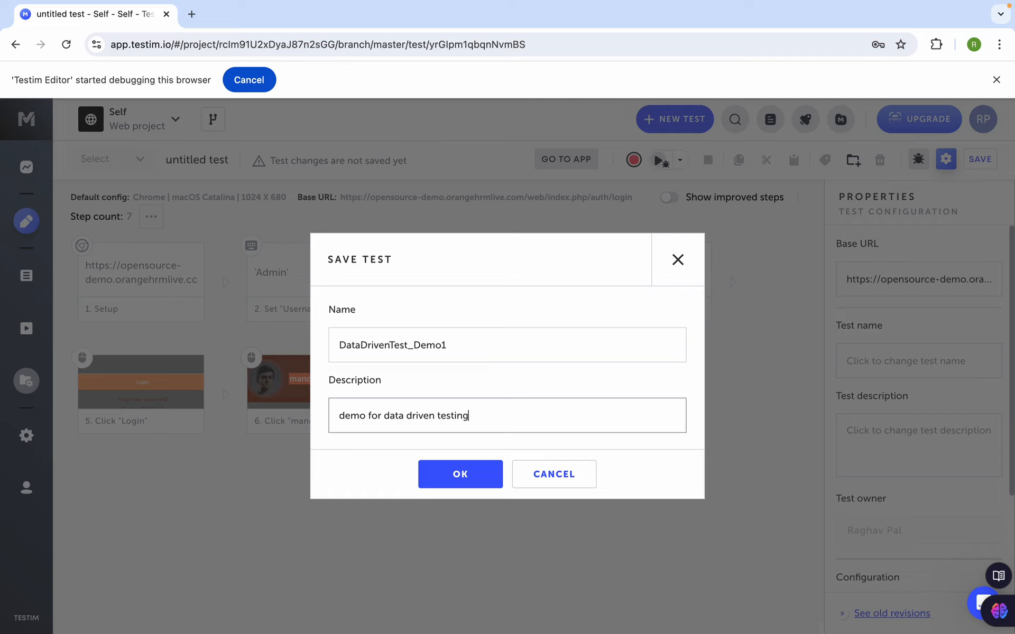
click(445, 475)
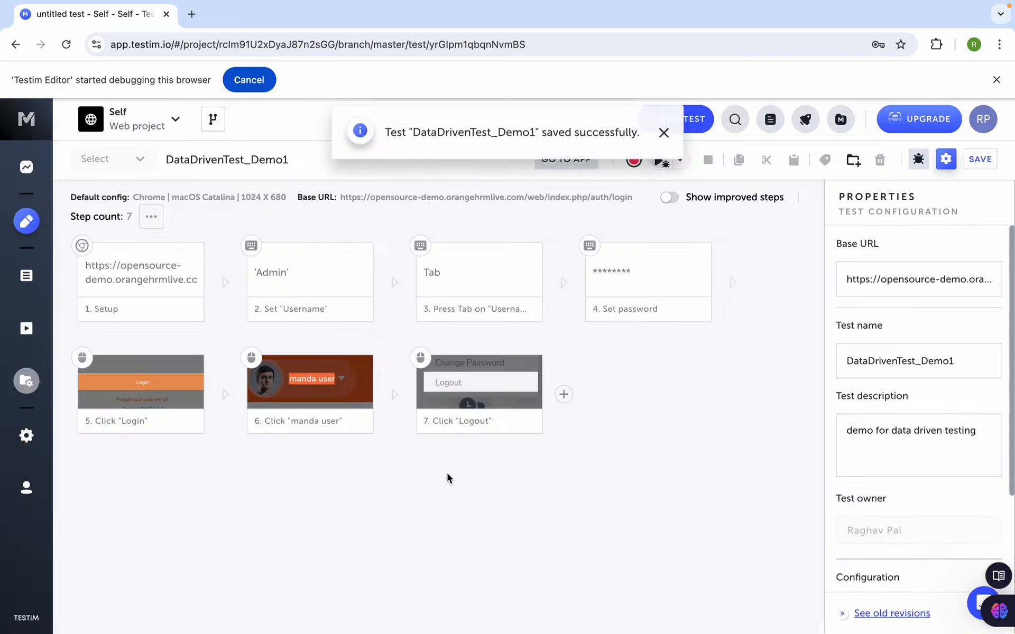
click(664, 136)
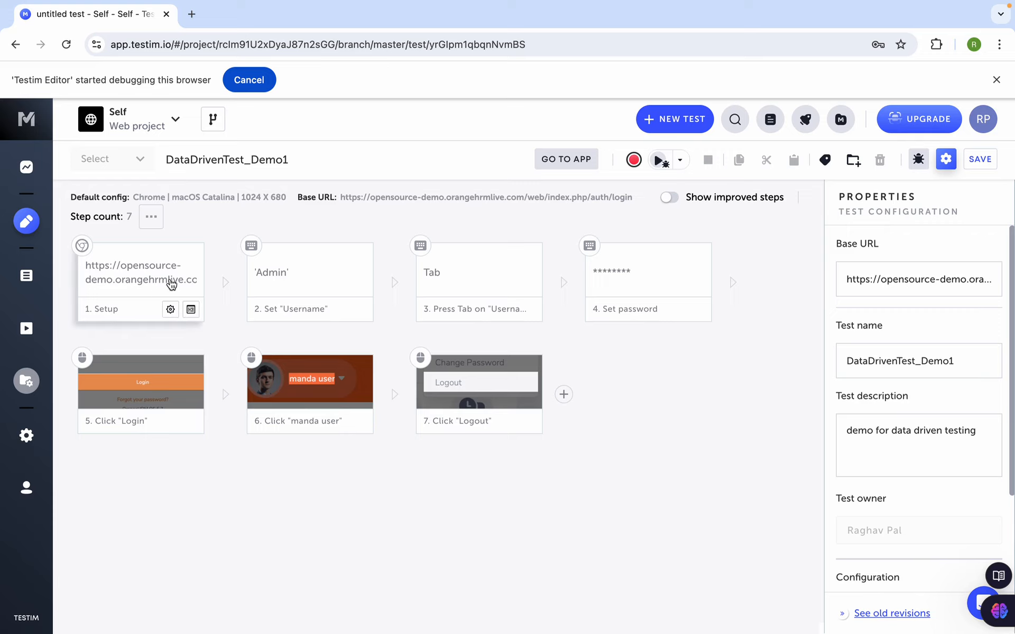
Run the test locally, then return to the Testim editor to check the result.
click(681, 163)
click(622, 279)
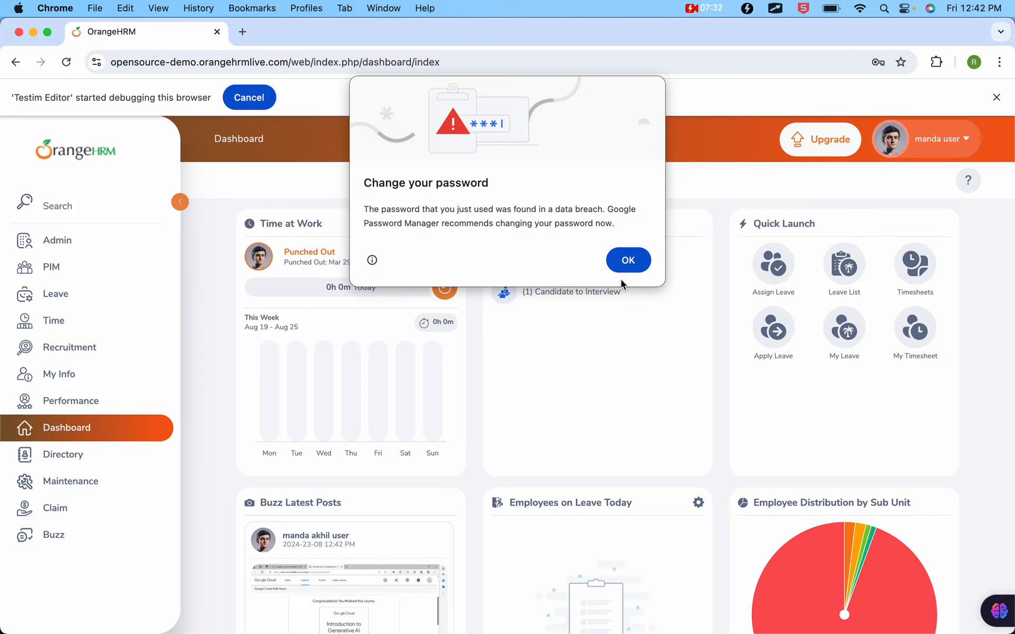
key(ctrl+Left)
key(ctrl+Left)
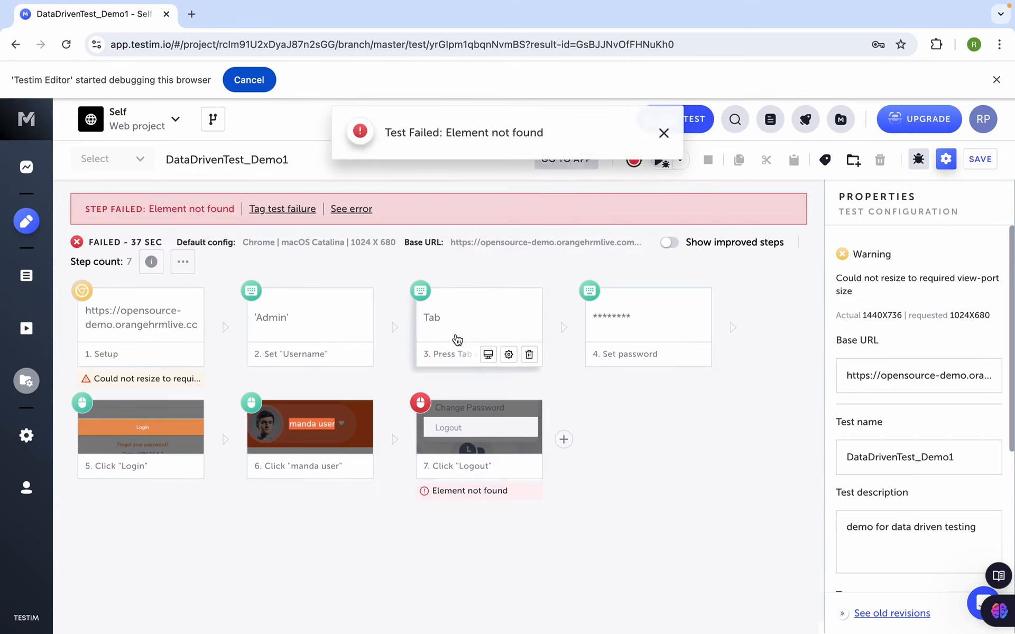
Change the Setup configuration's step timeout from 30000 to 5000 ms and save the test.
click(150, 322)
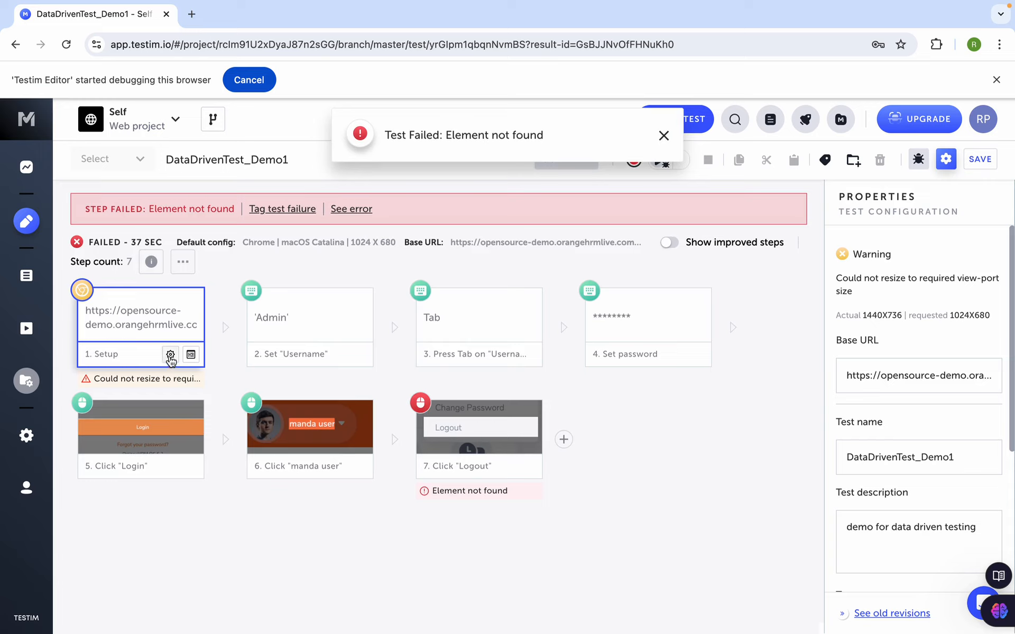
scroll(984, 442, down, 5)
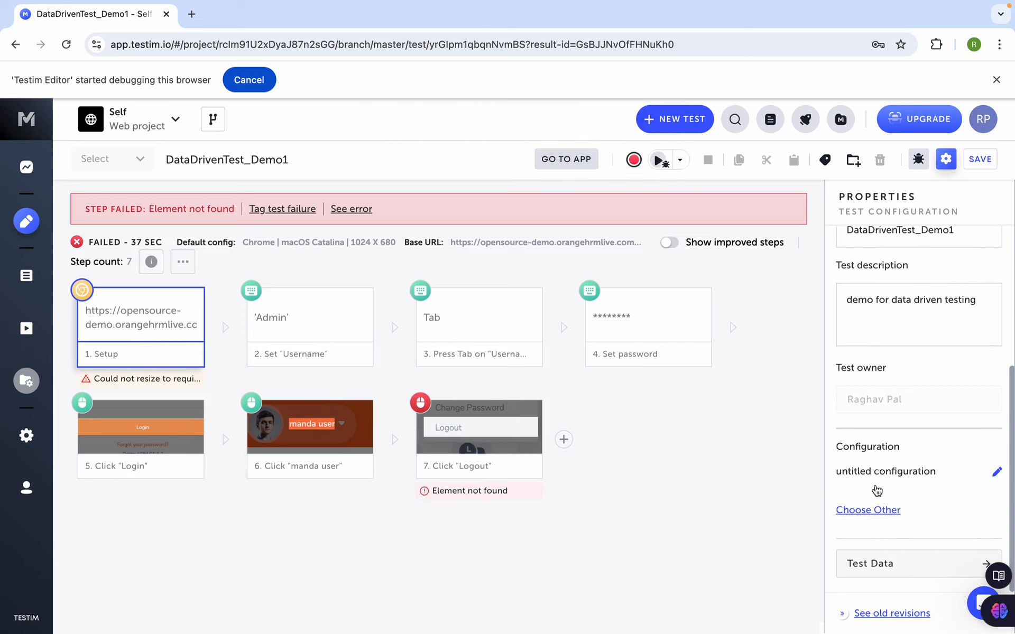
click(997, 475)
scroll(905, 433, down, 4)
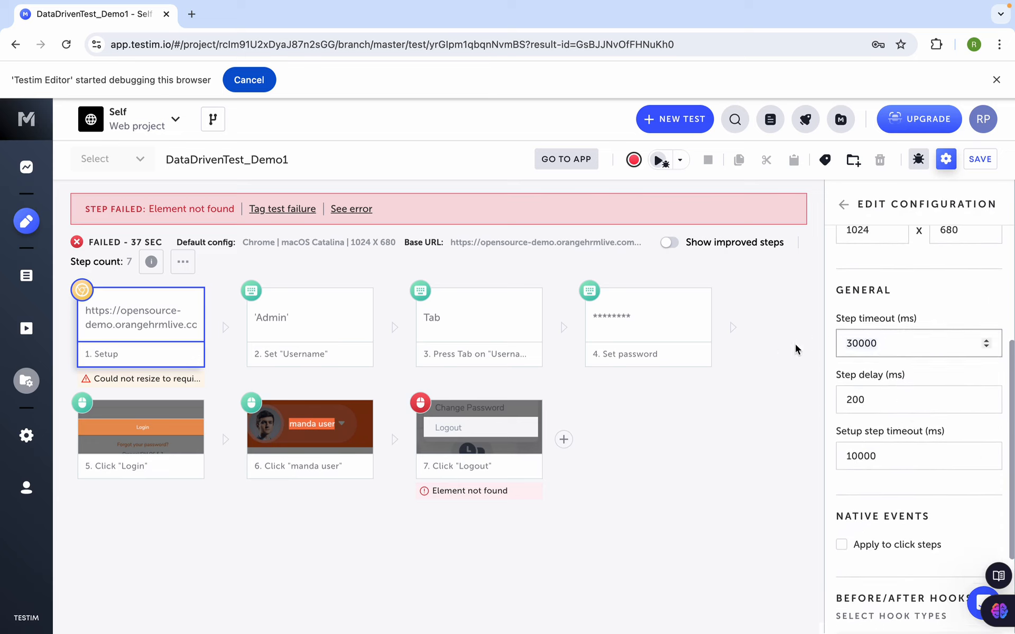
key(ctrl+a)
text(5)
click(770, 499)
scroll(872, 475, up, 4)
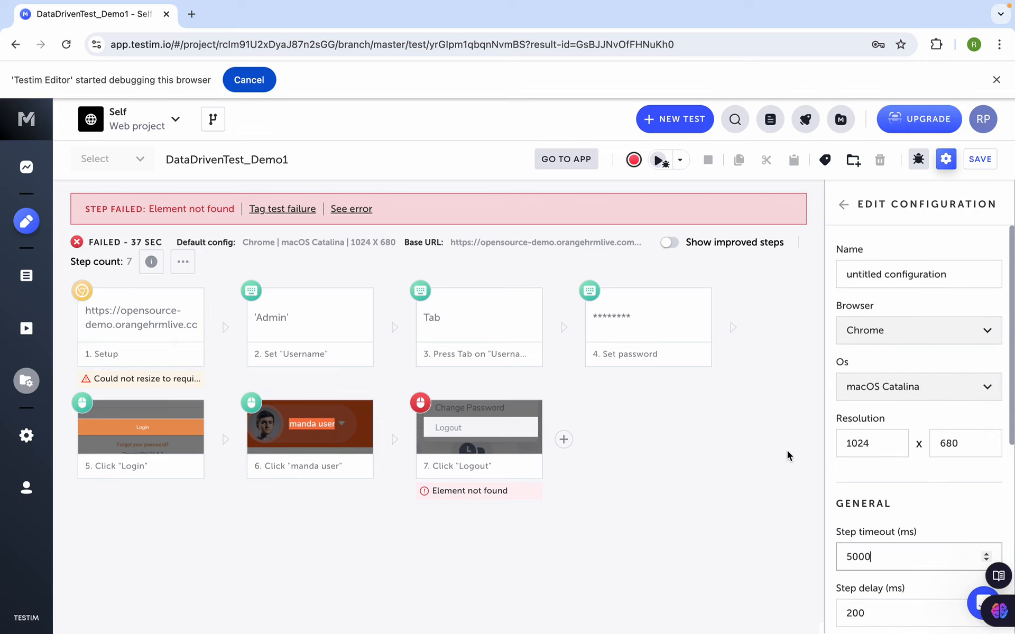
click(978, 161)
click(461, 442)
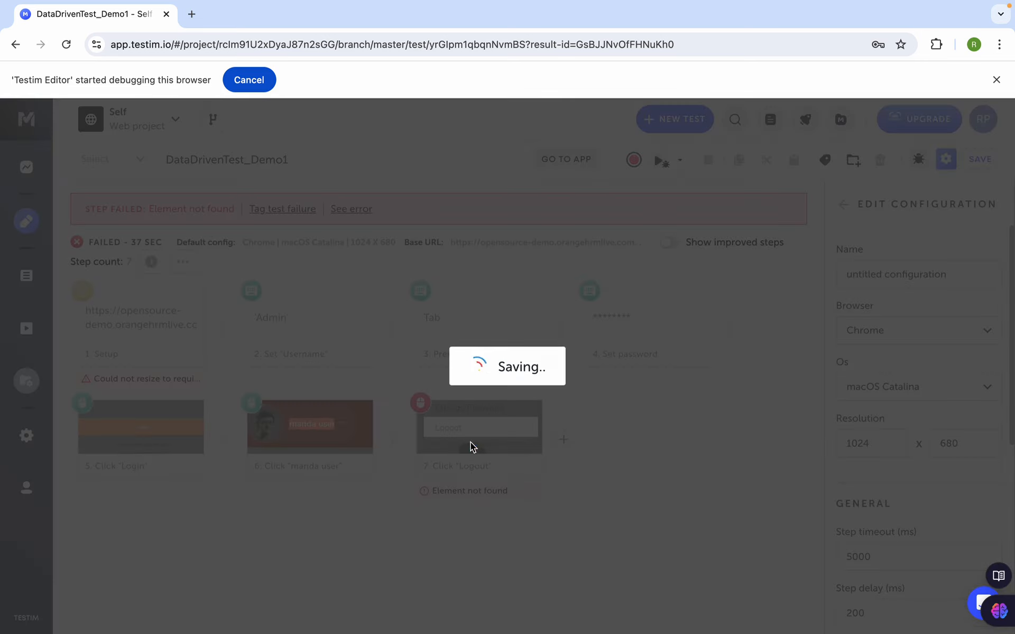
Dismiss the password-breach warning in the OrangeHRM window.
key(ctrl+Right)
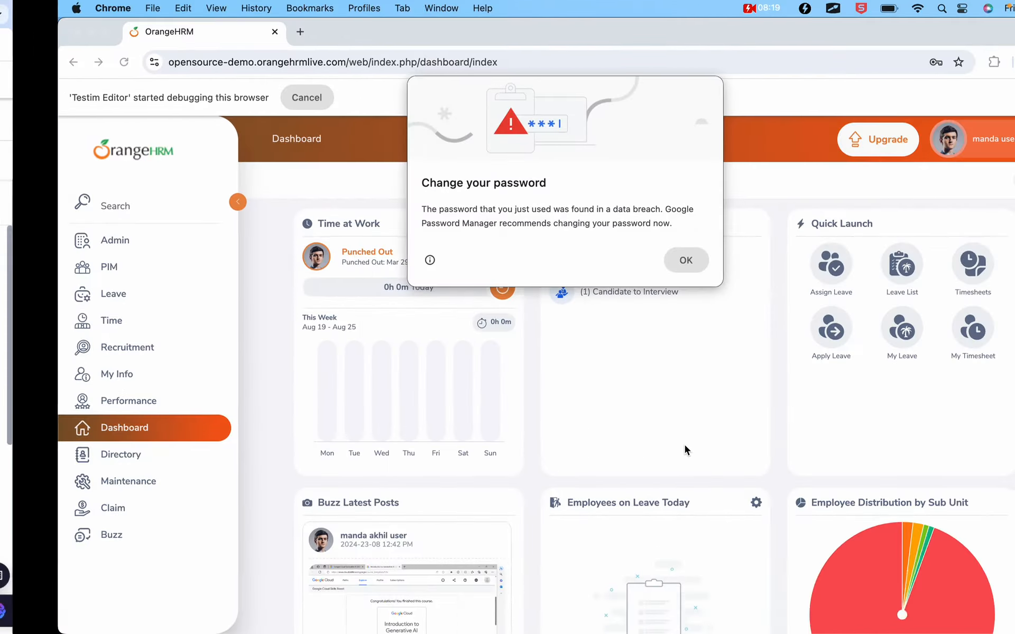
click(632, 264)
key(ctrl+Left)
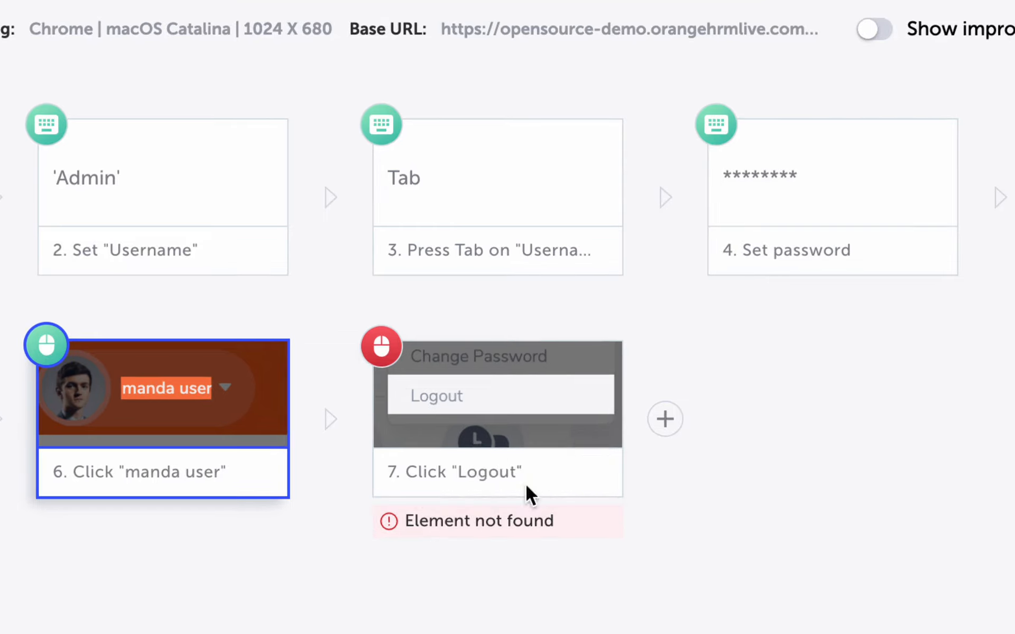
Reassign the target element of step 6, the user-menu click.
click(157, 425)
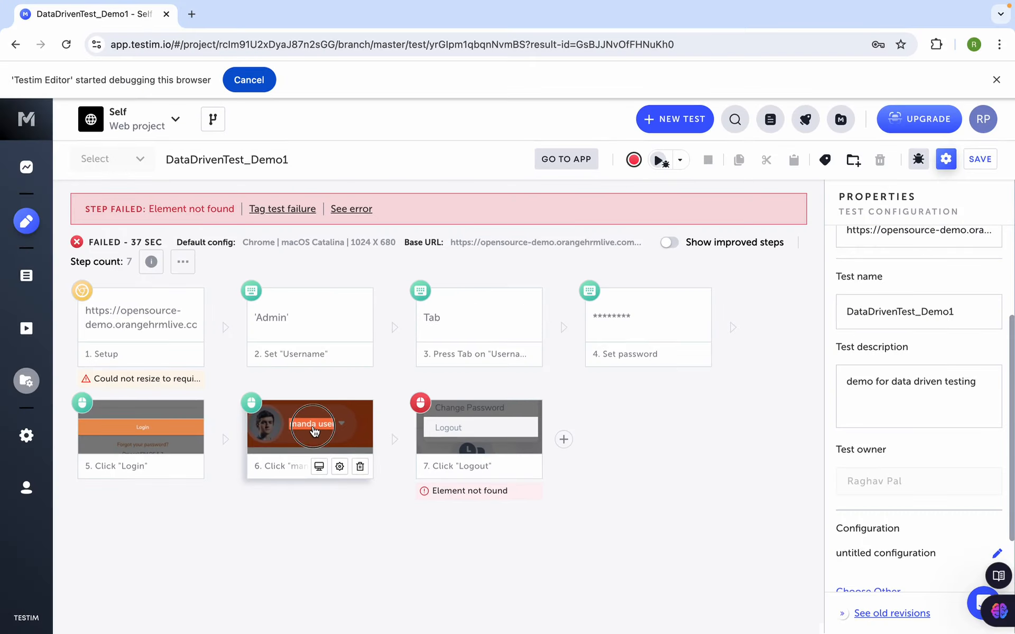
click(167, 397)
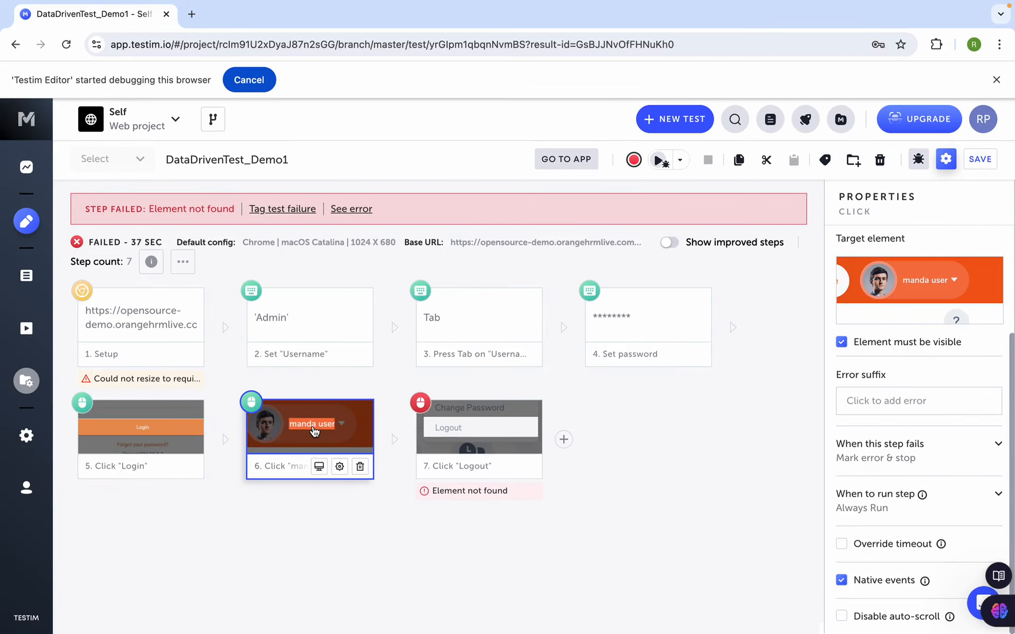
mouse_move(897, 293)
scroll(869, 354, up, 3)
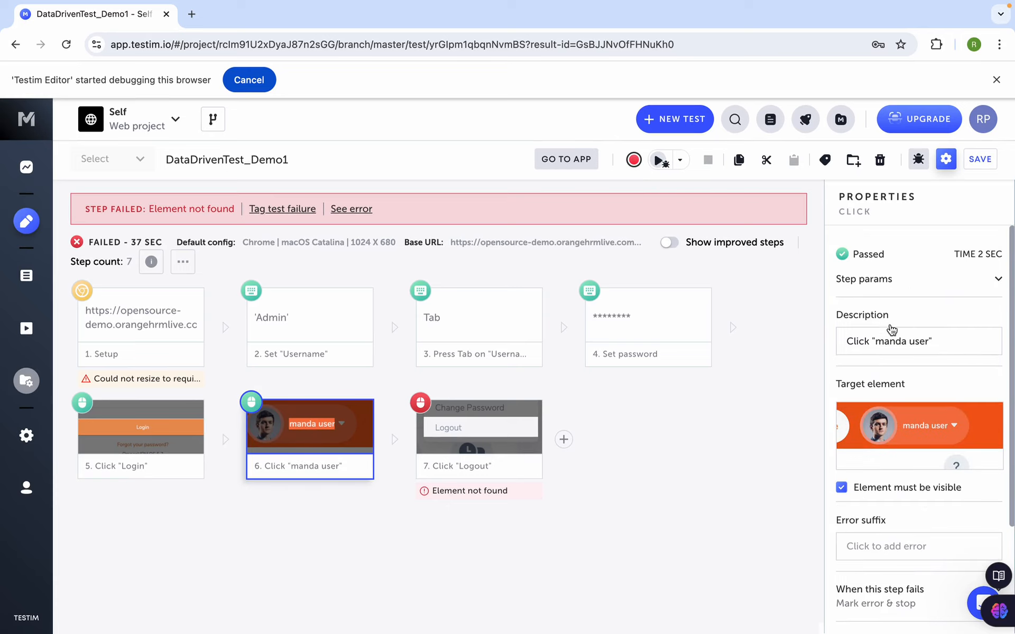
mouse_move(913, 434)
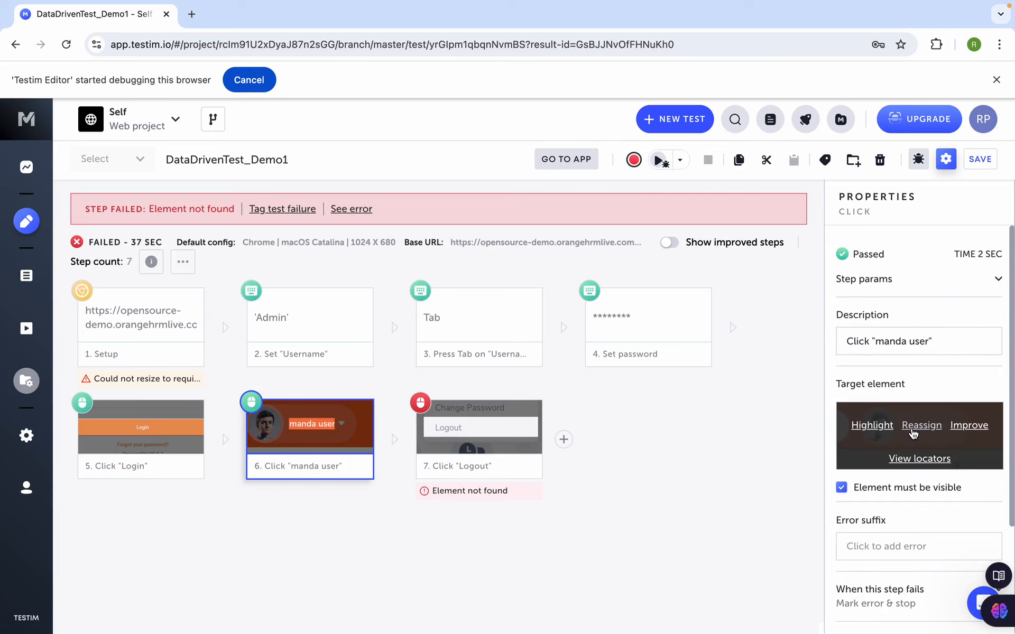
click(918, 427)
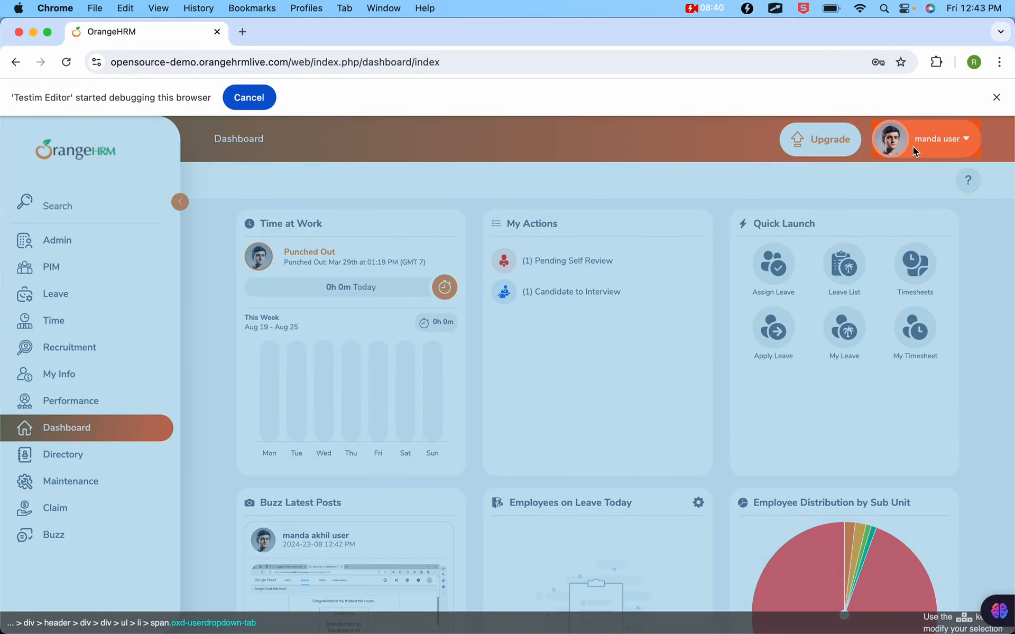
Exit element picking and save the test with the reassigned target.
click(928, 147)
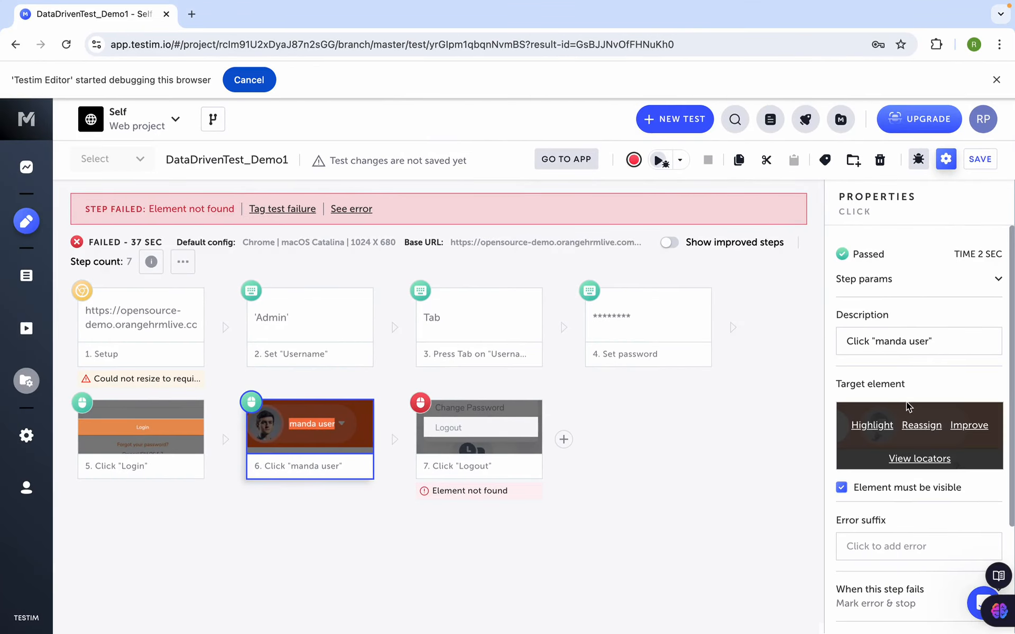
click(979, 159)
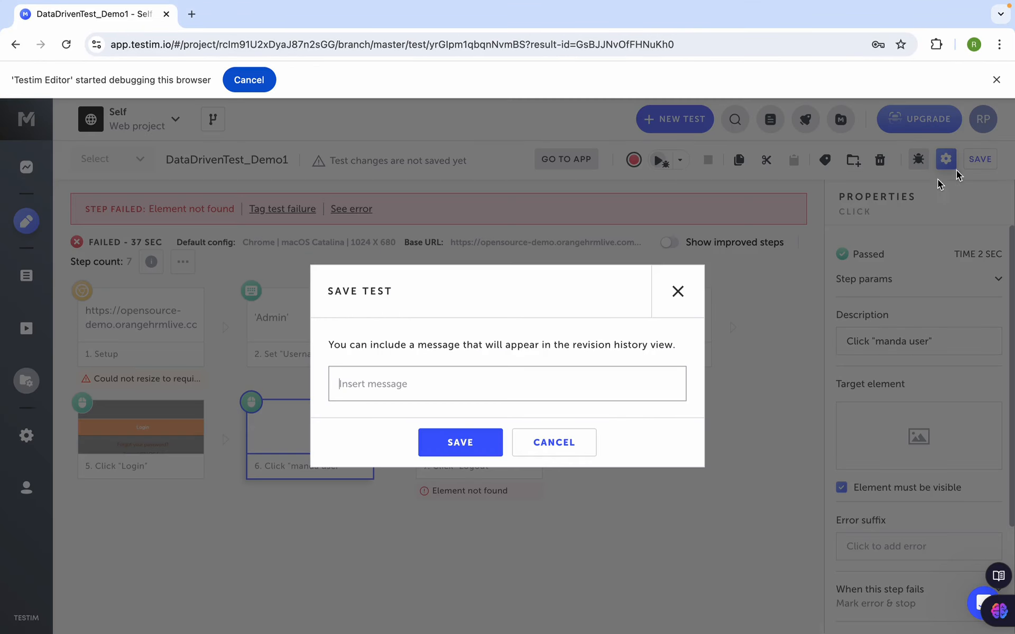
click(460, 449)
Log out of OrangeHRM through the user menu, then return to Testim.
key(ctrl+Right)
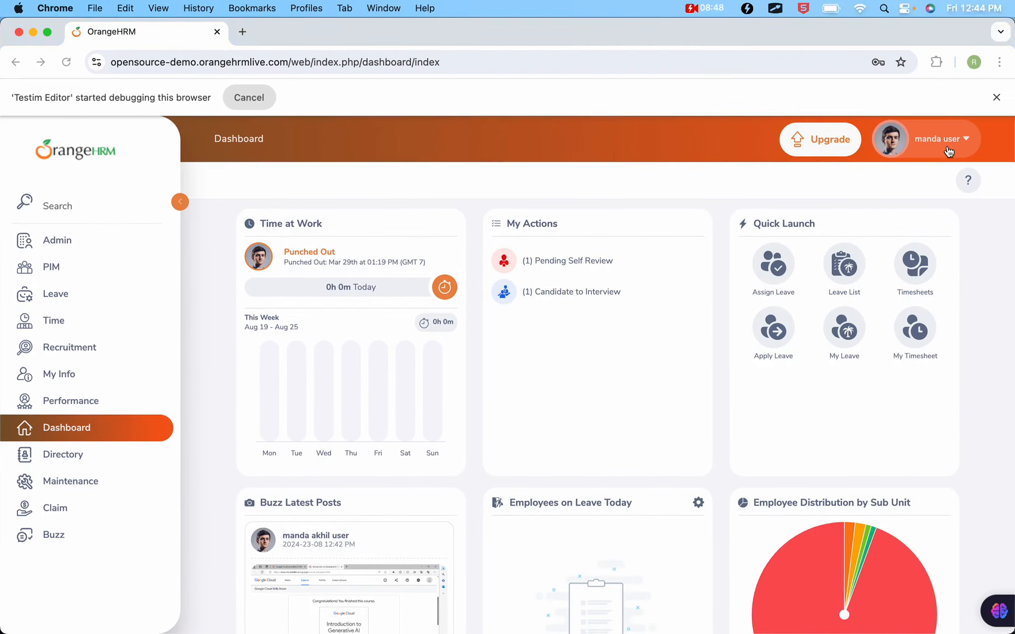
click(949, 141)
click(909, 235)
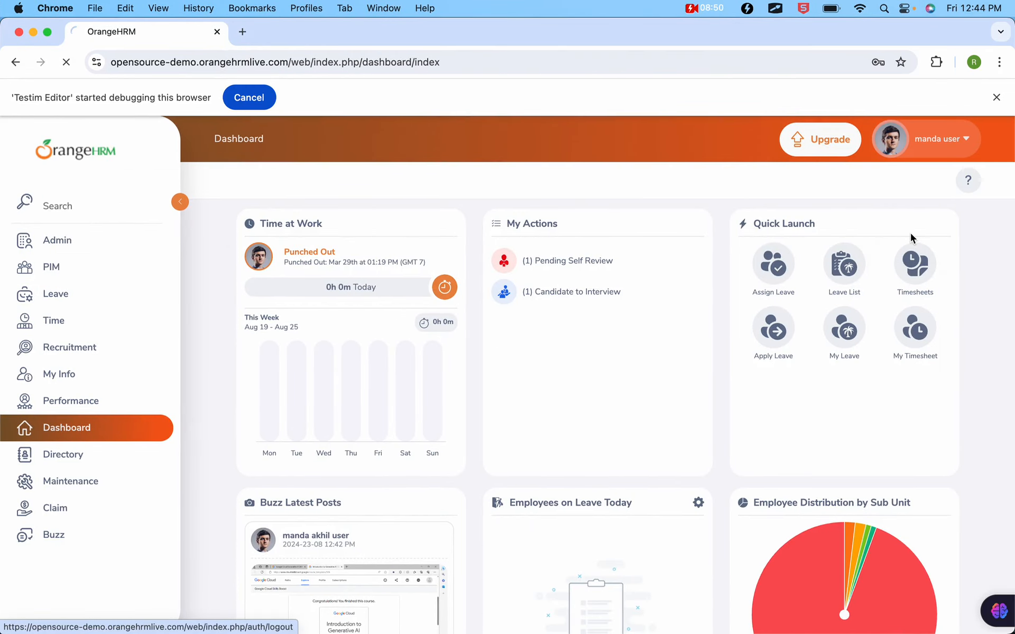
key(ctrl+Left)
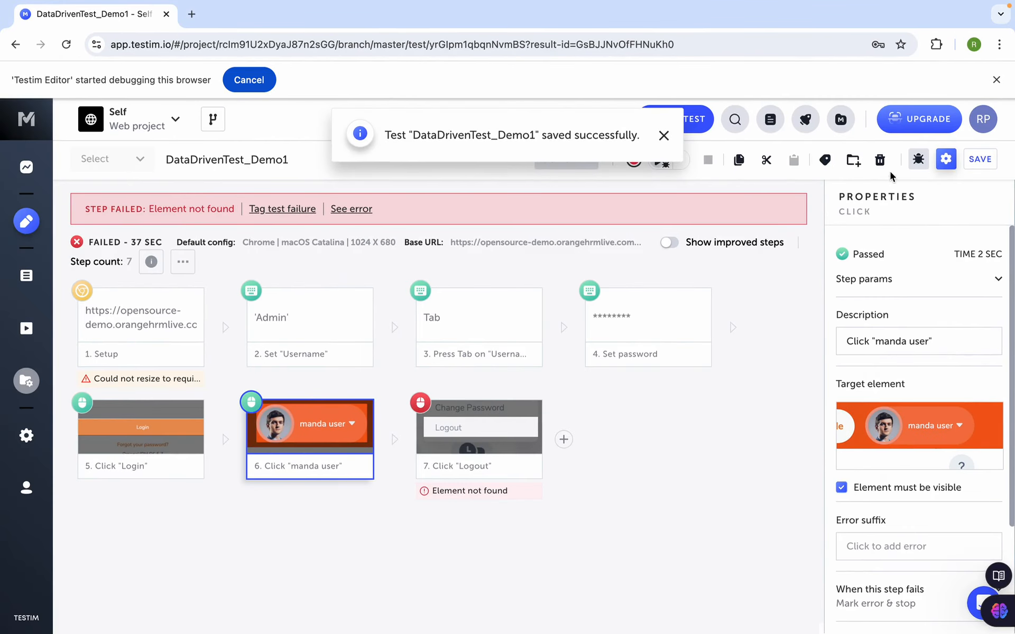
Rerun the test and dismiss Chrome's password warning during the run.
click(664, 135)
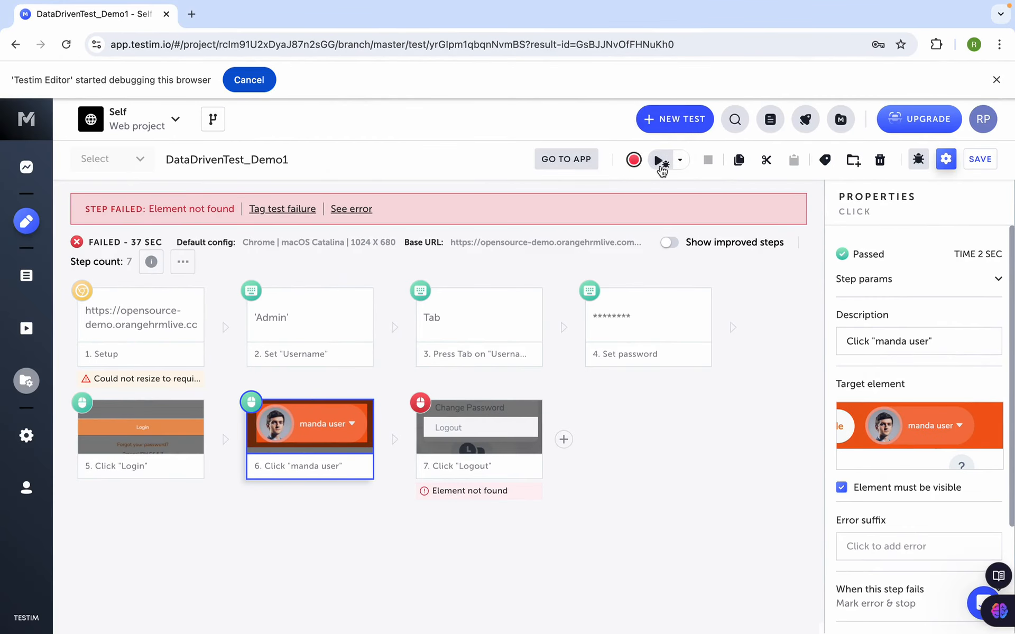
click(661, 159)
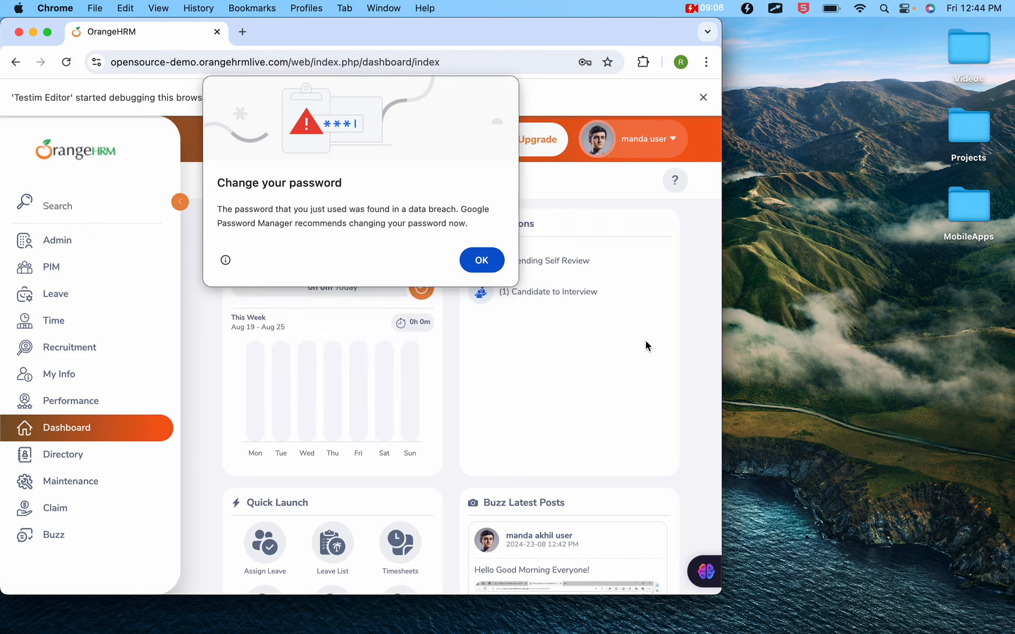
click(481, 259)
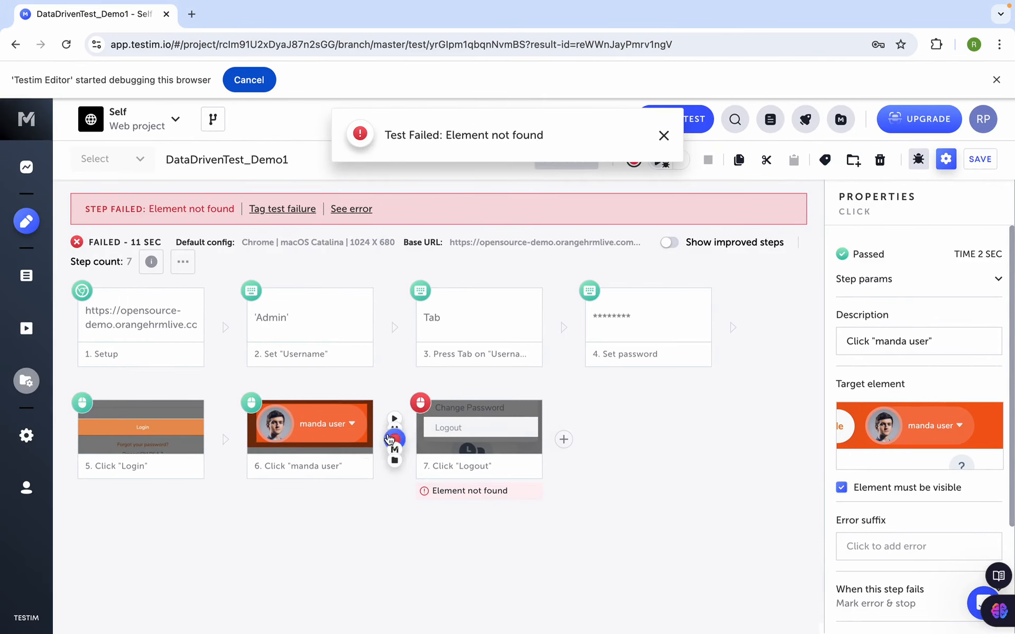
Turn off Native events on step 6, Click "manda user".
click(317, 439)
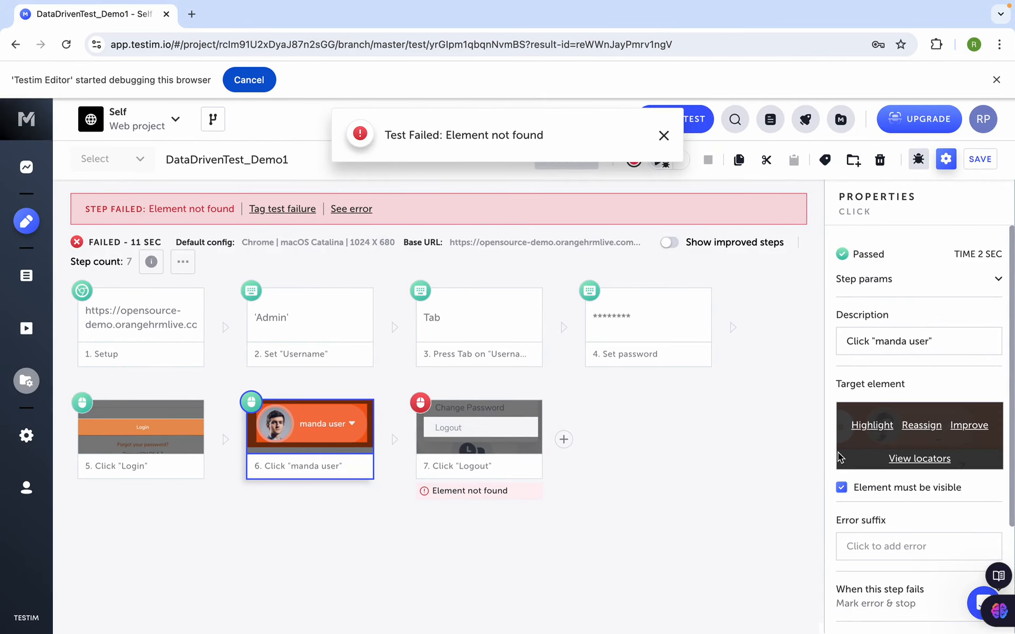
scroll(932, 453, down, 2)
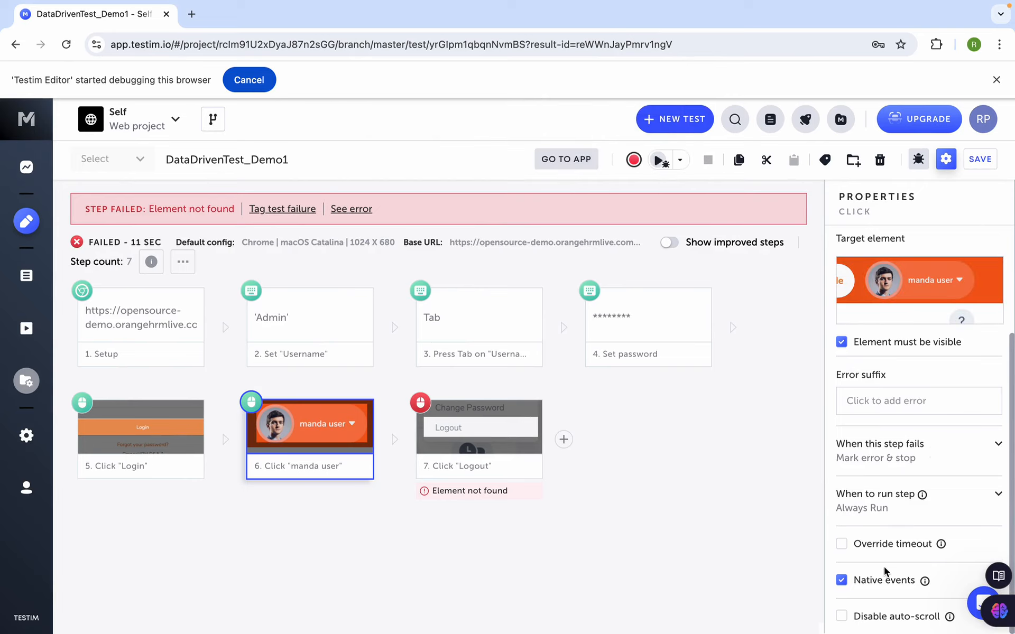
click(843, 580)
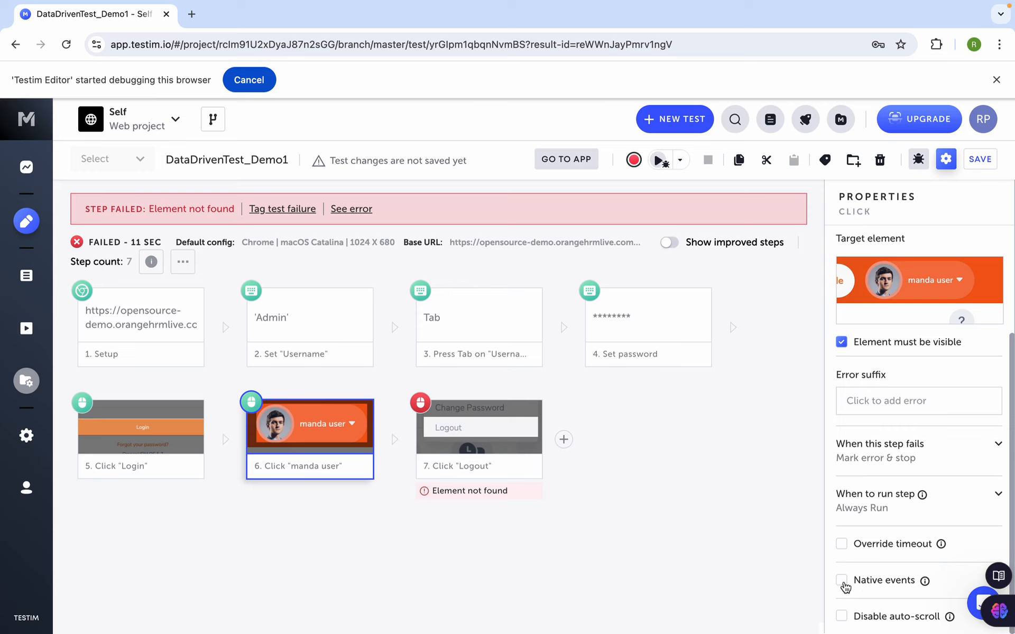
mouse_move(924, 581)
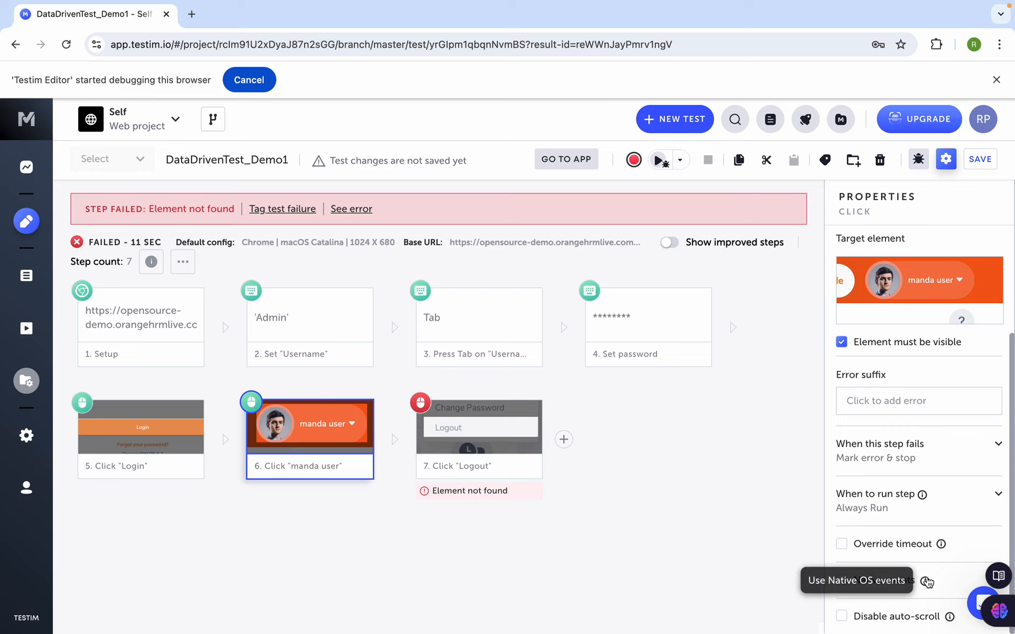
Save the test and start another run.
click(981, 161)
click(474, 447)
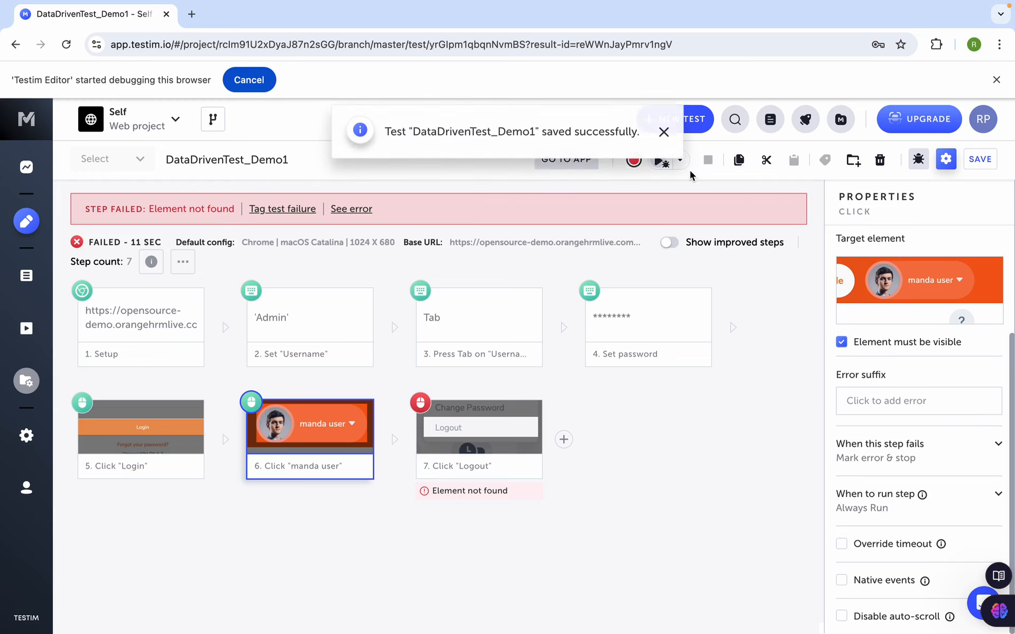
click(660, 161)
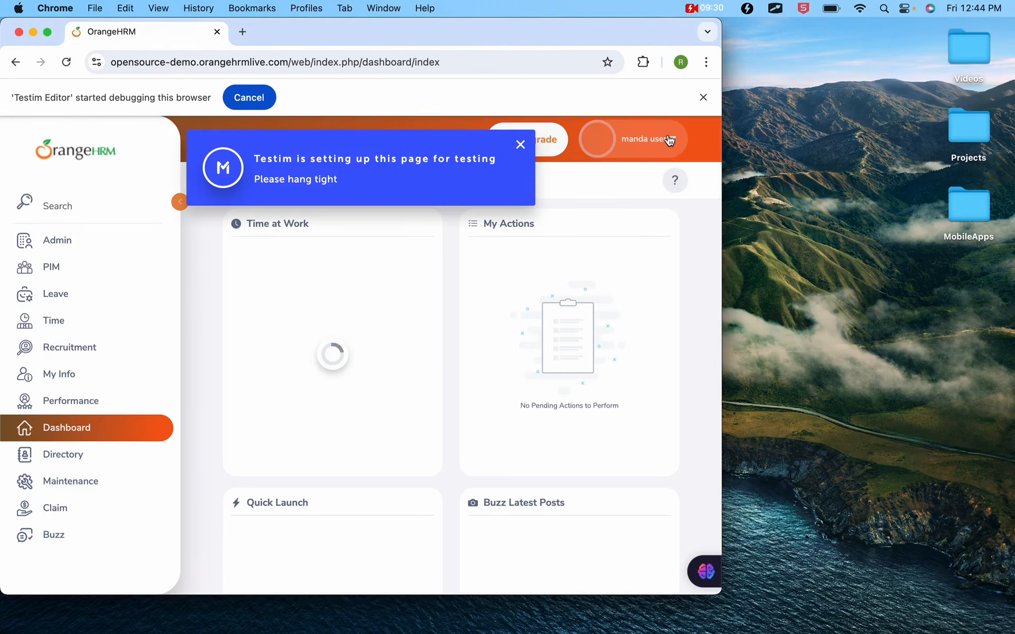
Log out of OrangeHRM, dismiss the password warning, and return to Testim.
click(670, 140)
click(605, 233)
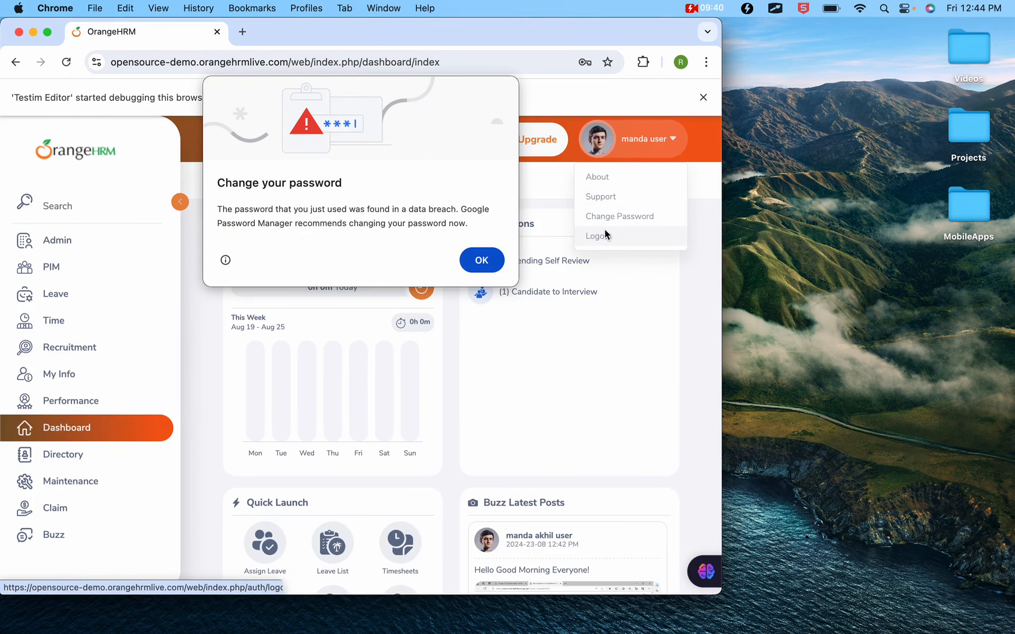
click(481, 267)
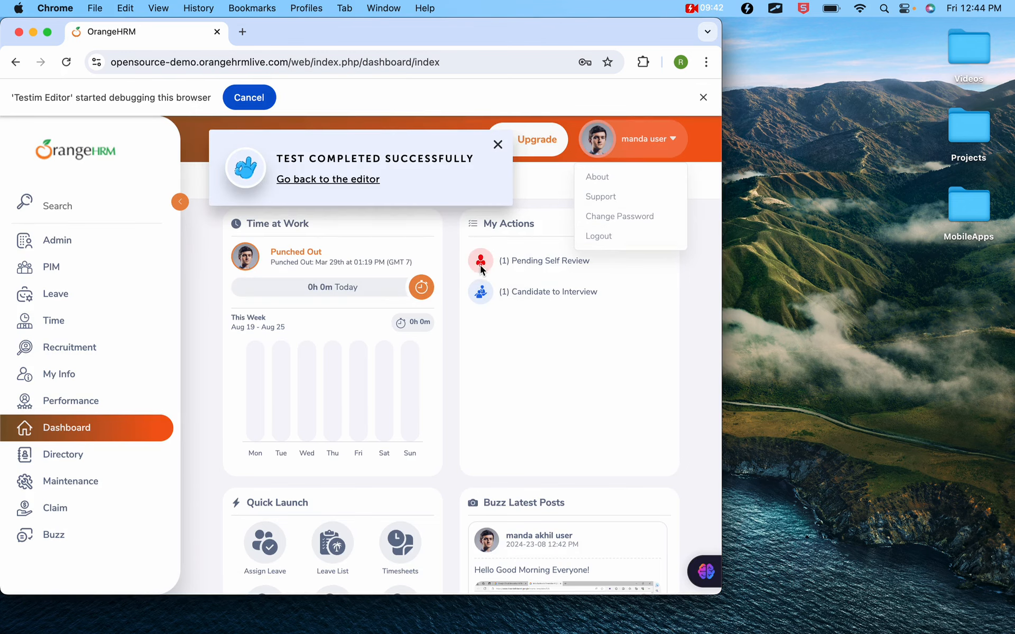
click(618, 240)
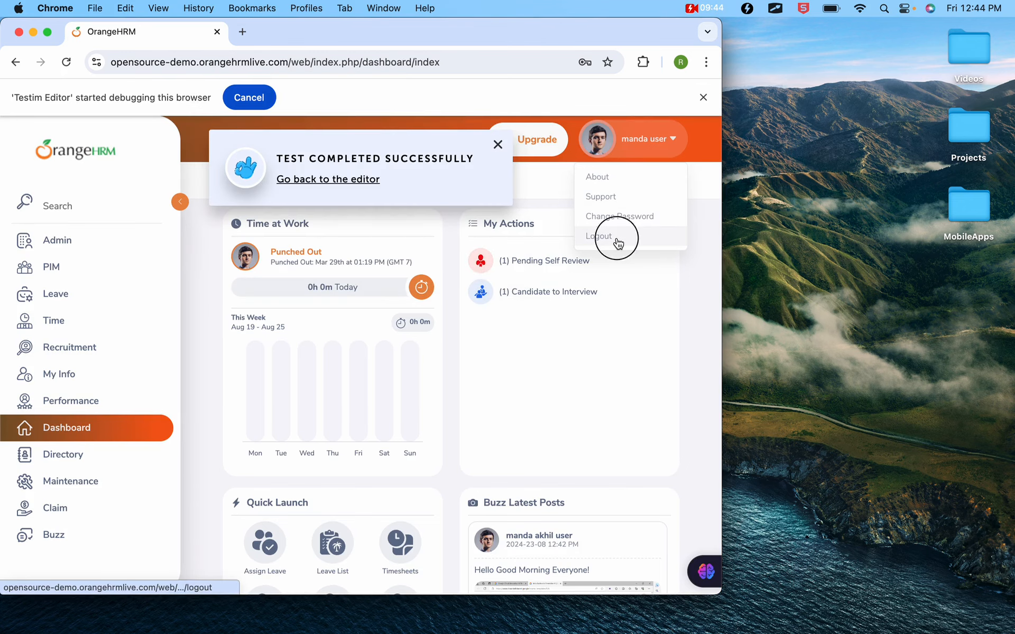
key(ctrl+Left)
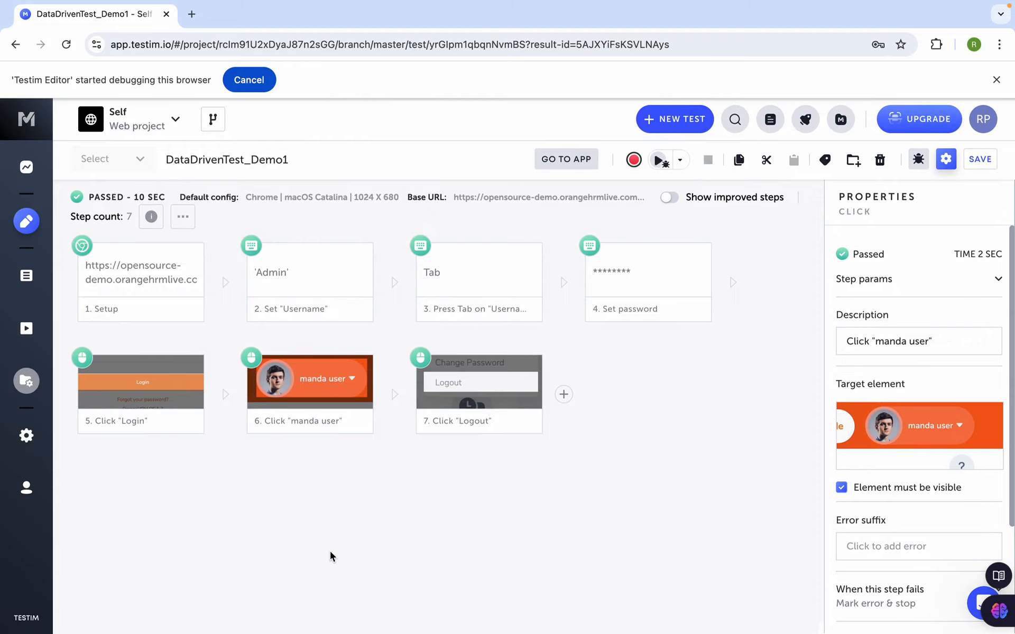
Reveal the slide's Step 2, deciding which values to parameterize, then return to Testim.
key(ctrl+Left)
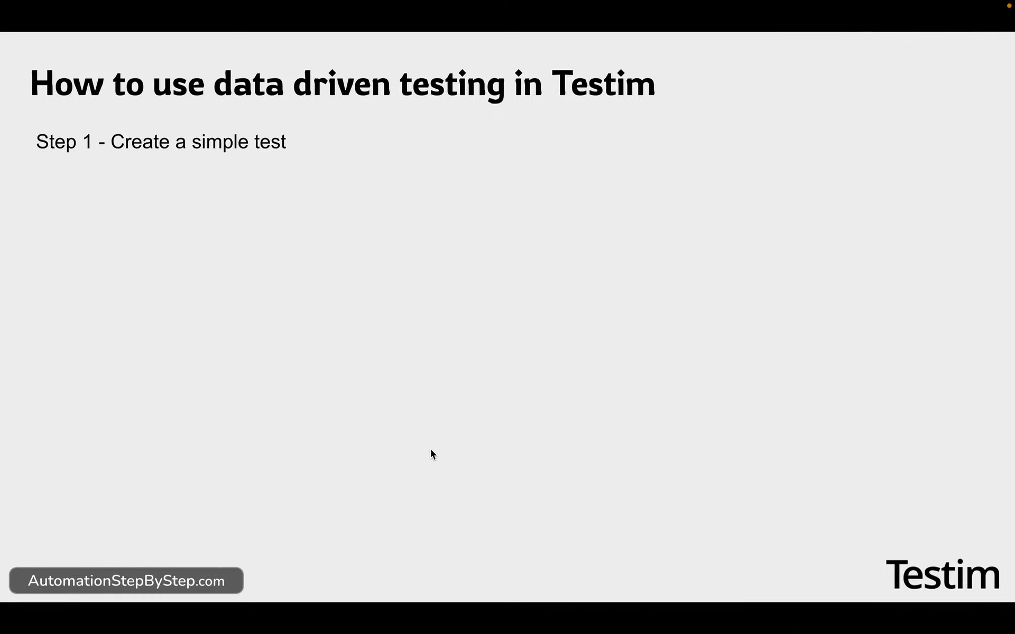
click(431, 450)
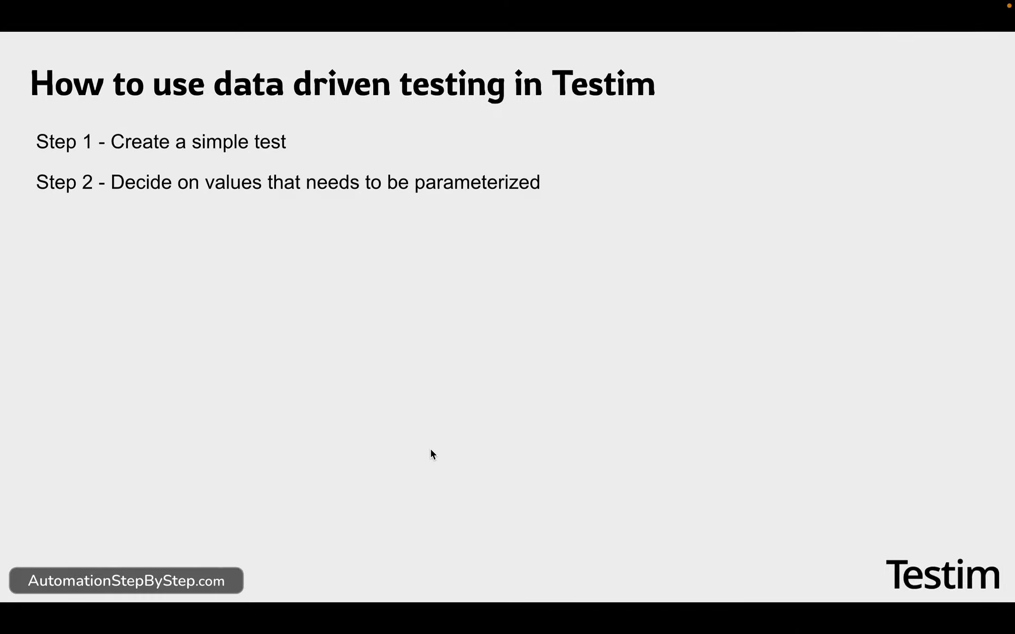
key(ctrl+Right)
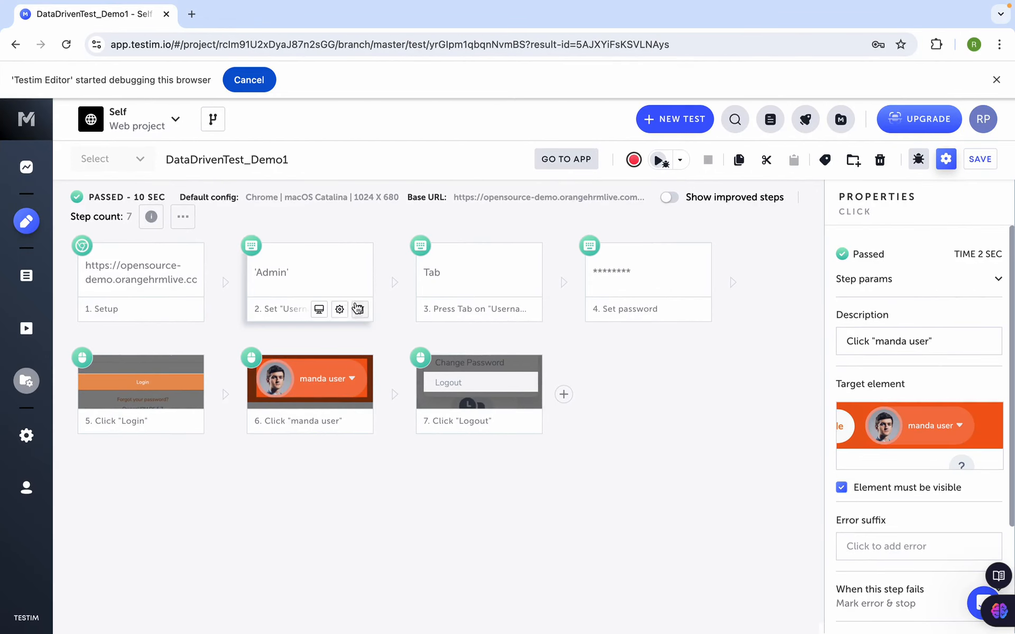
Compare the username and password values in steps 2 and 4, then show the Setup step's test configuration.
click(305, 278)
click(648, 271)
click(301, 274)
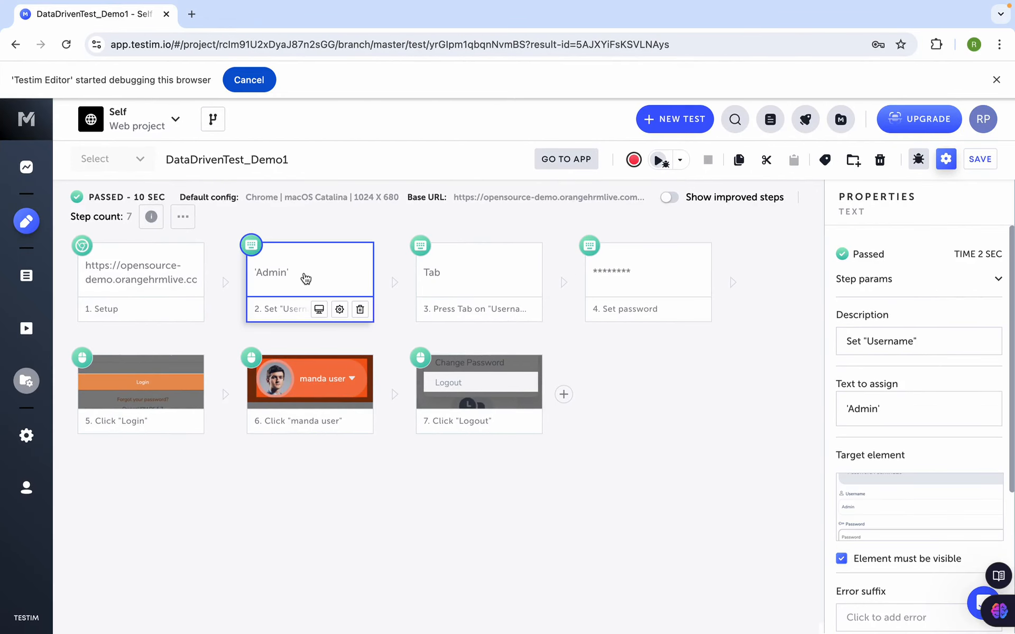
click(650, 268)
click(320, 274)
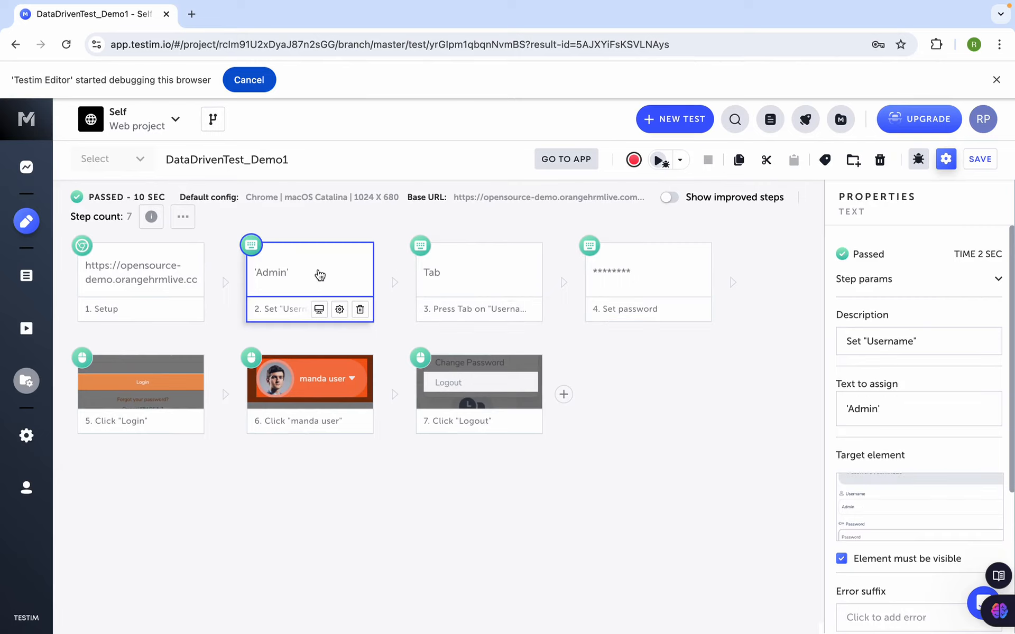
click(640, 284)
click(296, 285)
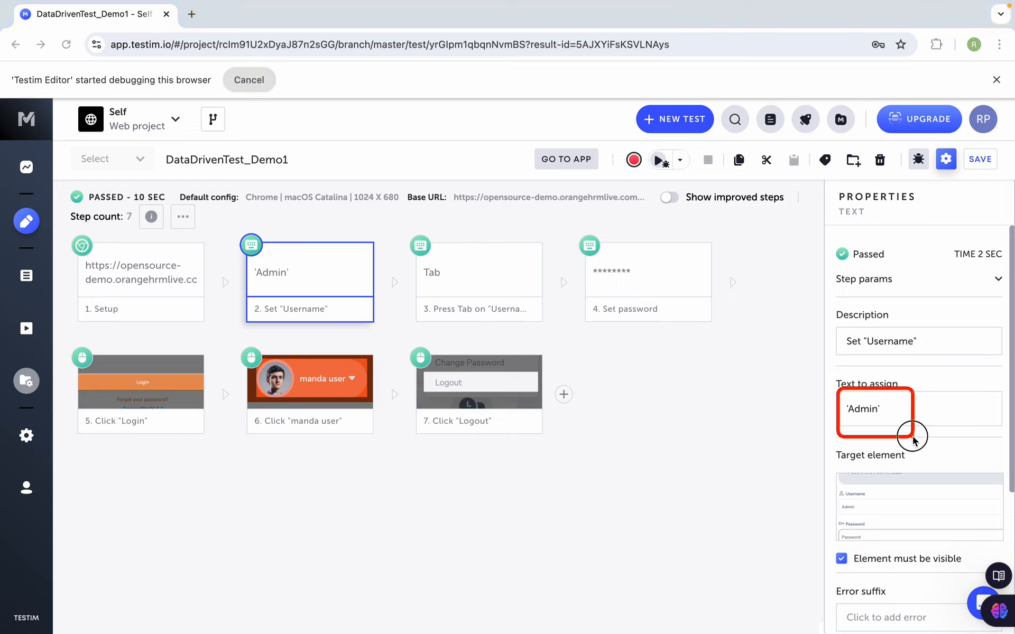
click(607, 268)
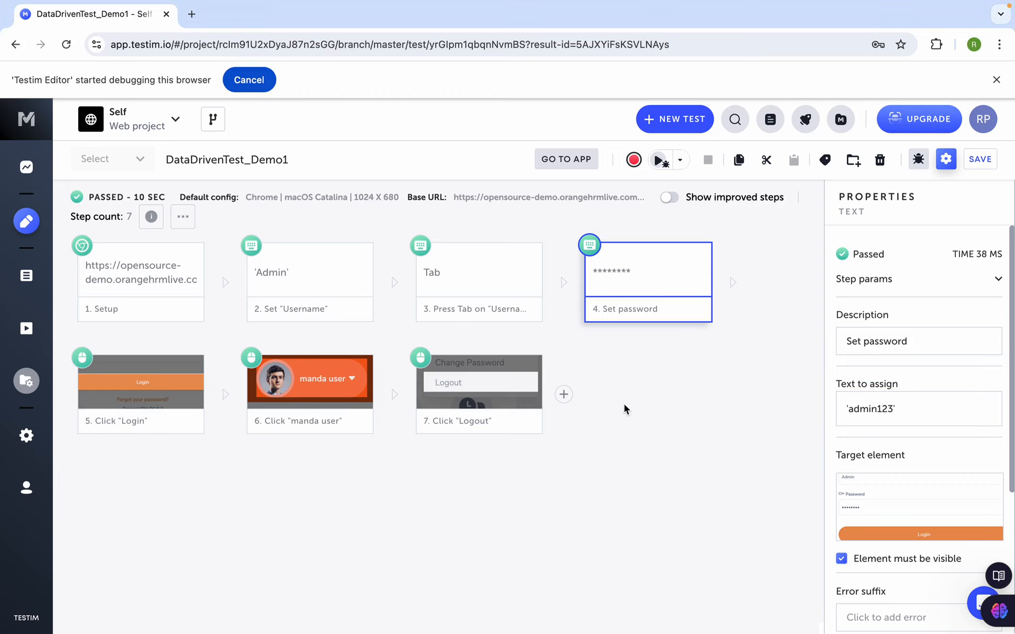
click(342, 285)
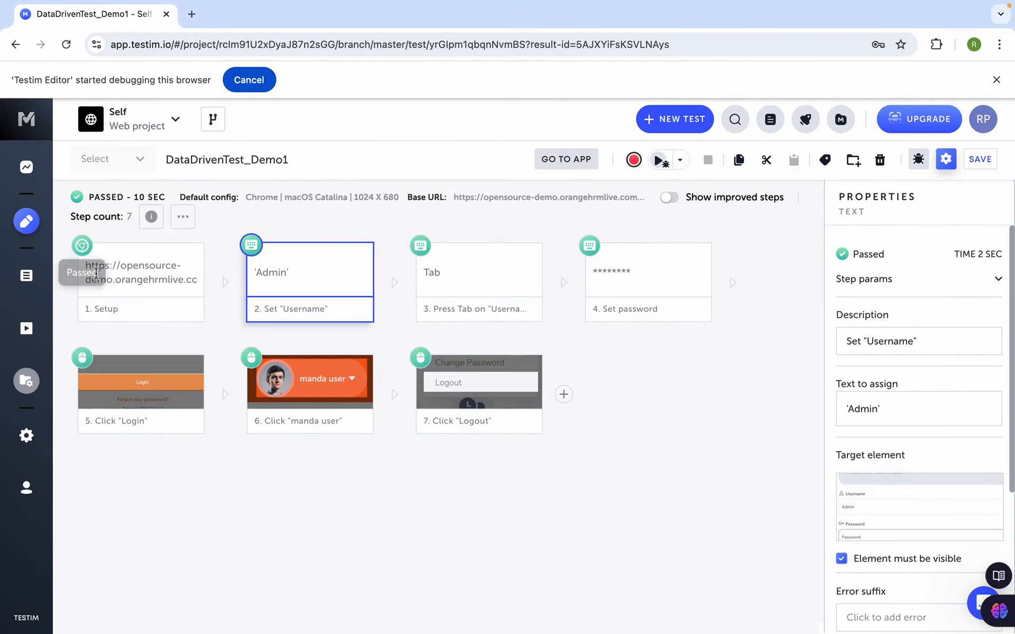
click(148, 272)
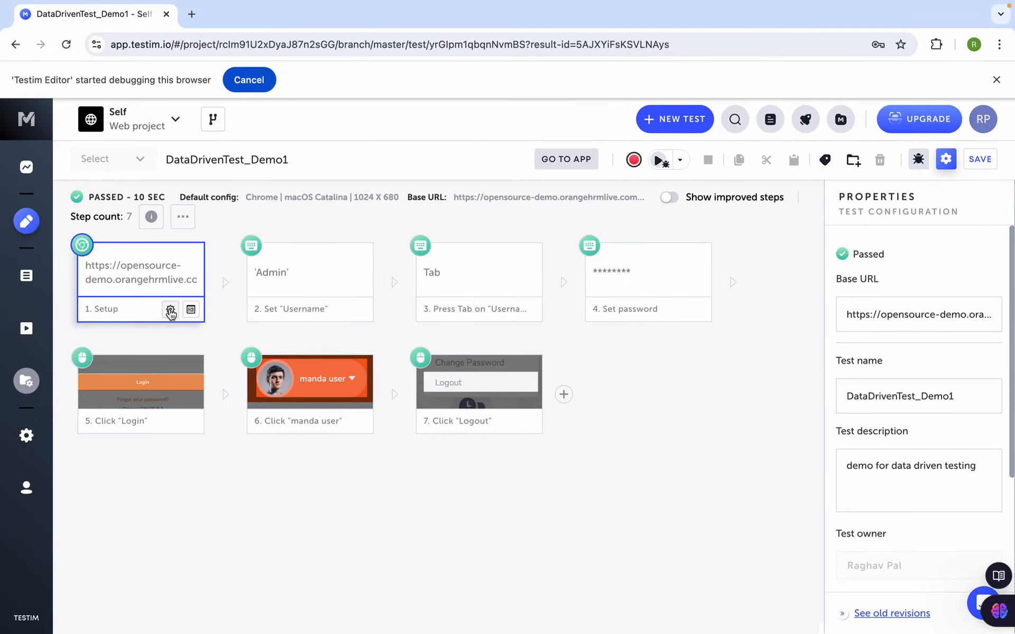
Open DataDrivenTest_Demo1's Test Data editor from the bottom of the Setup step's Properties panel.
scroll(911, 339, down, 2)
scroll(911, 338, up, 2)
scroll(910, 338, down, 2)
scroll(911, 339, up, 2)
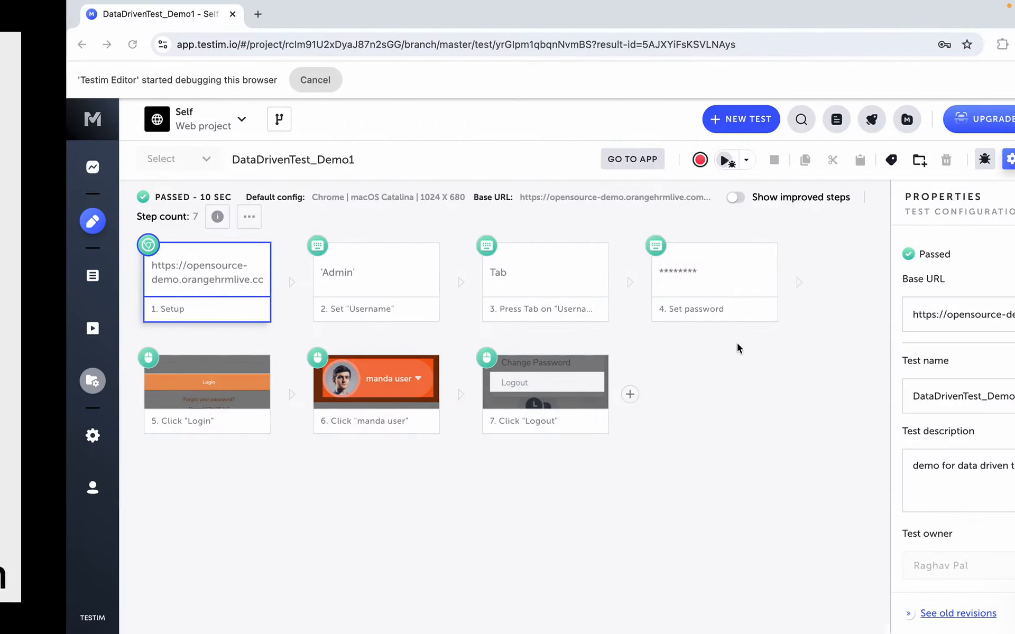
scroll(944, 361, down, 5)
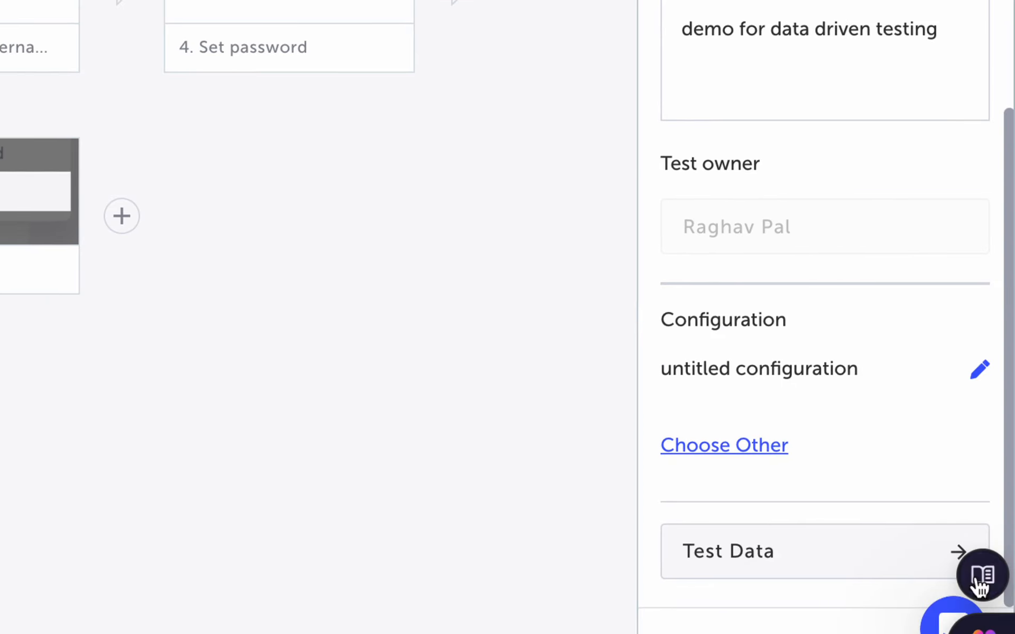
click(897, 582)
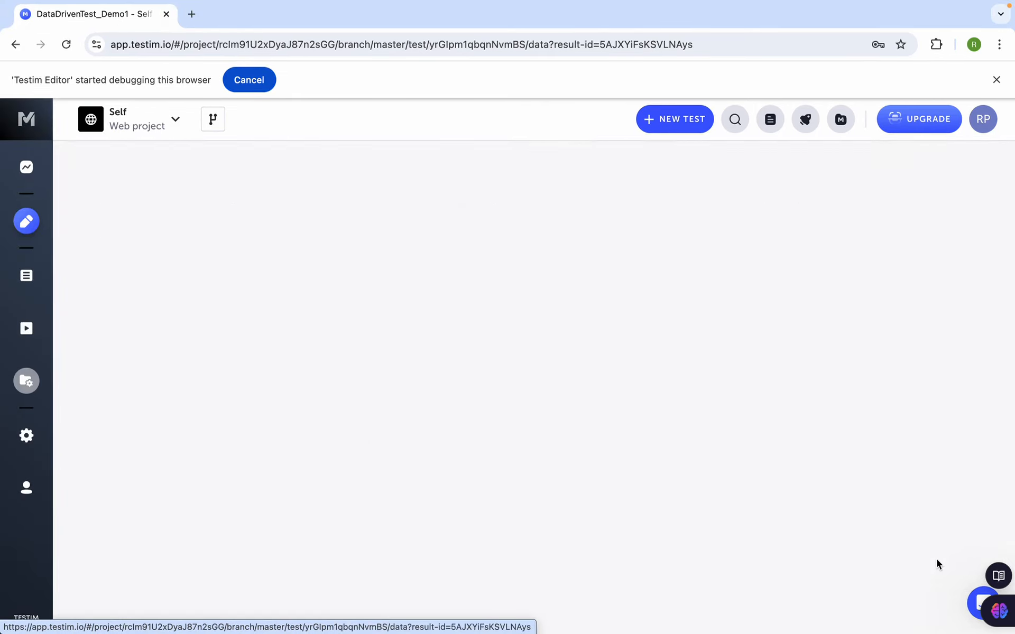
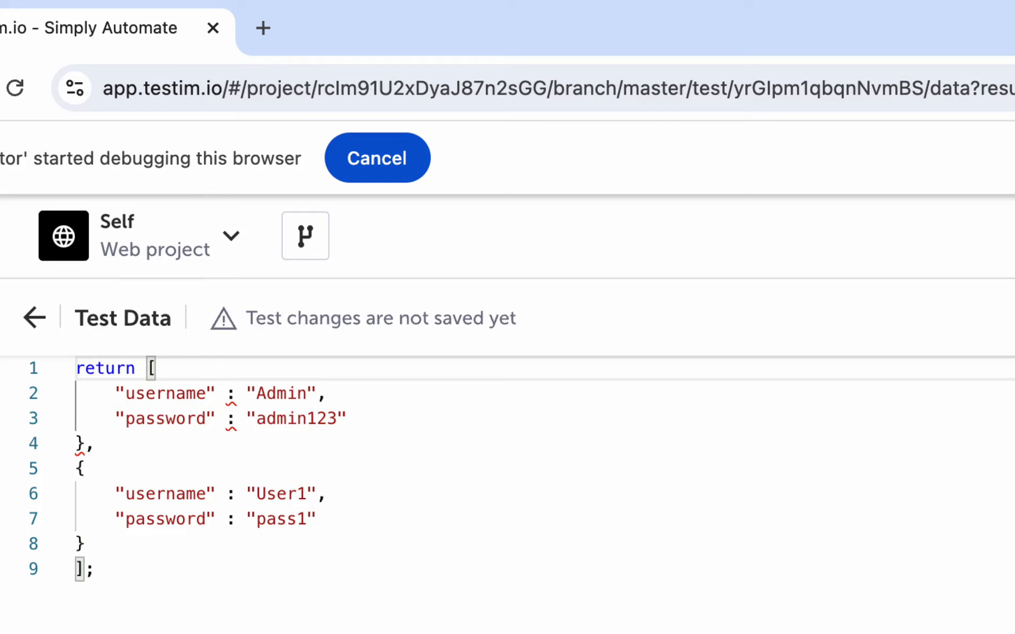
Fix the braces between the first and second data objects so each opens and closes correctly.
text({)
click(87, 467)
key(BackSpace)
key(BackSpace)
key(Return)
text(},)
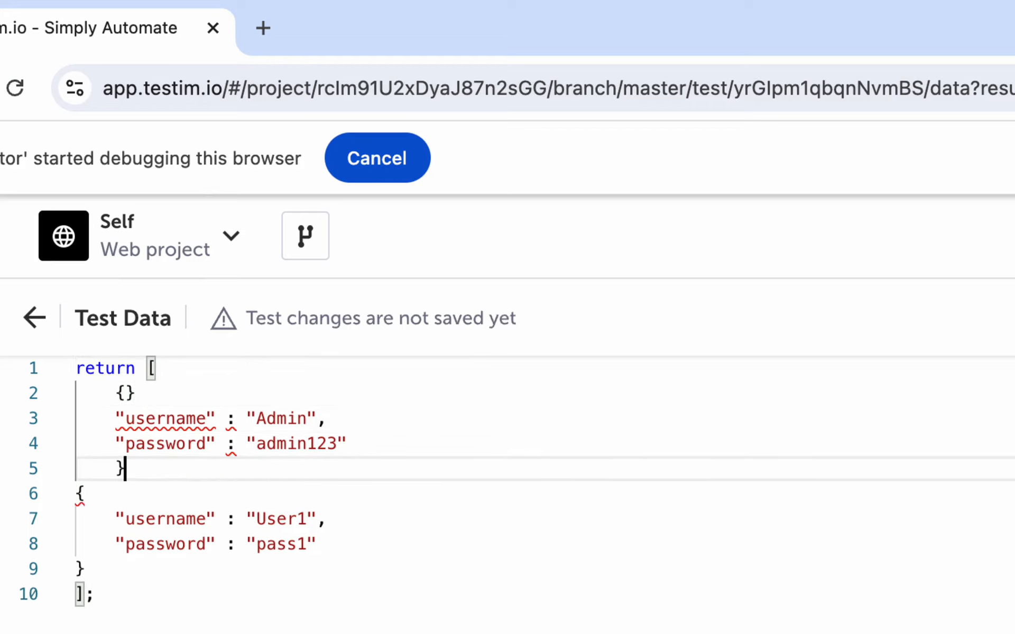
click(84, 491)
key(BackSpace)
key(BackSpace)
key(Return)
text({)
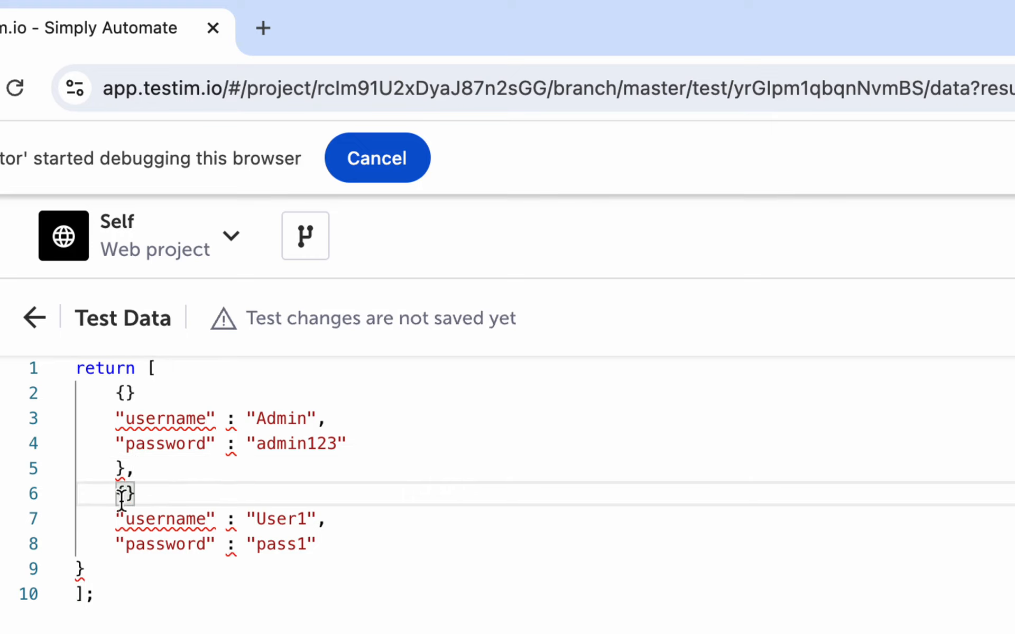
key(Delete)
Indent the final closing brace and both objects' username and password lines with Tab.
click(109, 569)
key(BackSpace)
key(Tab)
text(})
click(112, 418)
key(Tab)
click(113, 443)
key(Tab)
click(108, 518)
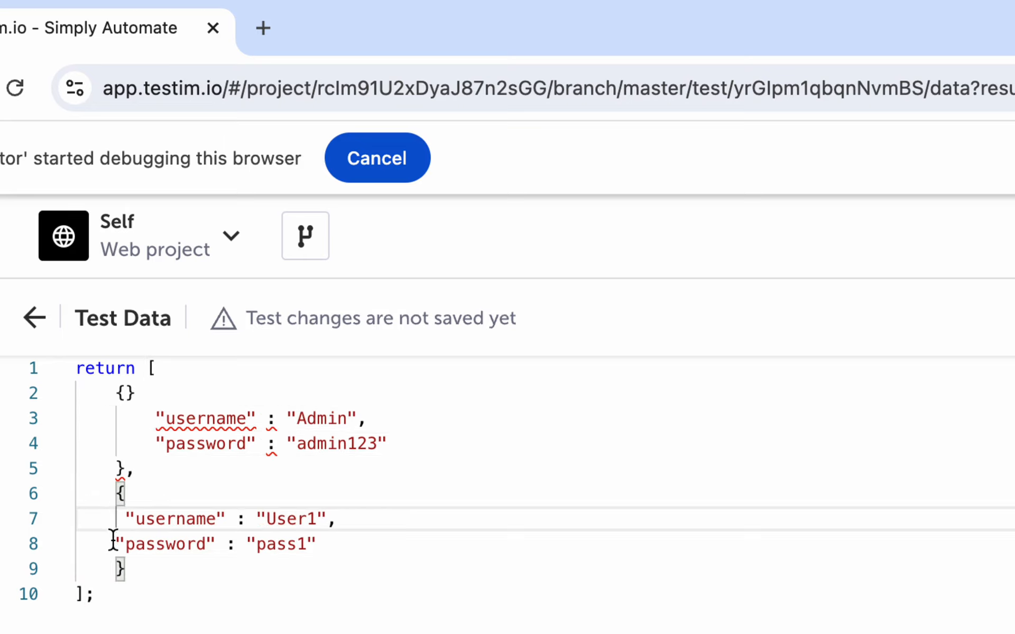
key(Tab)
click(117, 542)
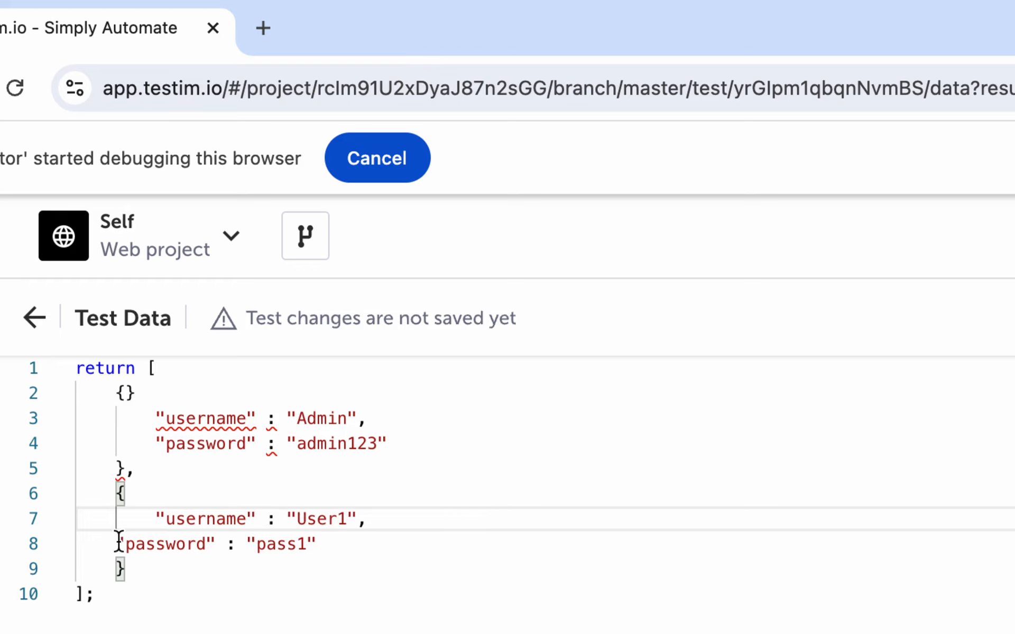
key(Tab)
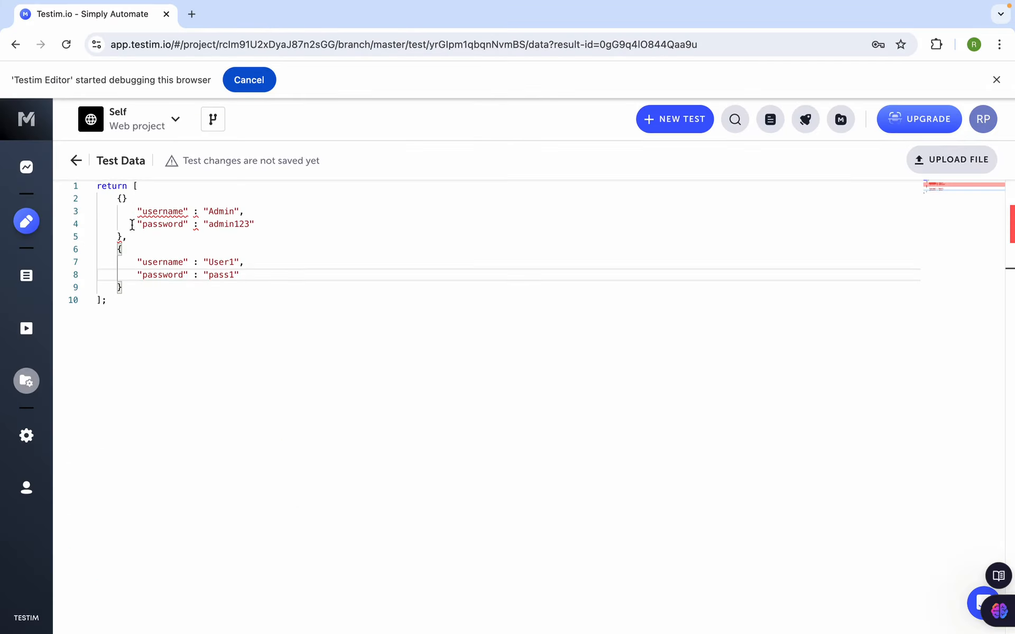
Delete the stray closing brace on line 2, then return to the test steps to save.
click(128, 199)
key(BackSpace)
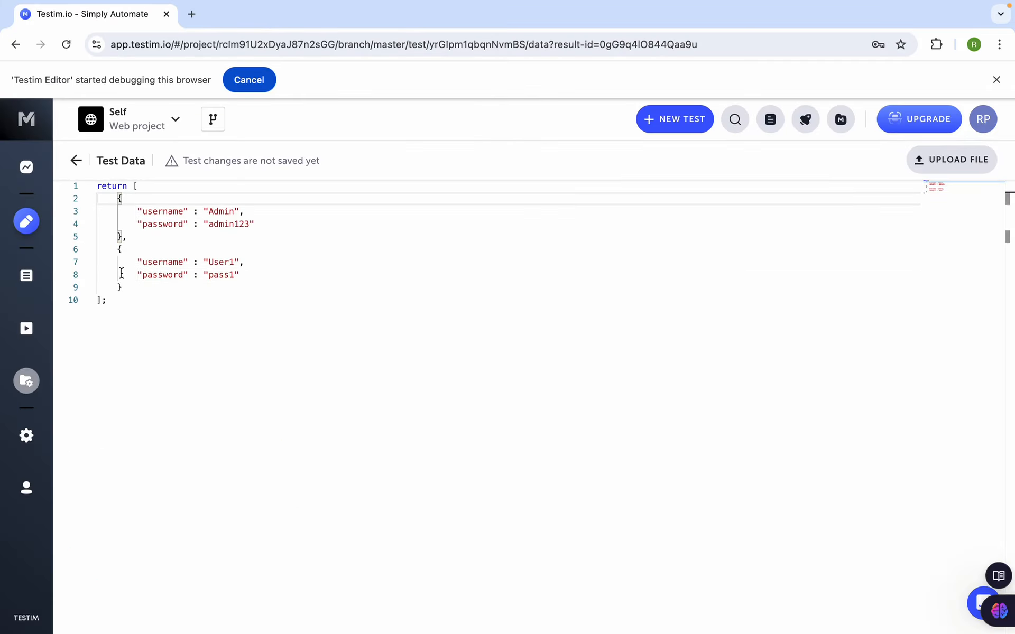
click(148, 377)
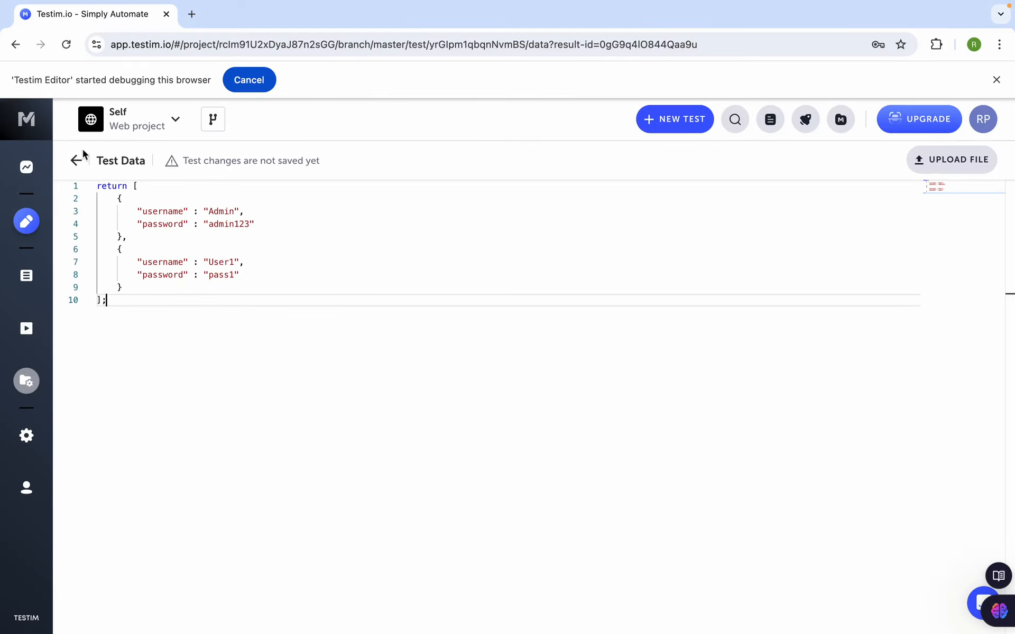
click(77, 160)
click(979, 159)
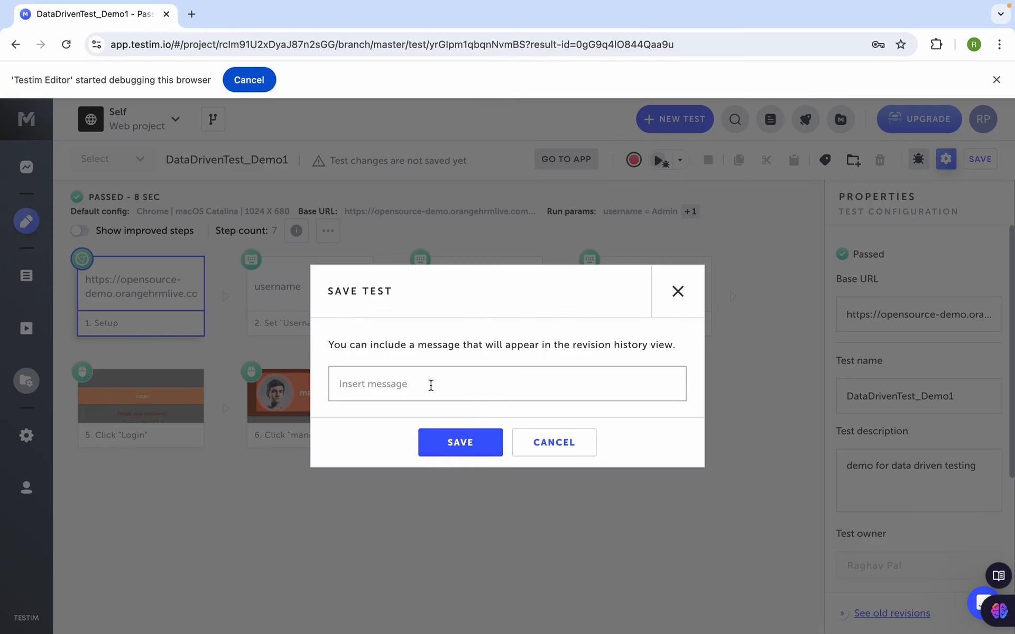
Save the test with the revision note 'added multiple sets of data'.
text(adde)
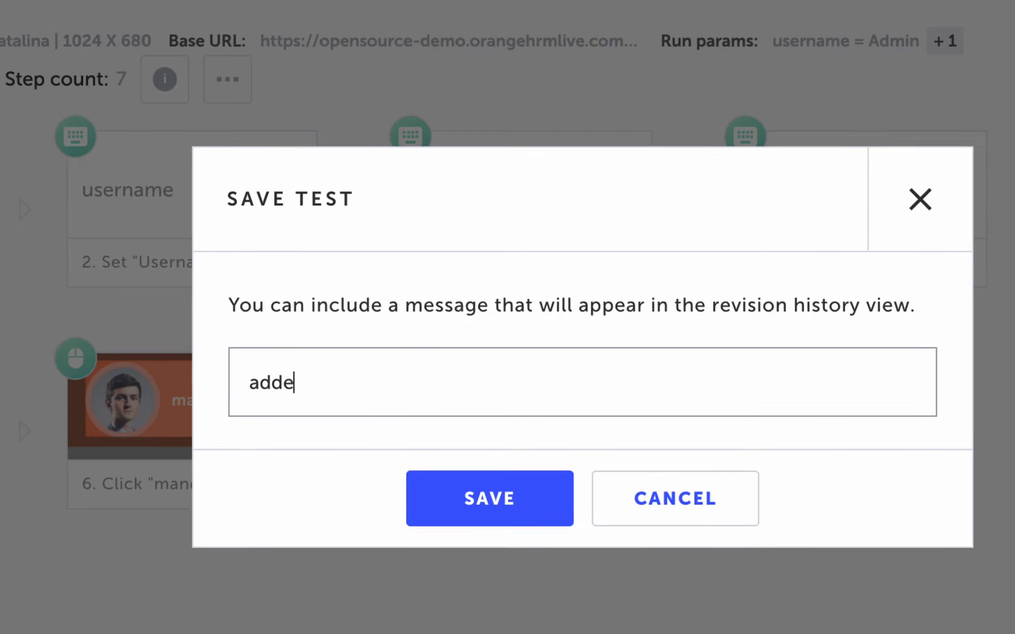
text(d multiple s)
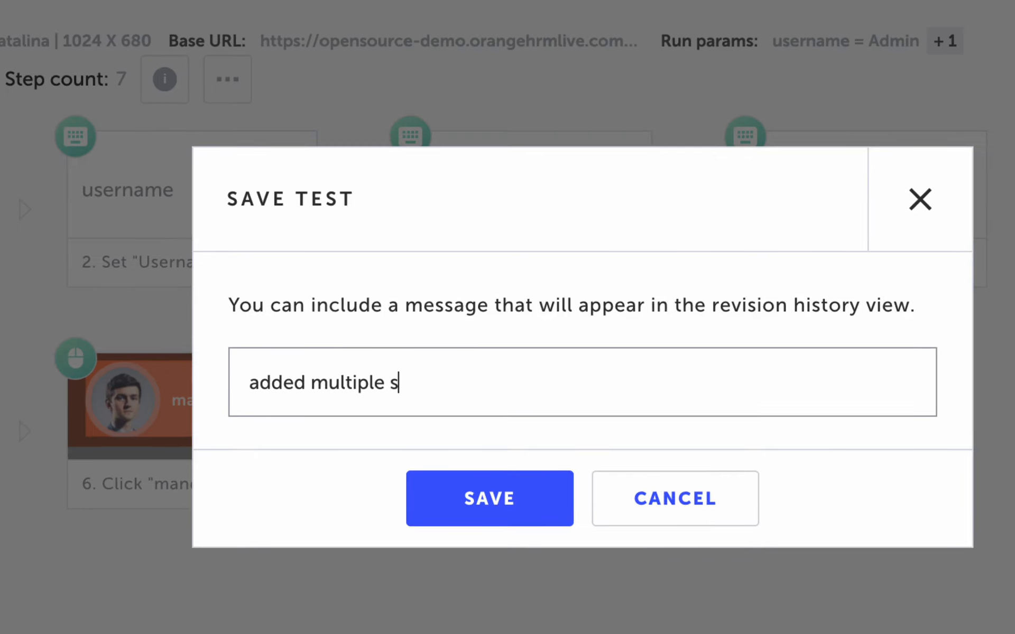
text(ets of data)
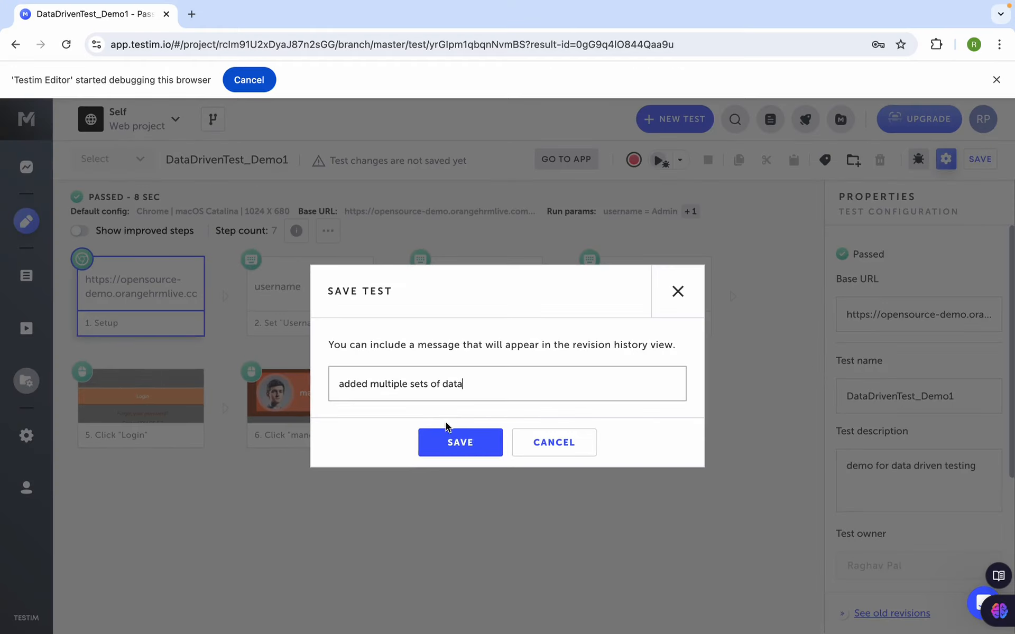
click(465, 489)
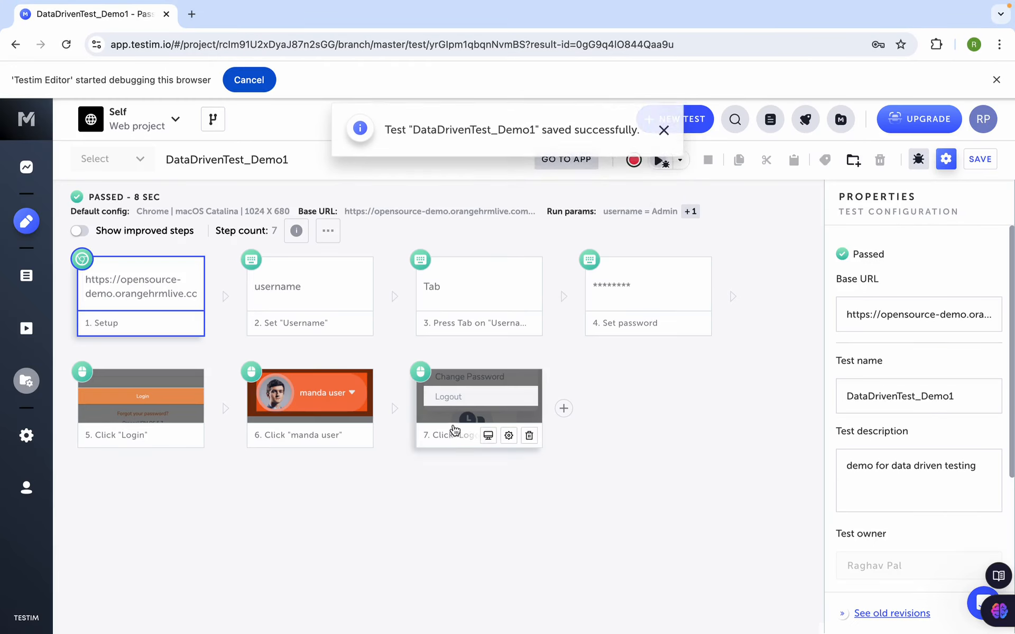
click(664, 136)
Run the test in the browser, dismissing the password breach warning.
click(664, 160)
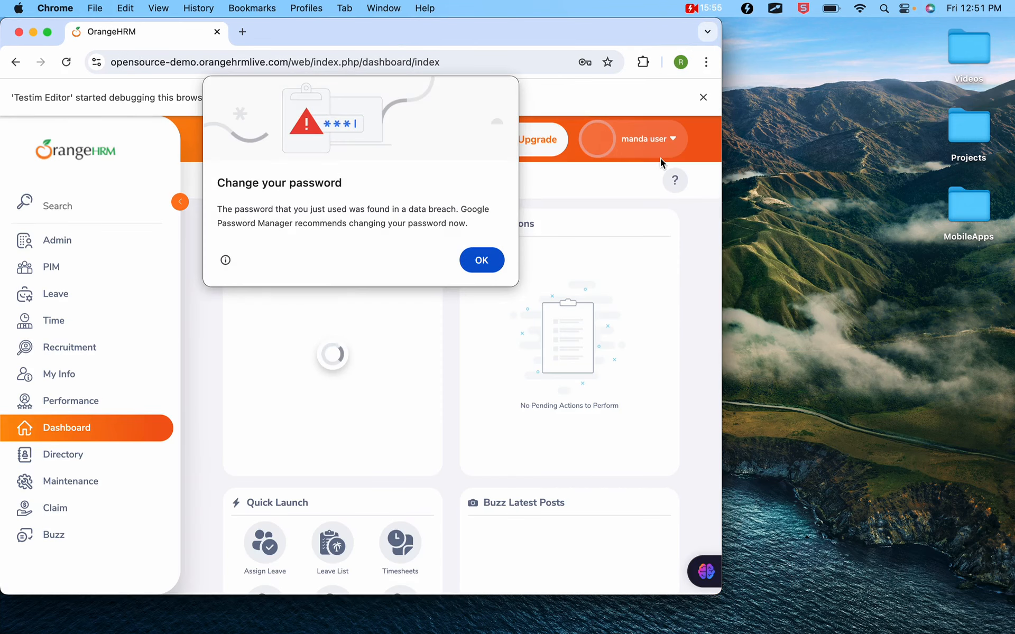
click(484, 264)
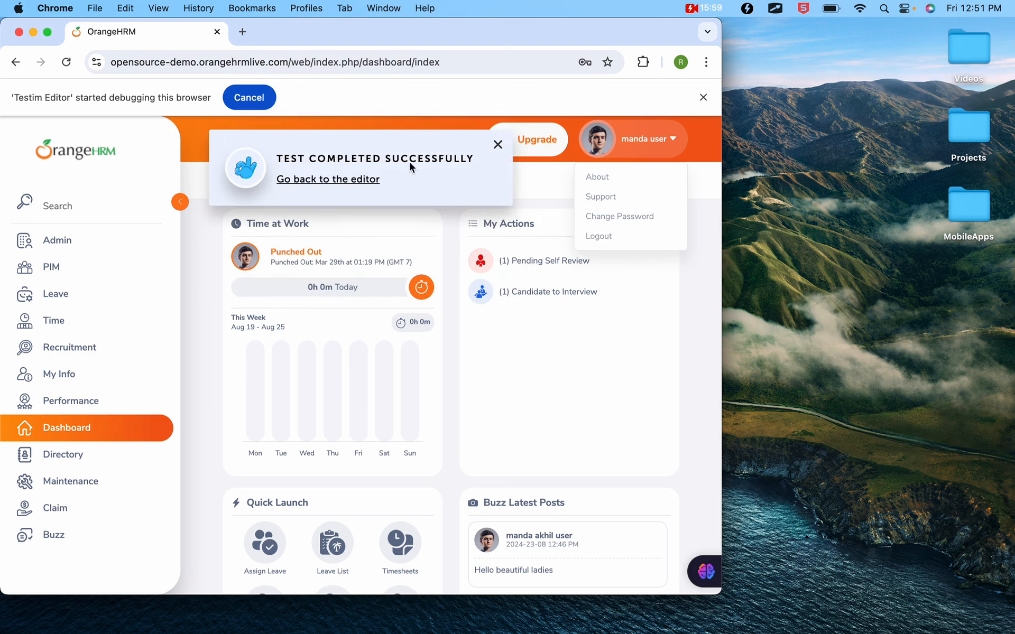
click(598, 238)
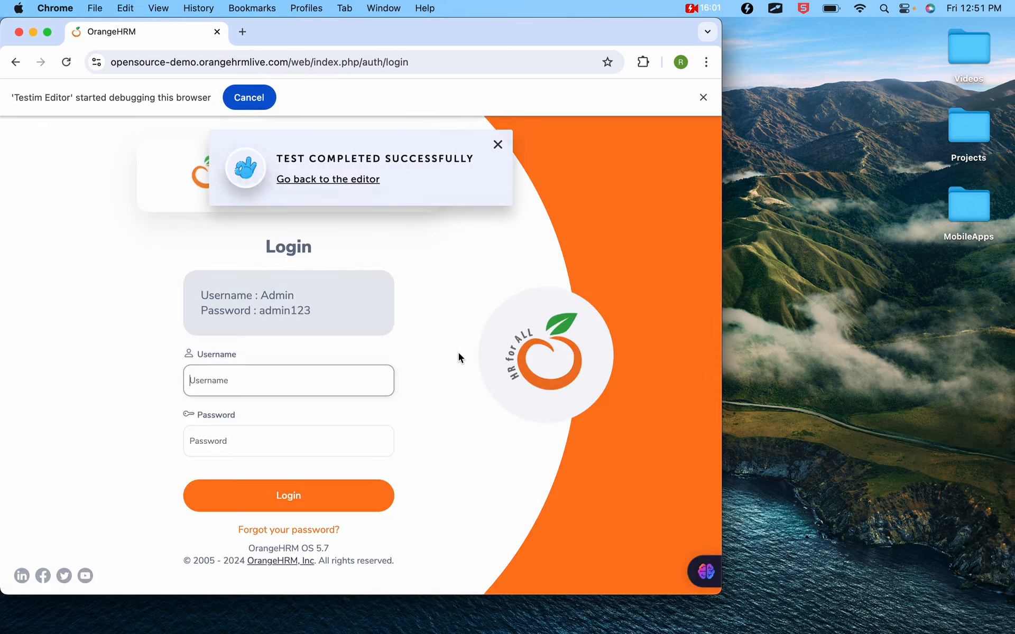
key(ctrl+Left)
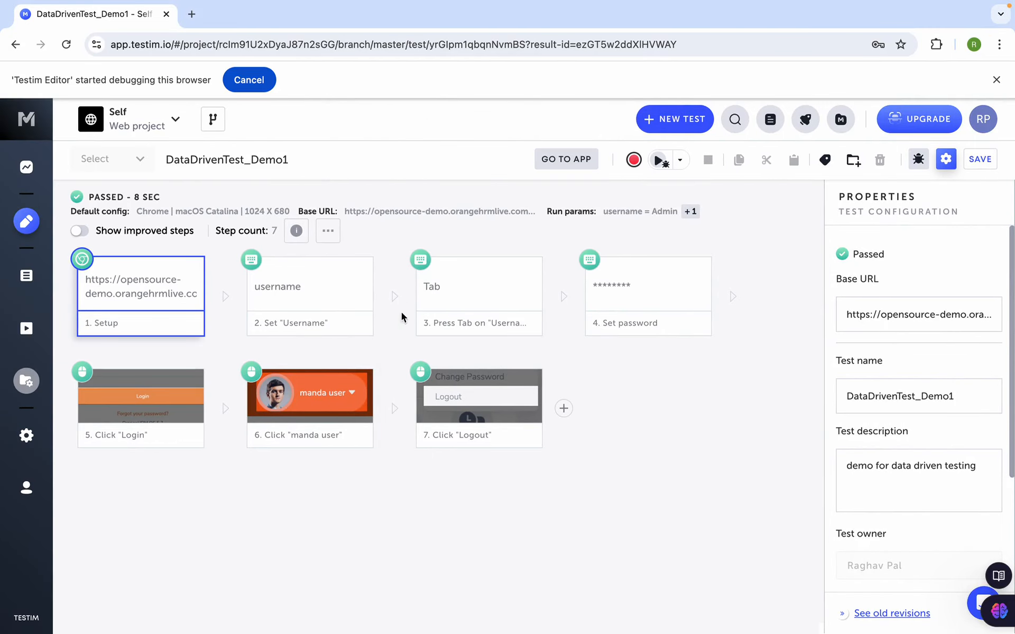
key(ctrl+Left)
Save the test again and go to the Test Library.
click(980, 159)
click(460, 441)
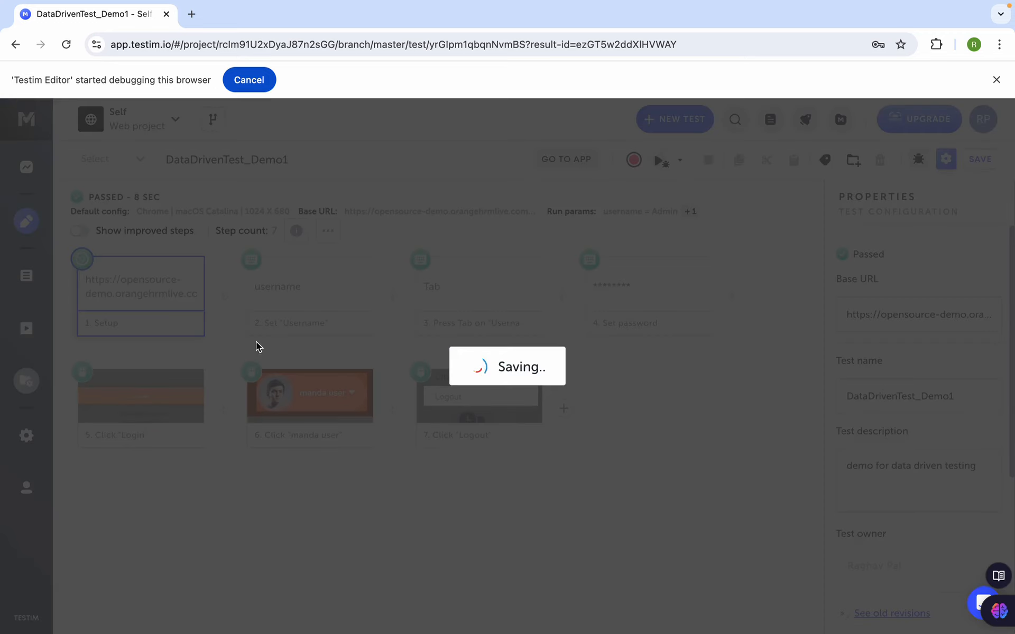
click(27, 275)
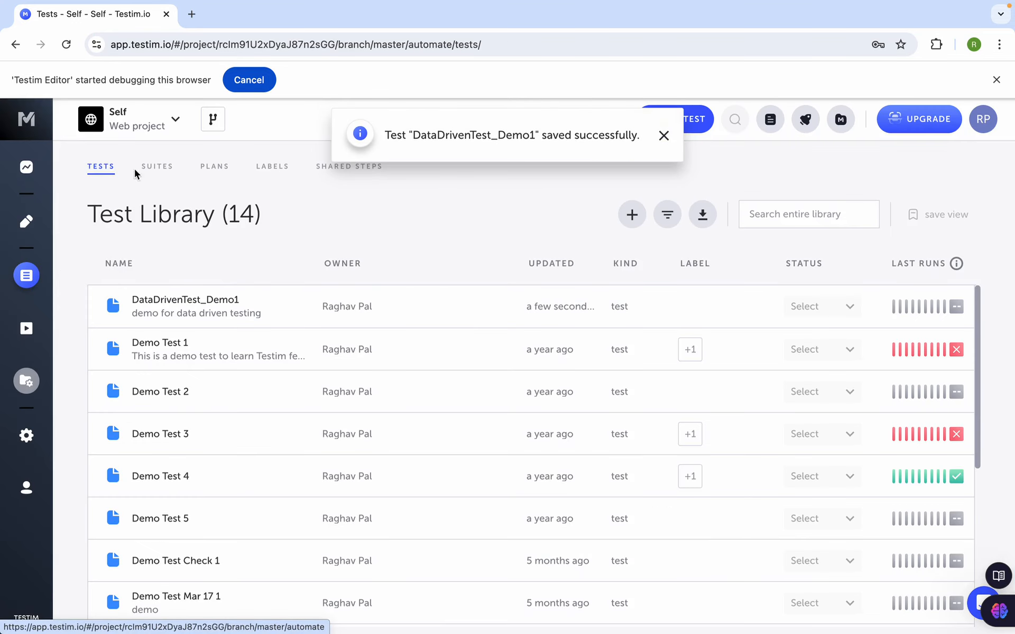
Create suite TestSuite_DataDrivenDemo with only DataDrivenTest_Demo1, then select it to run locally.
click(157, 168)
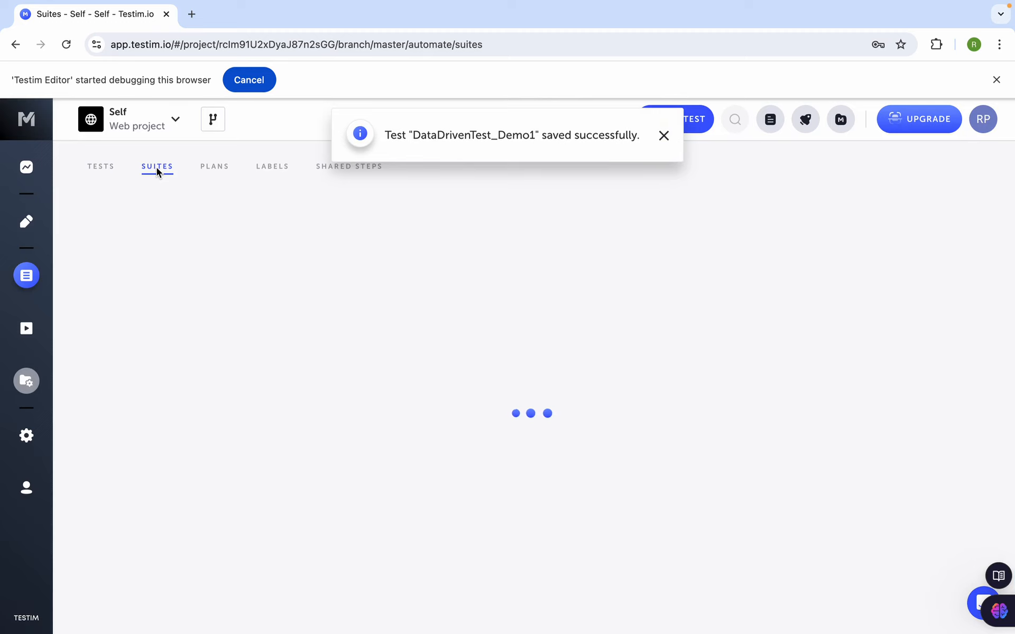
click(664, 136)
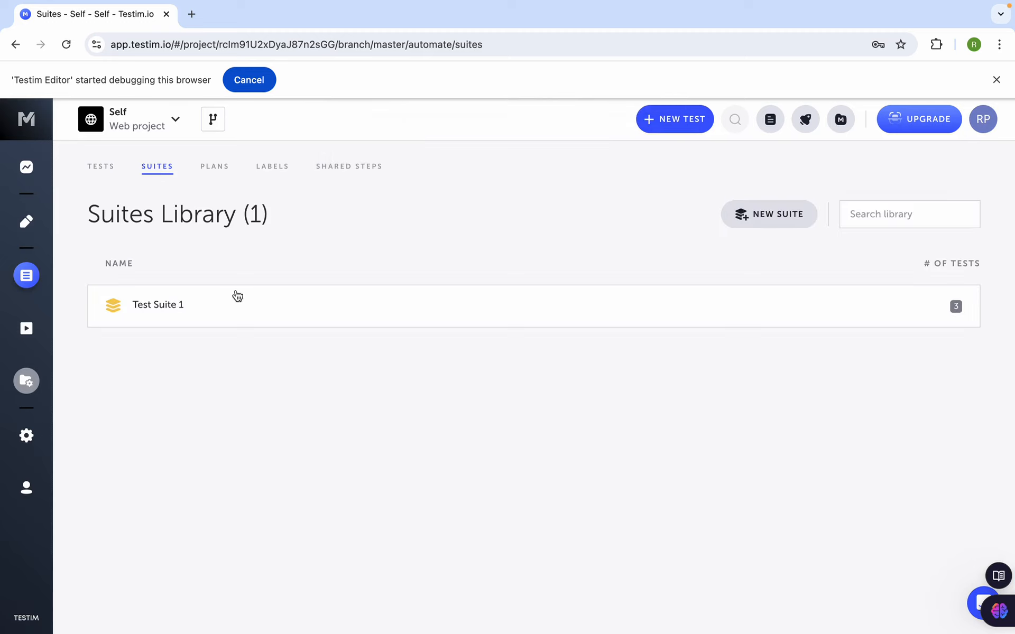
click(786, 225)
click(331, 285)
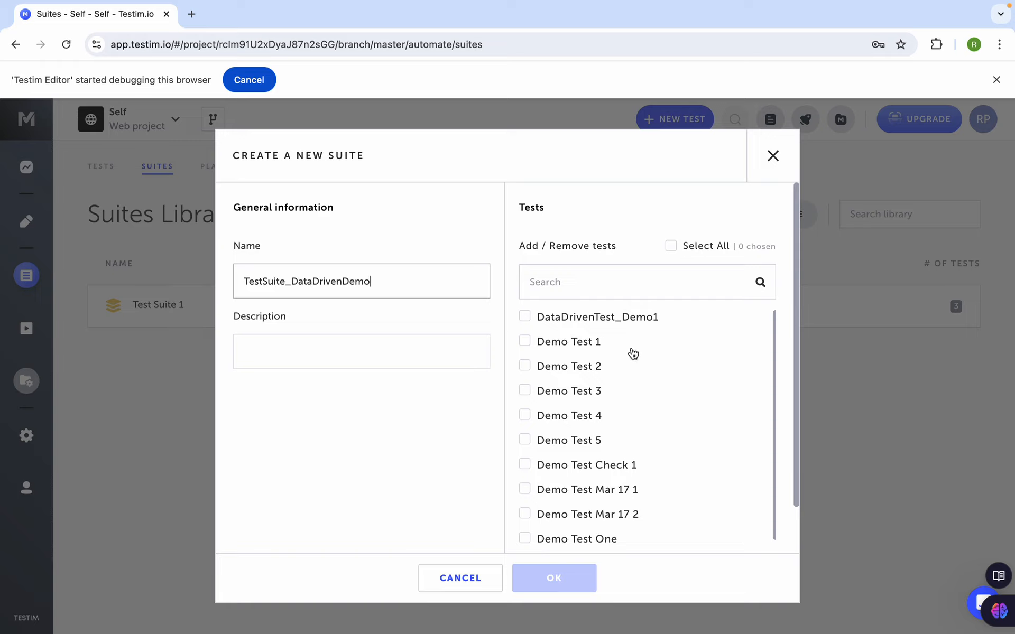
click(547, 320)
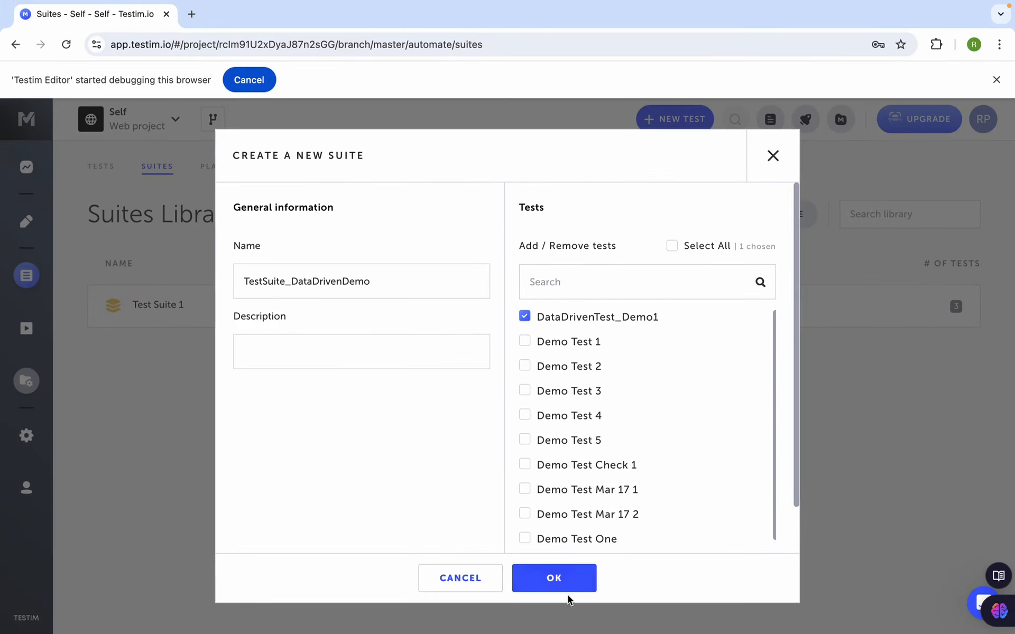
click(561, 580)
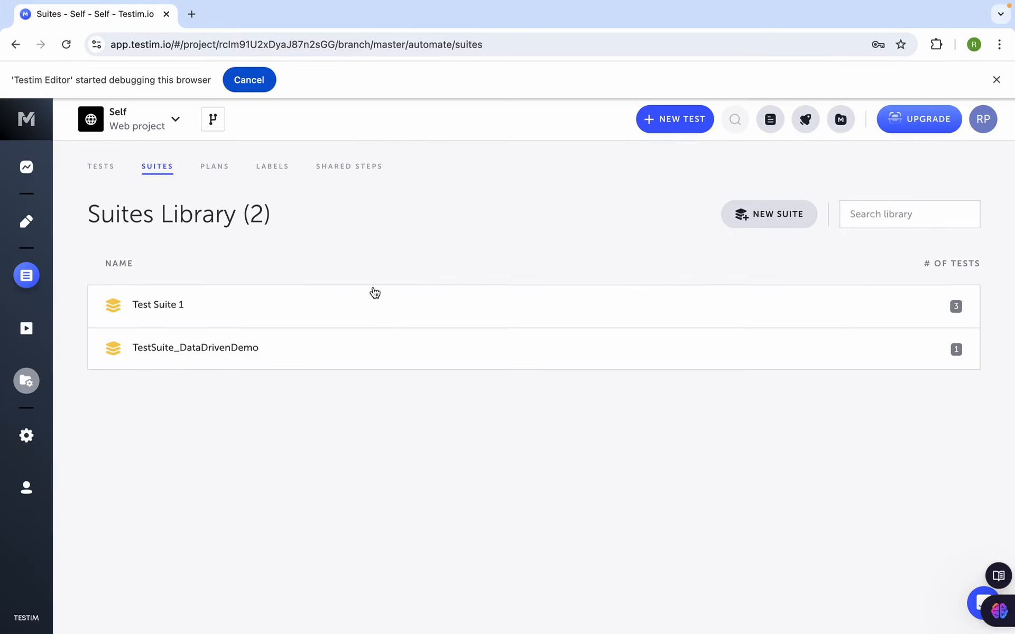
click(349, 356)
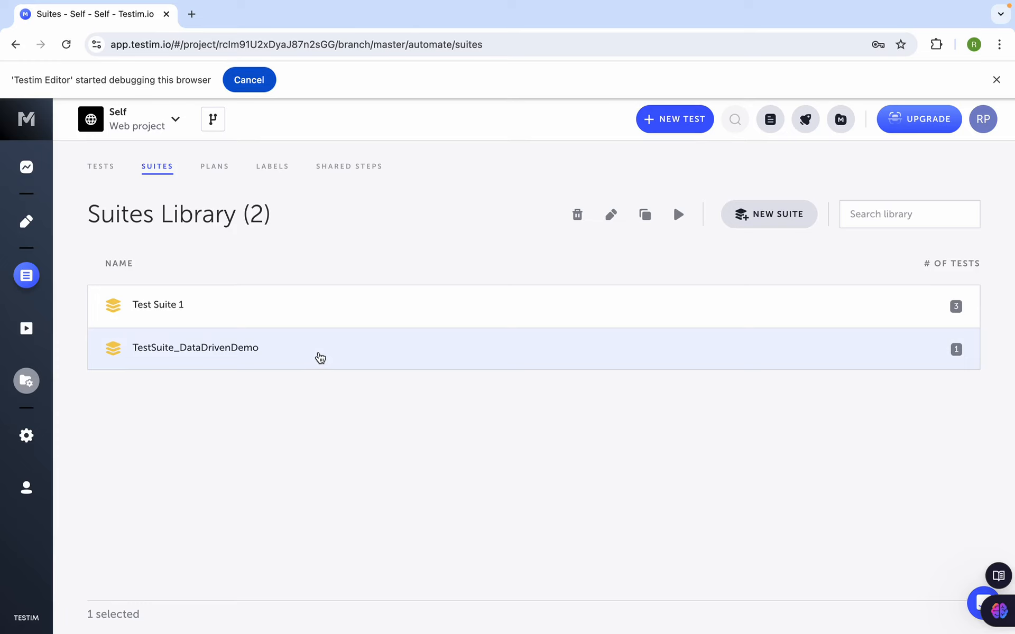
click(677, 216)
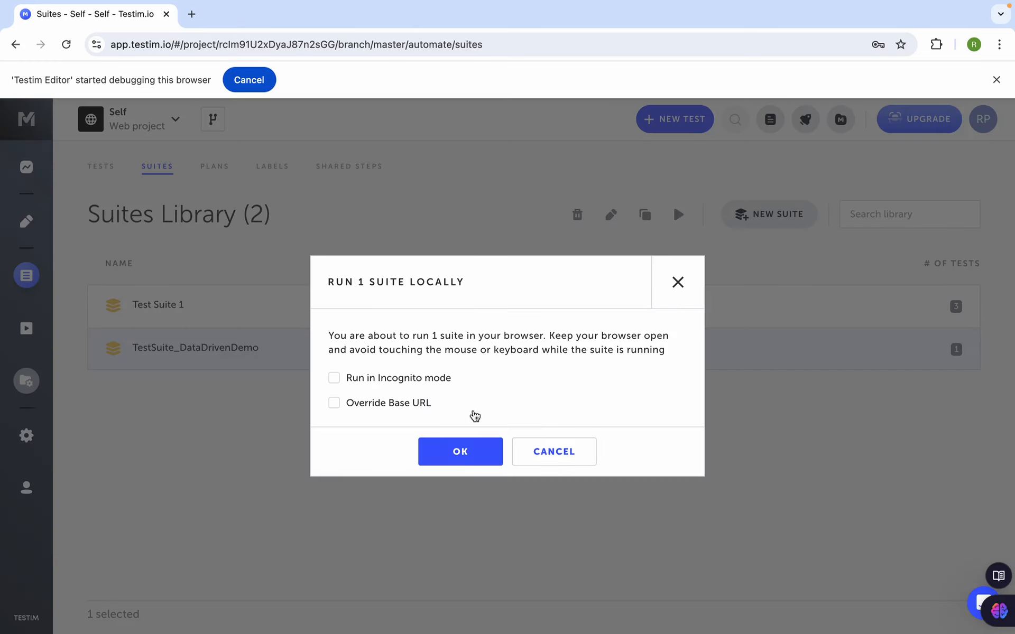
Run TestSuite_DataDrivenDemo locally, dismissing Chrome's password warnings, and review the Failed 1/2 result.
click(461, 453)
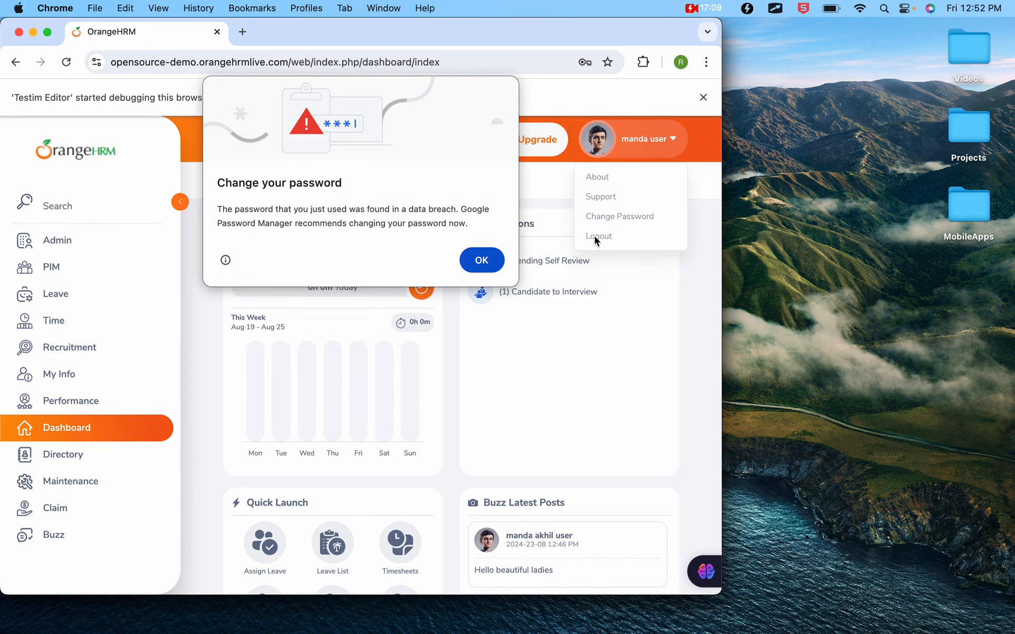
click(490, 262)
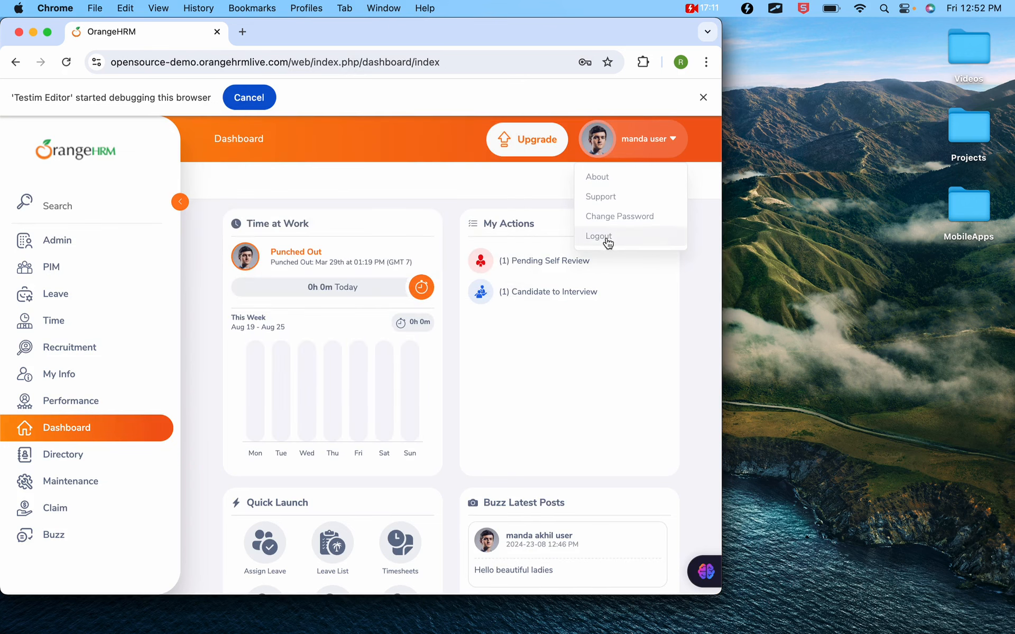
click(607, 242)
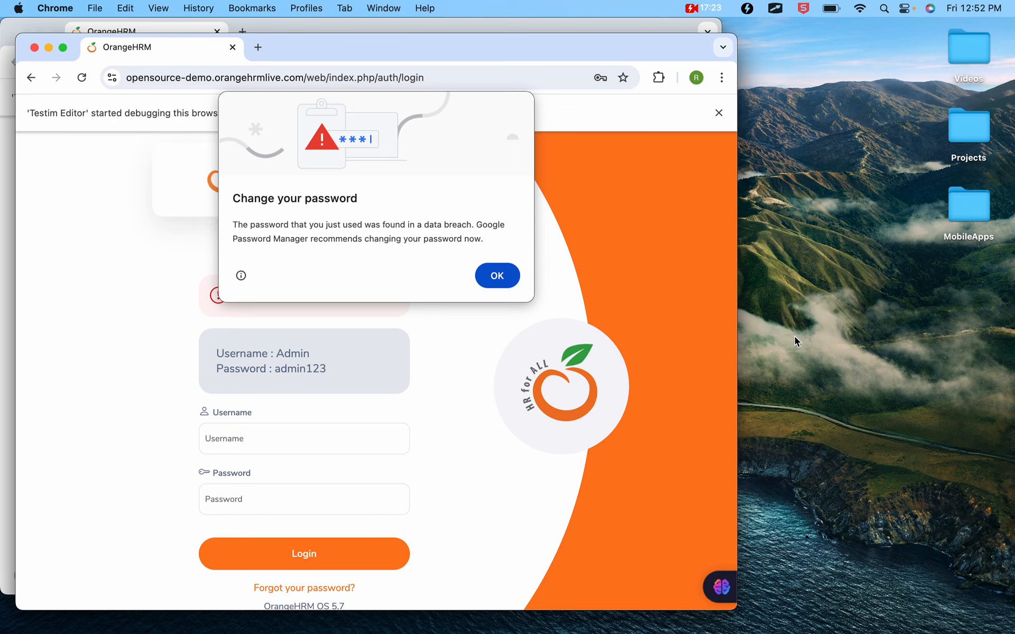
click(497, 275)
key(ctrl+Left)
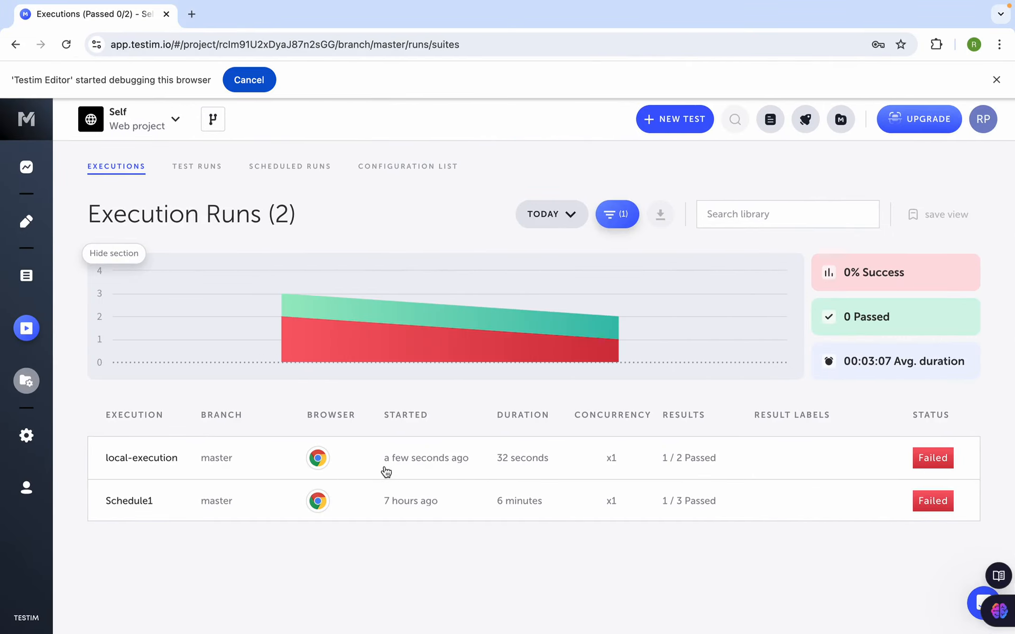
Open the local-execution run's details and view the passed iteration's test data.
click(412, 468)
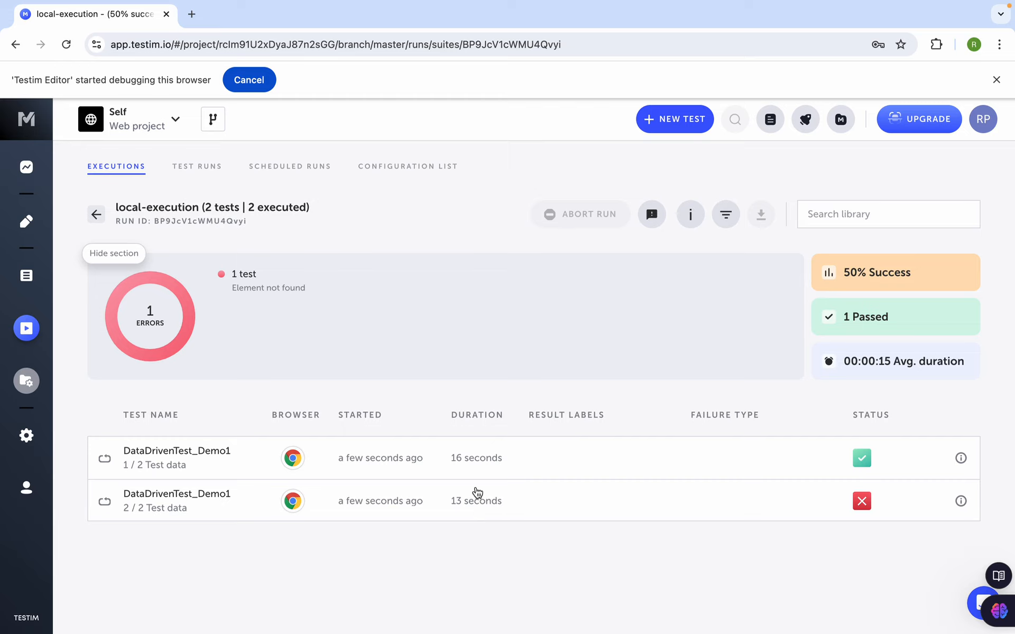
mouse_move(961, 501)
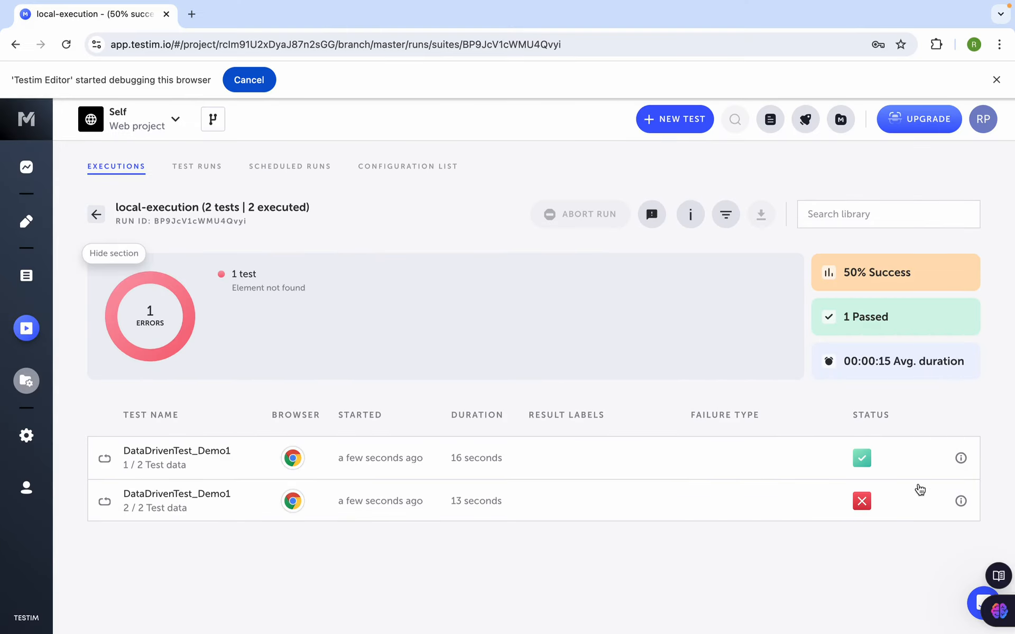
mouse_move(961, 458)
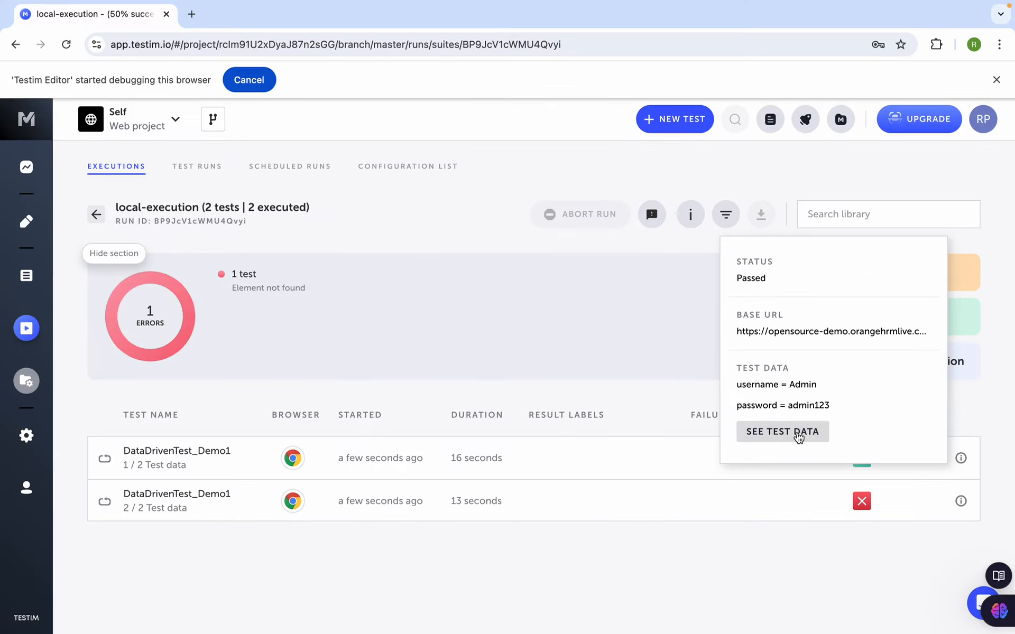
click(798, 437)
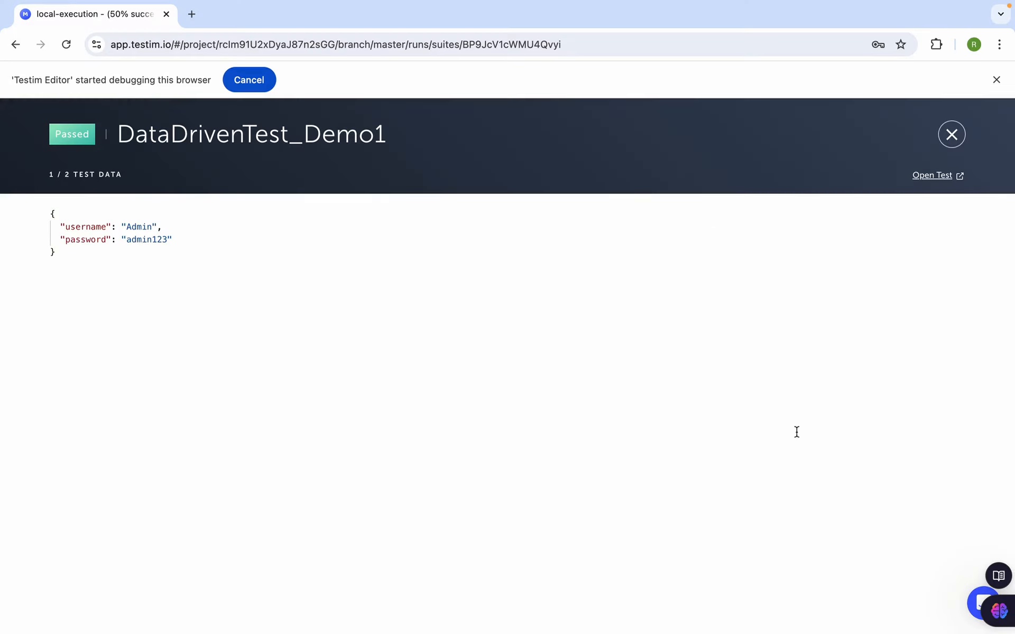
click(951, 134)
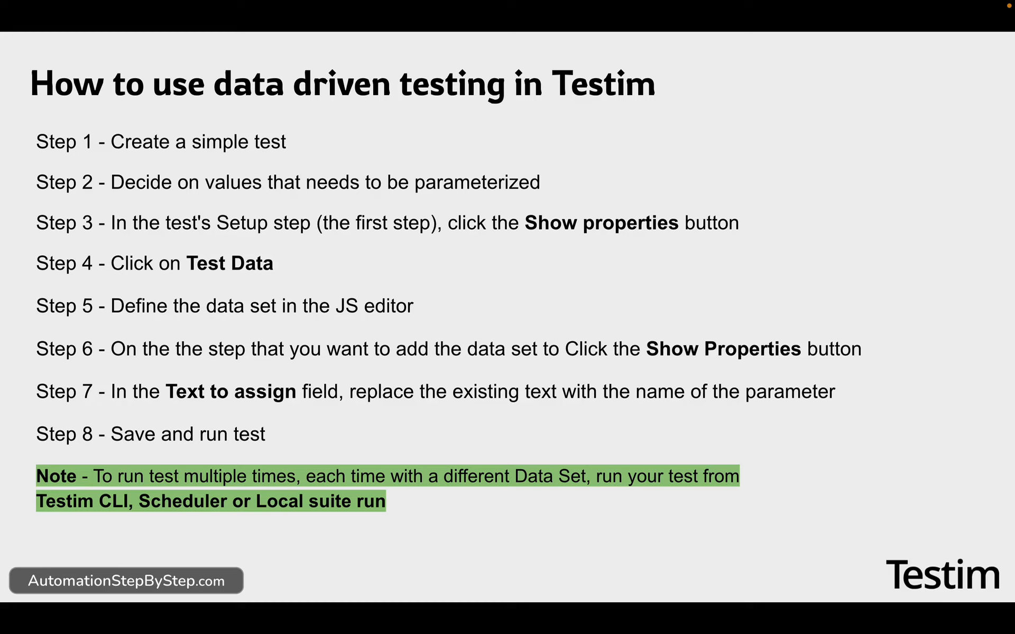
Advance to the JavaScript examples slide and box the single and multiple data set examples in red.
key(Right)
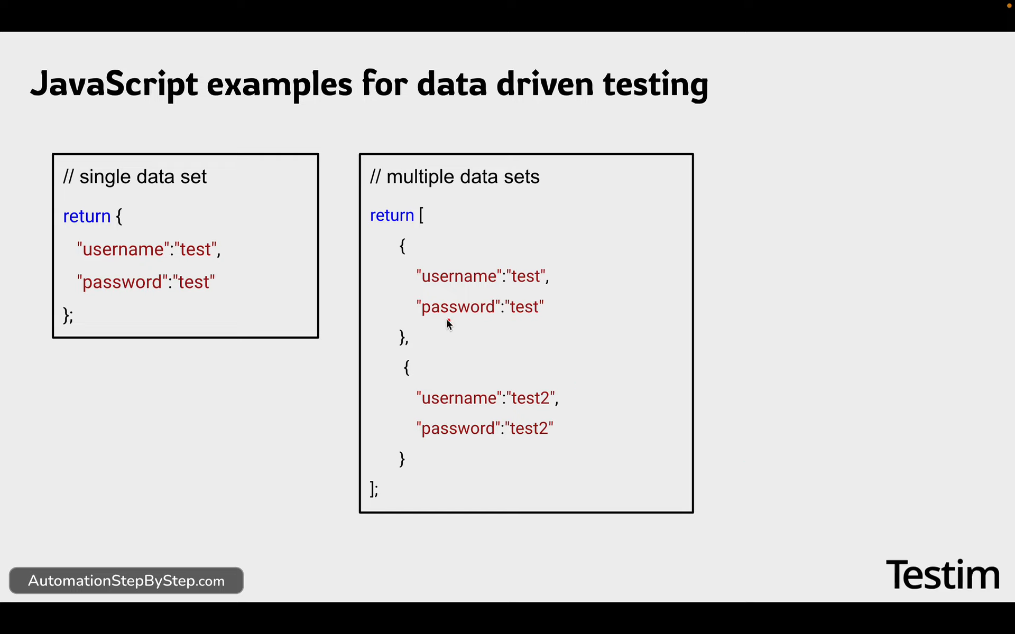
mouse_move(46, 143)
mouse_down()
mouse_move(308, 351)
mouse_move(340, 359)
mouse_up()
mouse_move(359, 148)
mouse_down()
mouse_move(719, 521)
mouse_move(713, 545)
mouse_move(709, 527)
mouse_up()
Advance to the 'How to get data from Excel/CSV file' slide and reveal its Step 1.
key(Right)
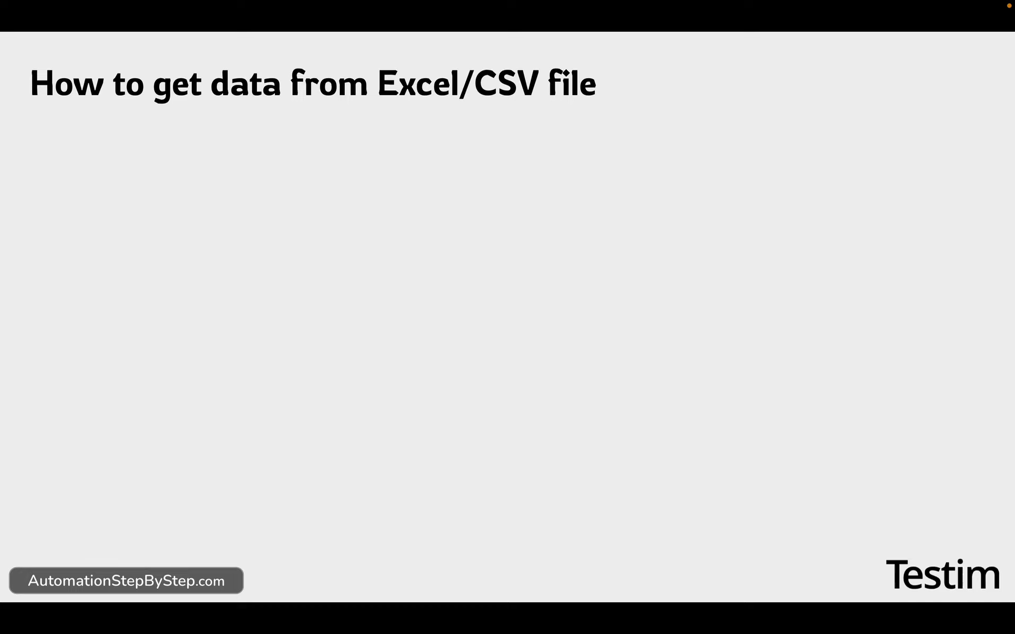
key(Right)
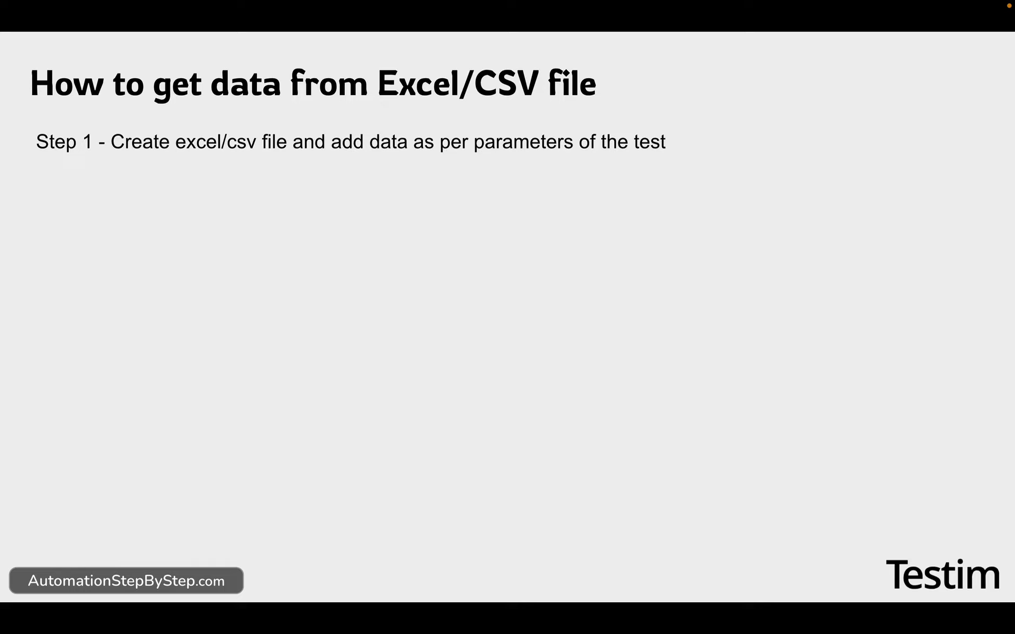
key(ctrl+Right)
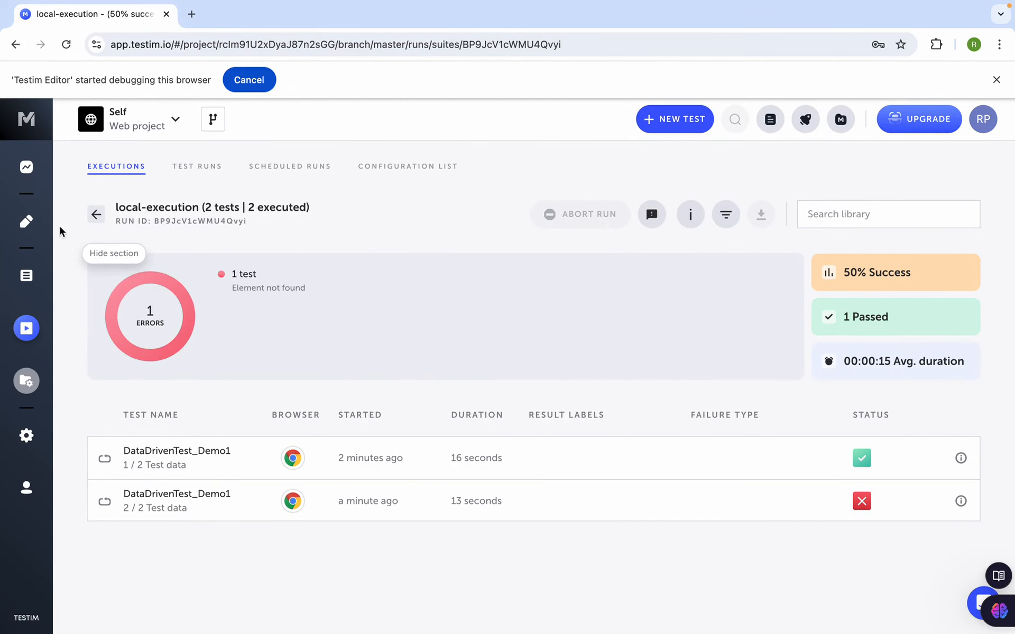
Open DataDrivenTest_Demo1 in the editor and close the OrangeHRM login window.
click(27, 222)
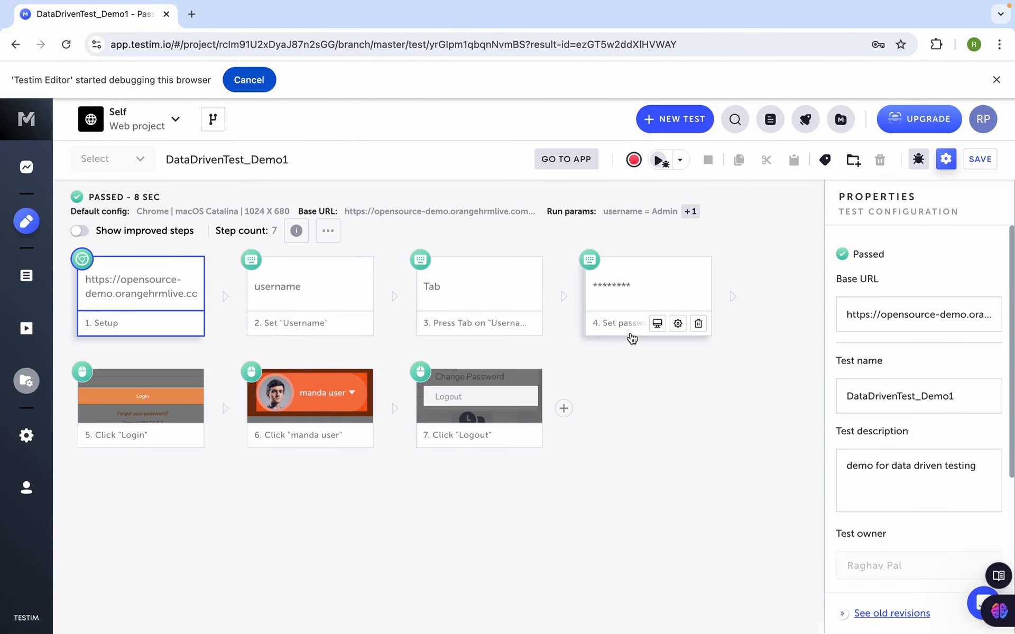
key(ctrl+Right)
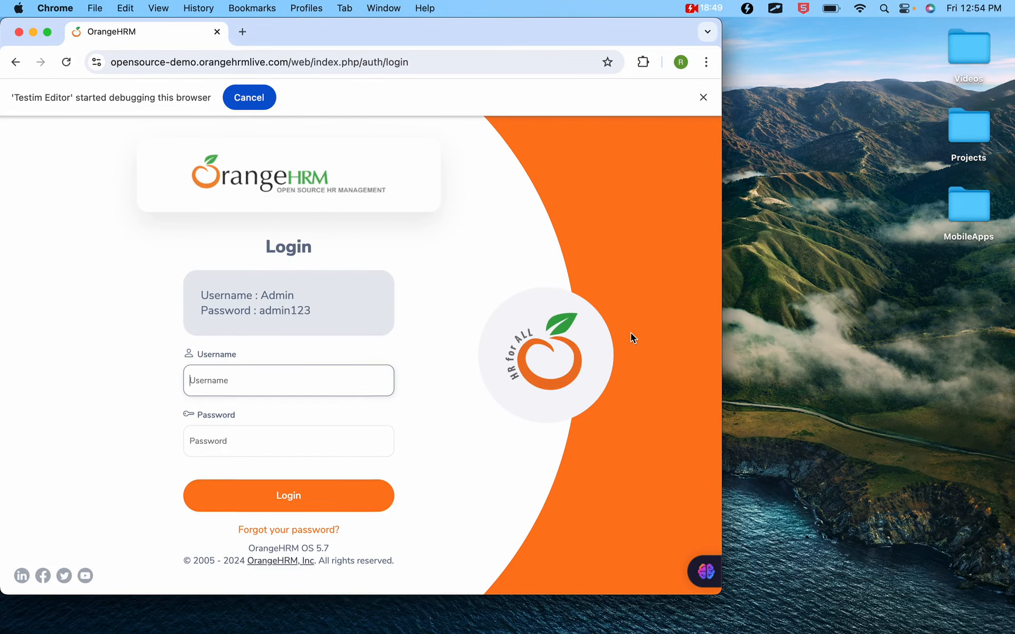
click(21, 35)
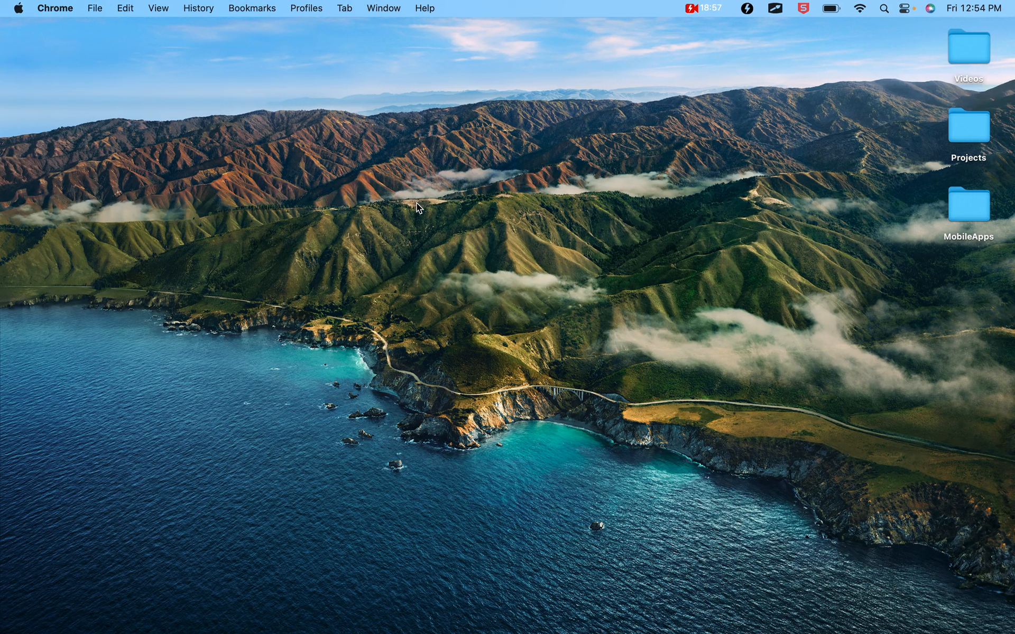
Launch LibreOffice and create a new blank spreadsheet.
key(super+space)
text(libre)
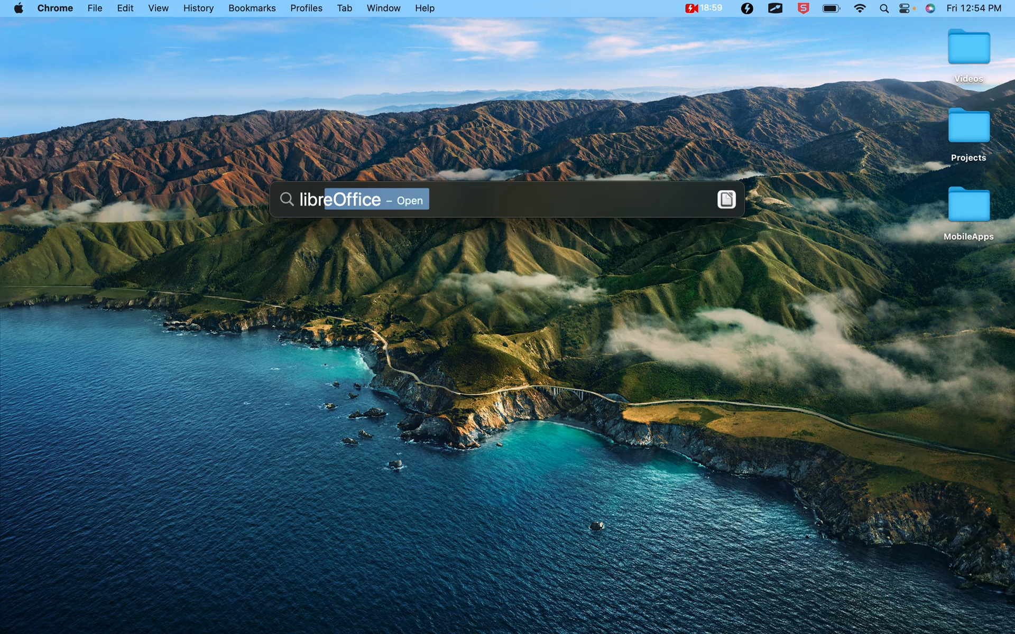
key(Return)
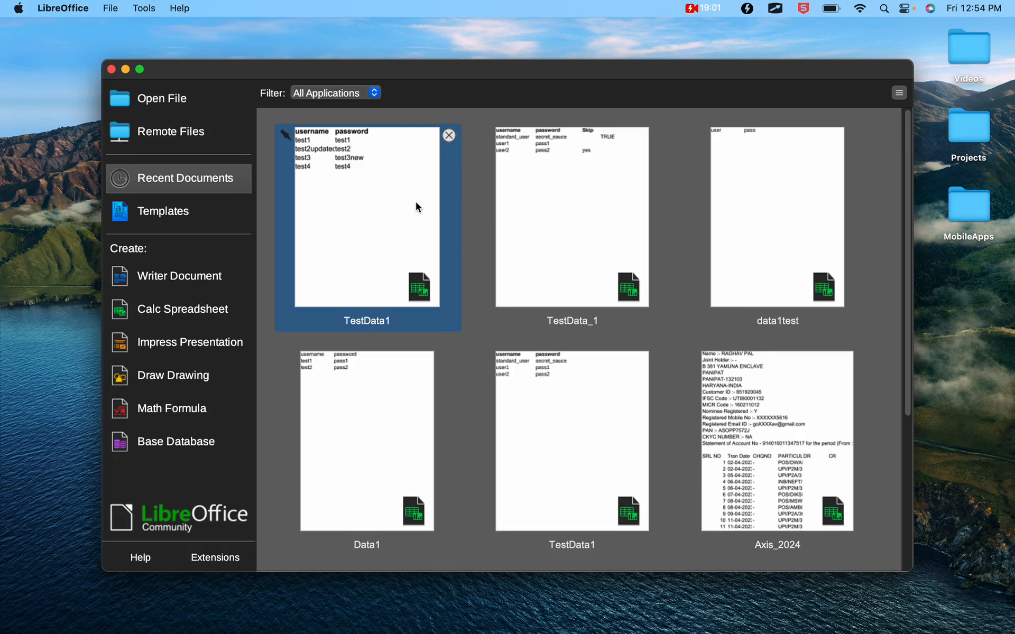
click(165, 313)
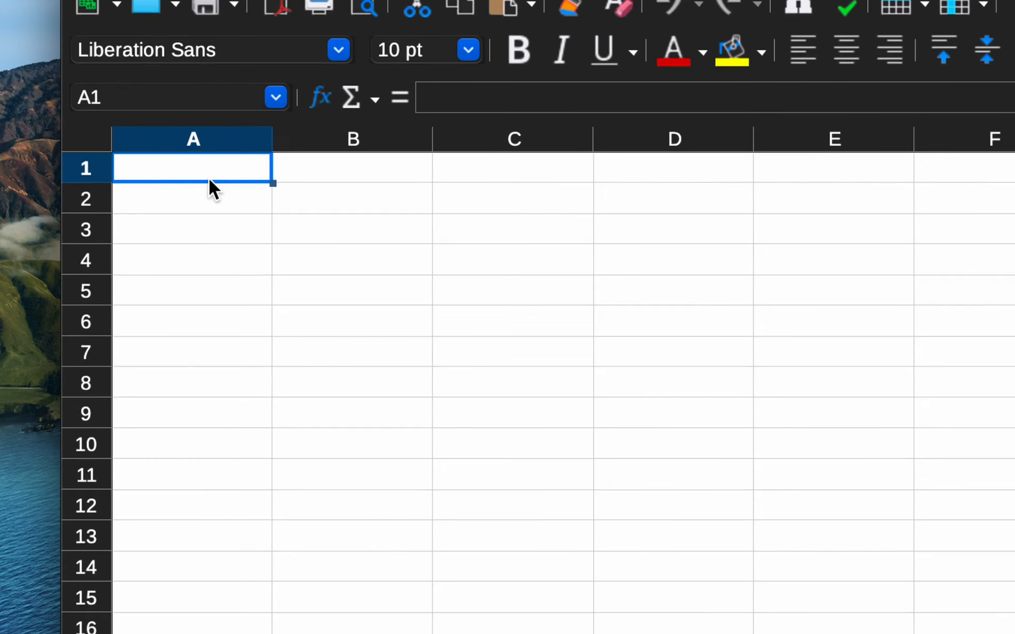
Enter headers 'username' and 'password' and the first credential row beneath them.
text(userna)
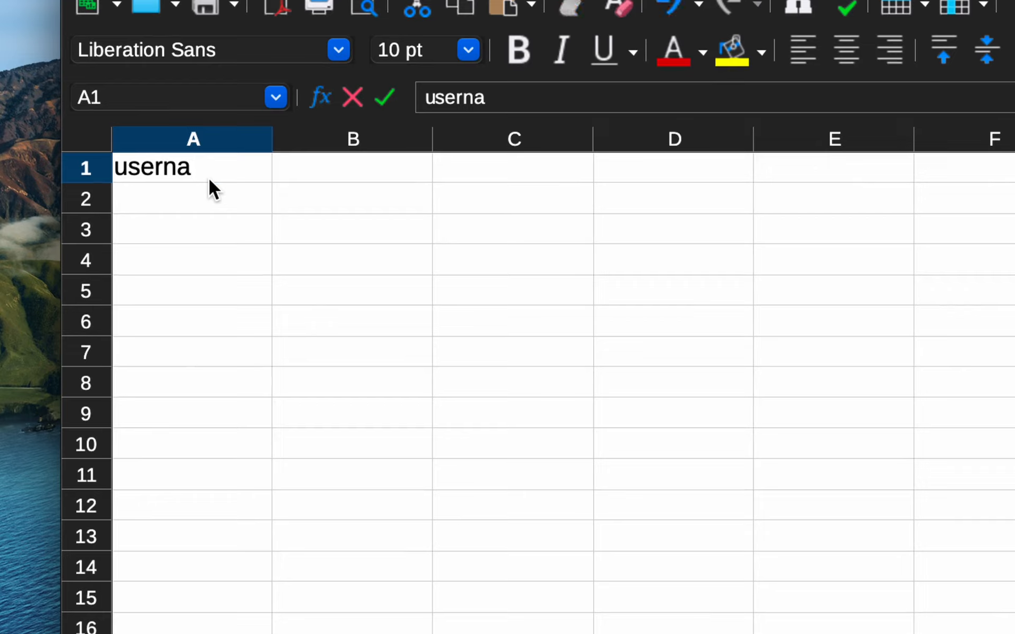
text(me)
key(Tab)
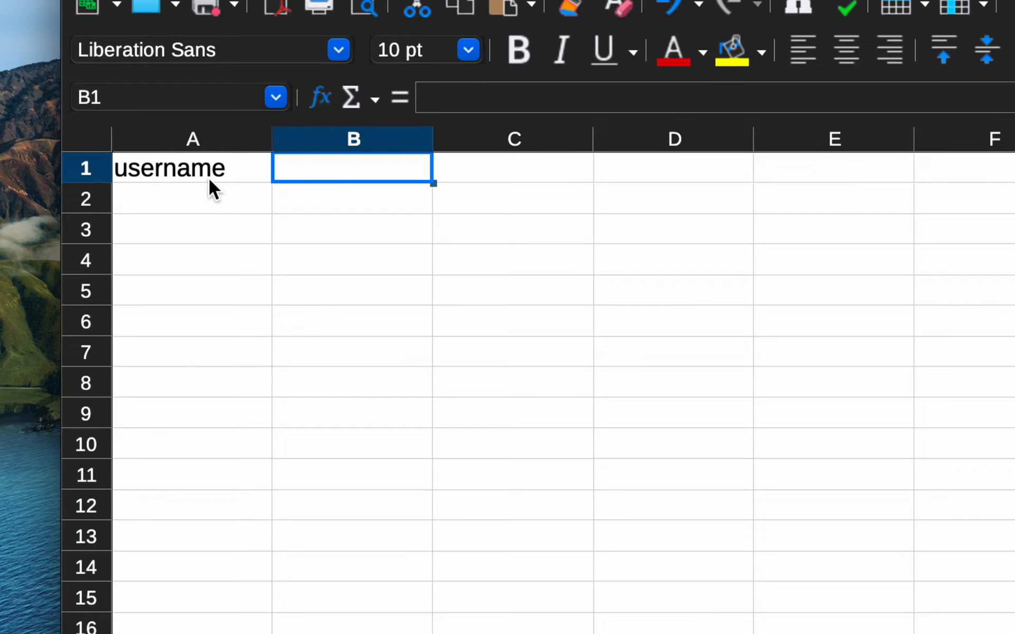
text(pas)
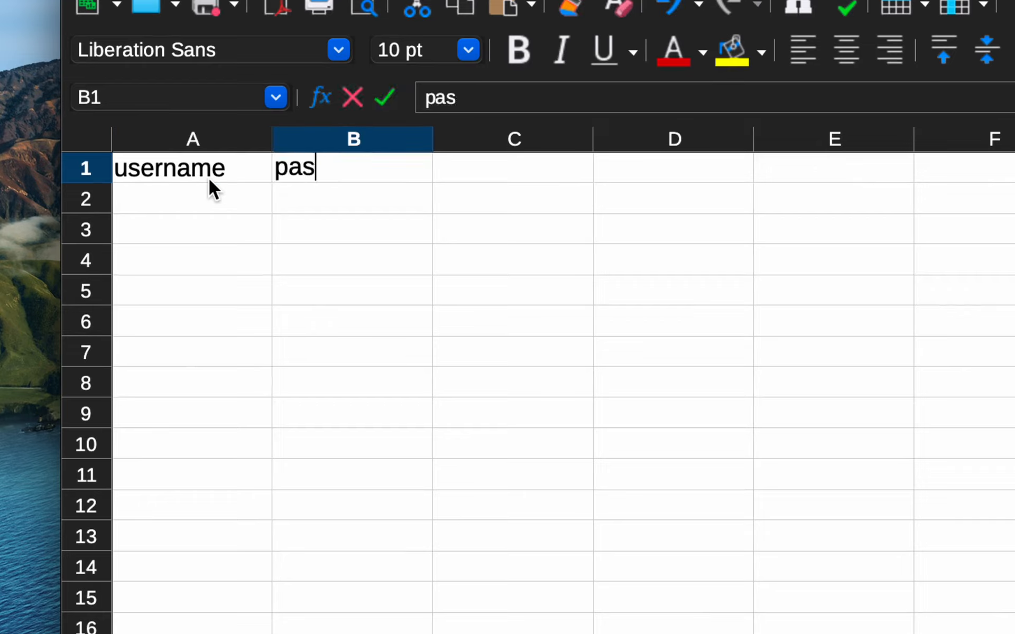
text(sword)
key(Return)
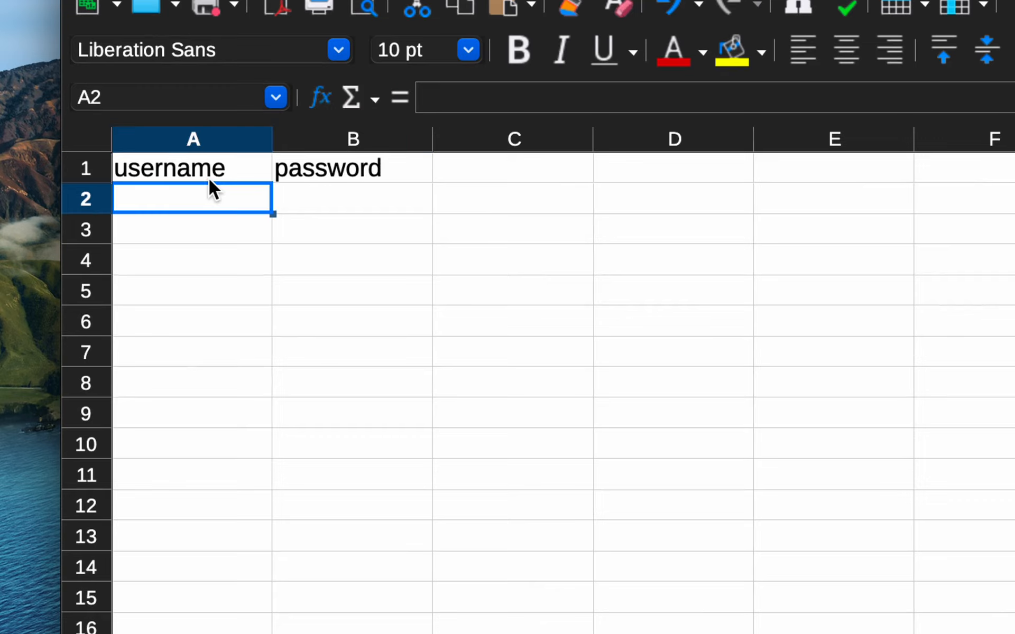
text(Admin)
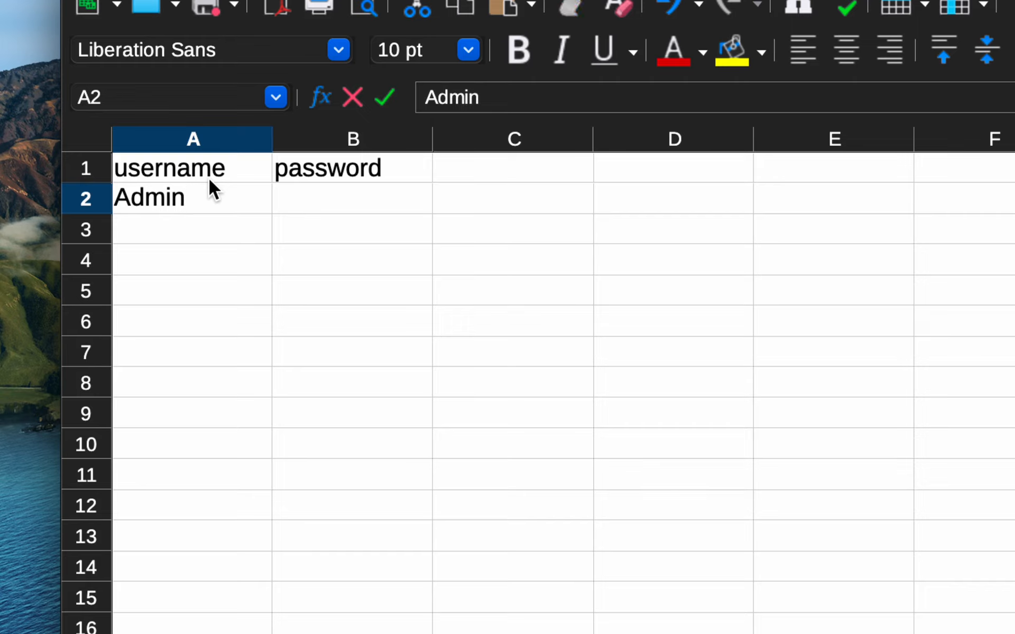
key(Tab)
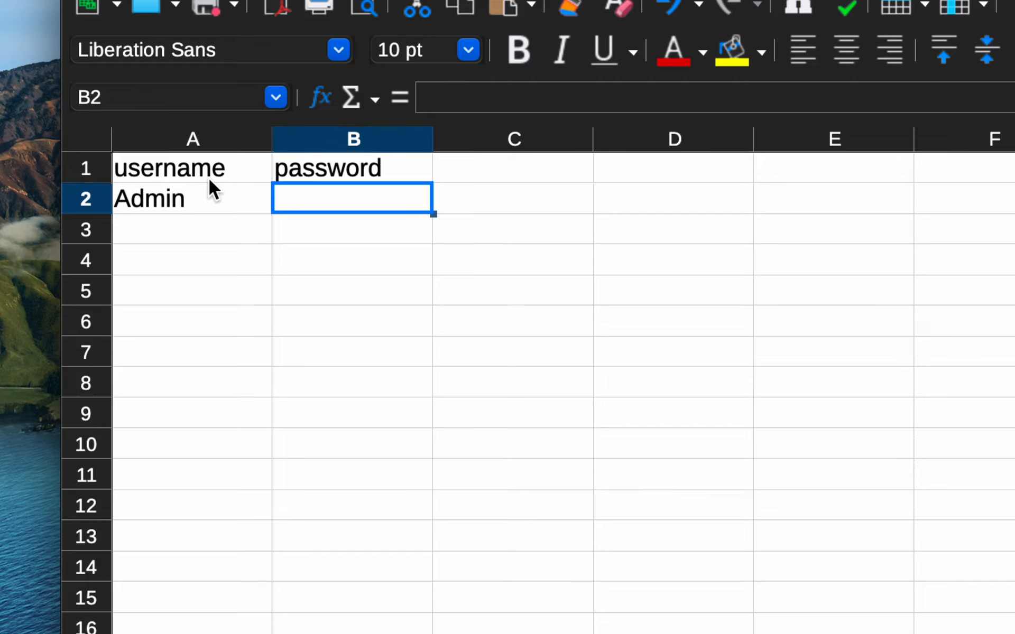
text(adm)
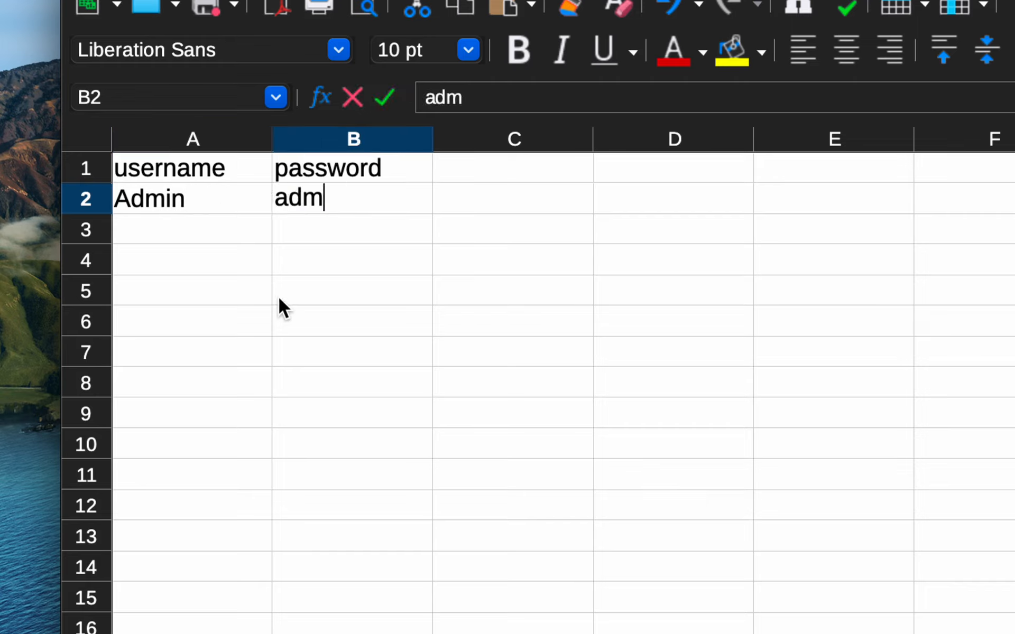
text(in123)
key(Return)
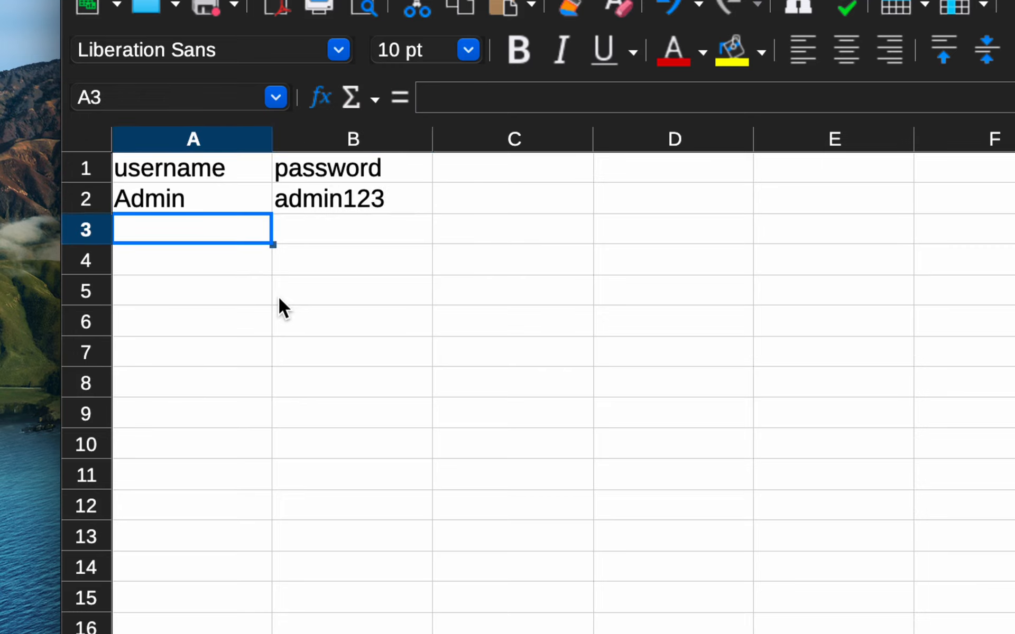
Add the second and third credential rows for User2 and User3 with their passwords.
text(User2)
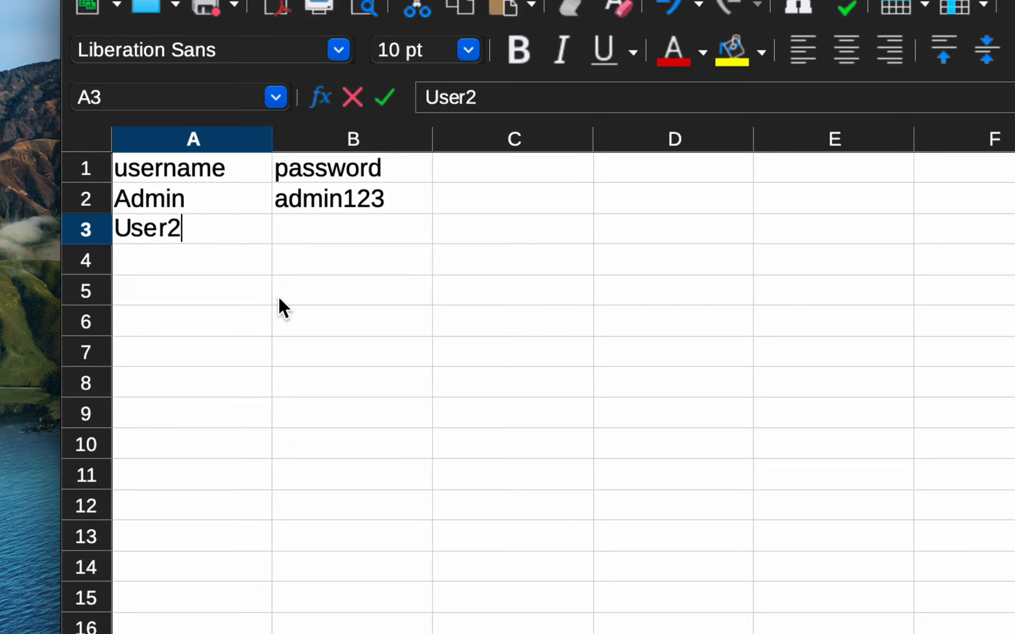
key(Tab)
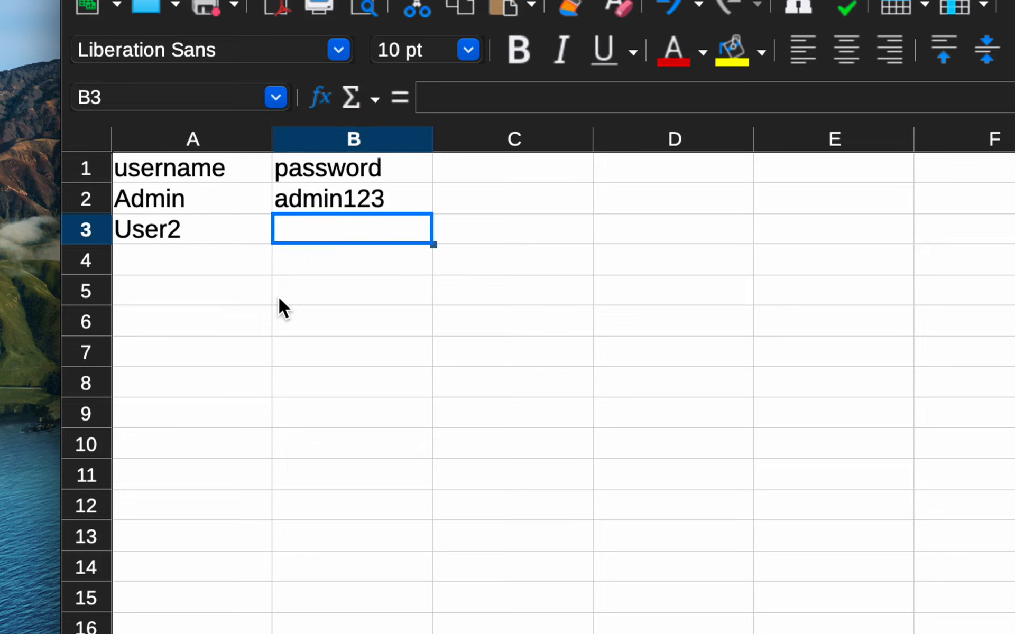
text(Pa)
key(BackSpace)
key(BackSpace)
key(BackSpace)
text(pass2)
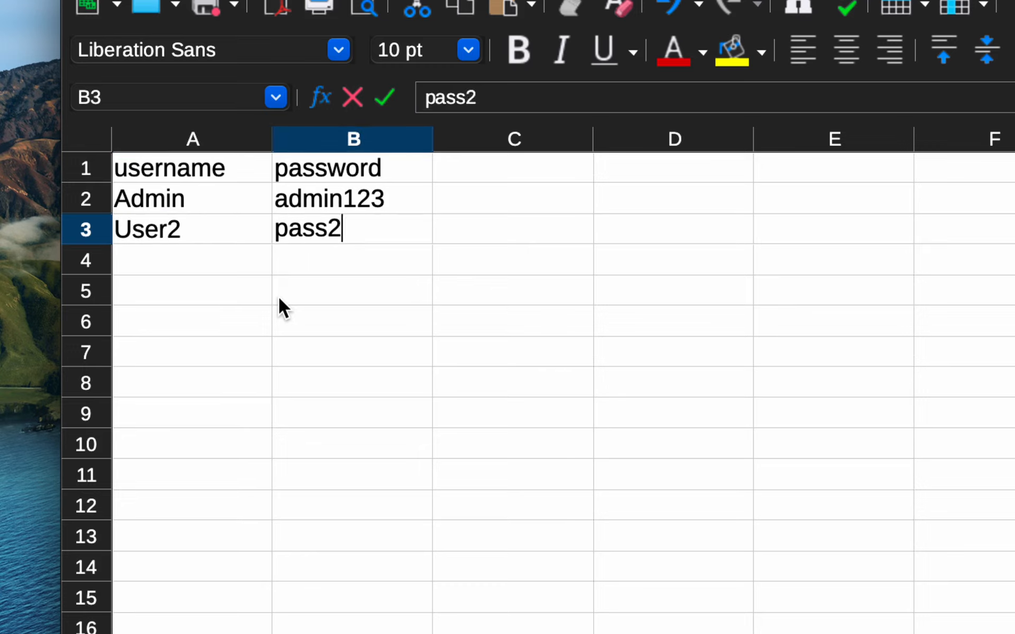
key(Return)
text(User3)
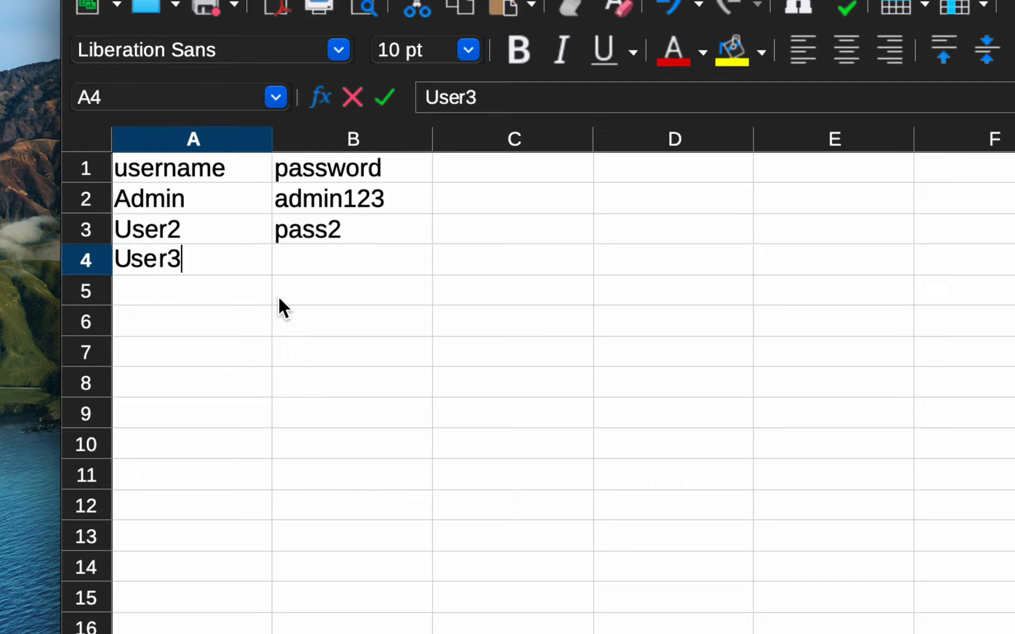
key(Tab)
text(pass3)
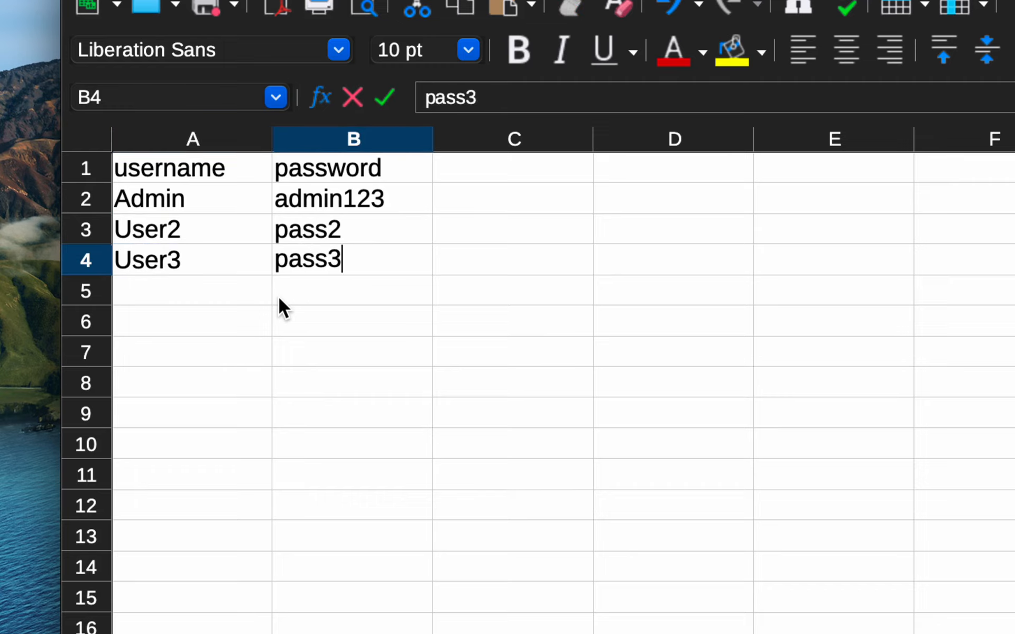
key(Return)
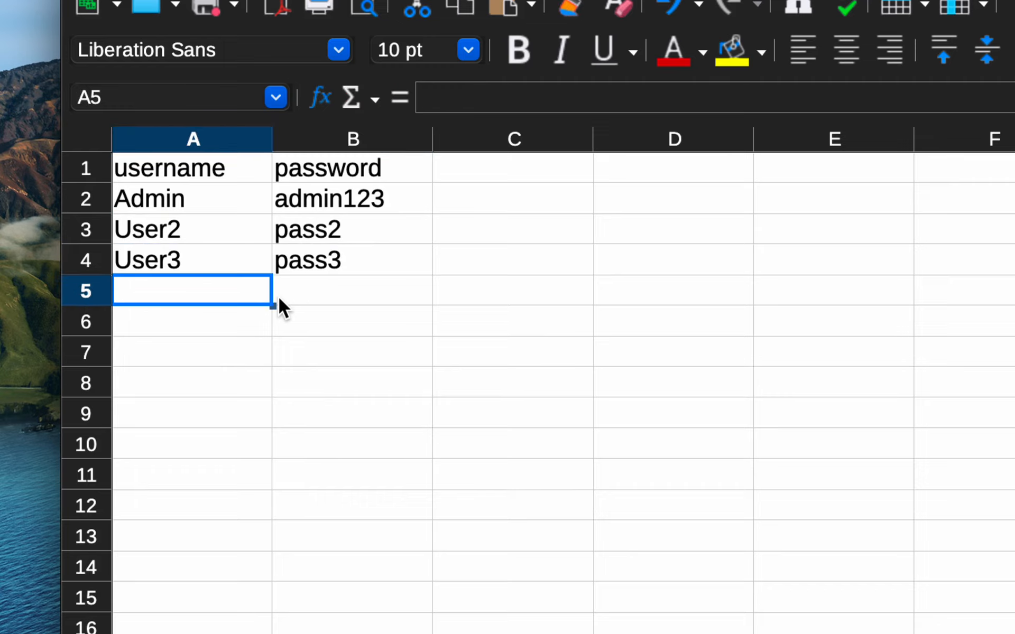
Make the username and password header cells bold, then close the sheet.
drag(252, 159, 310, 168)
key(super+b)
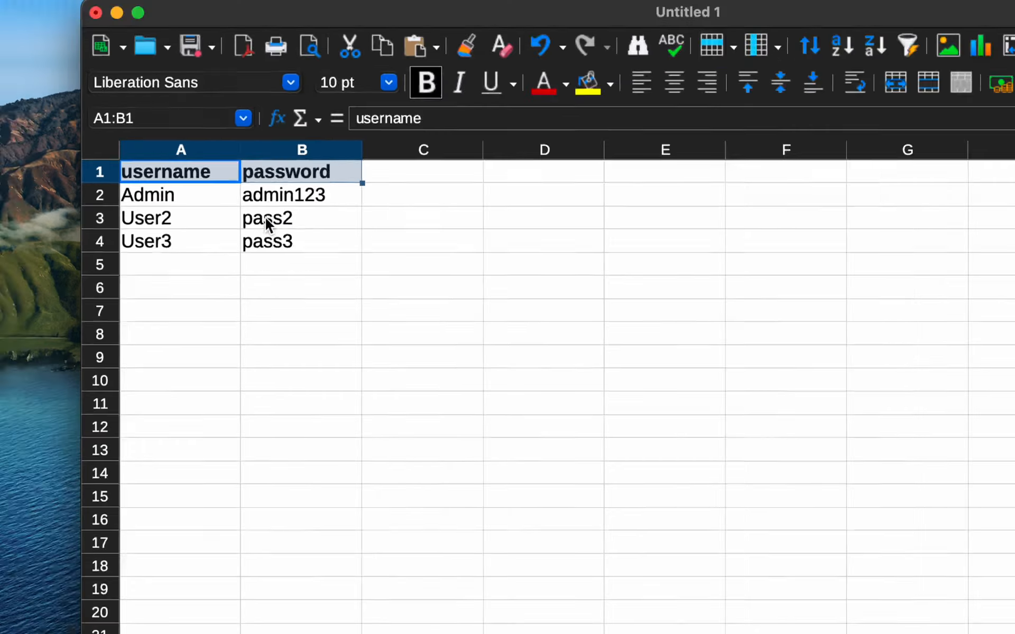
click(305, 228)
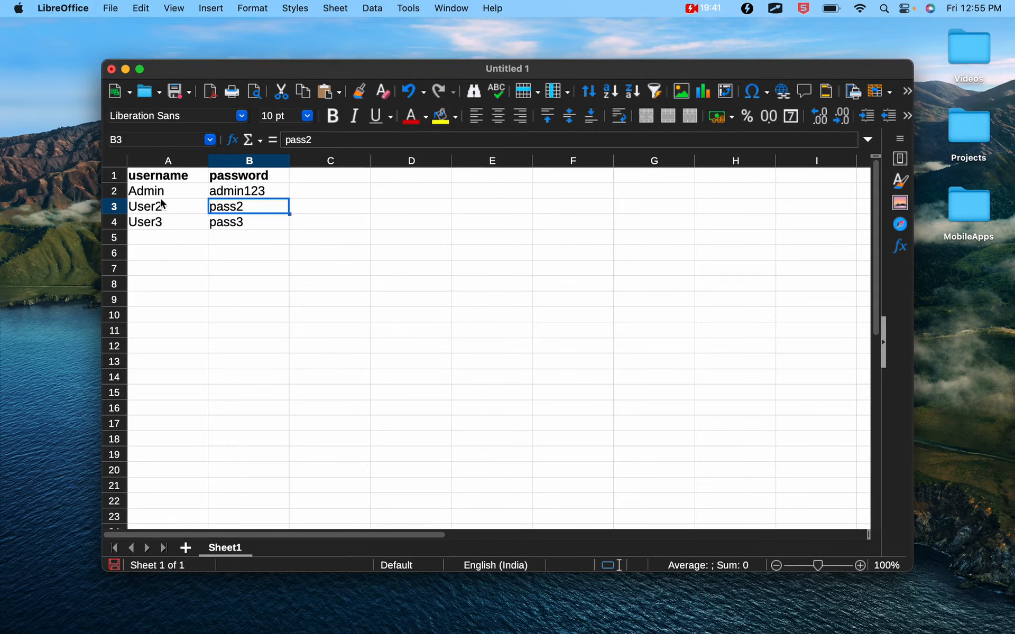
click(153, 177)
click(227, 179)
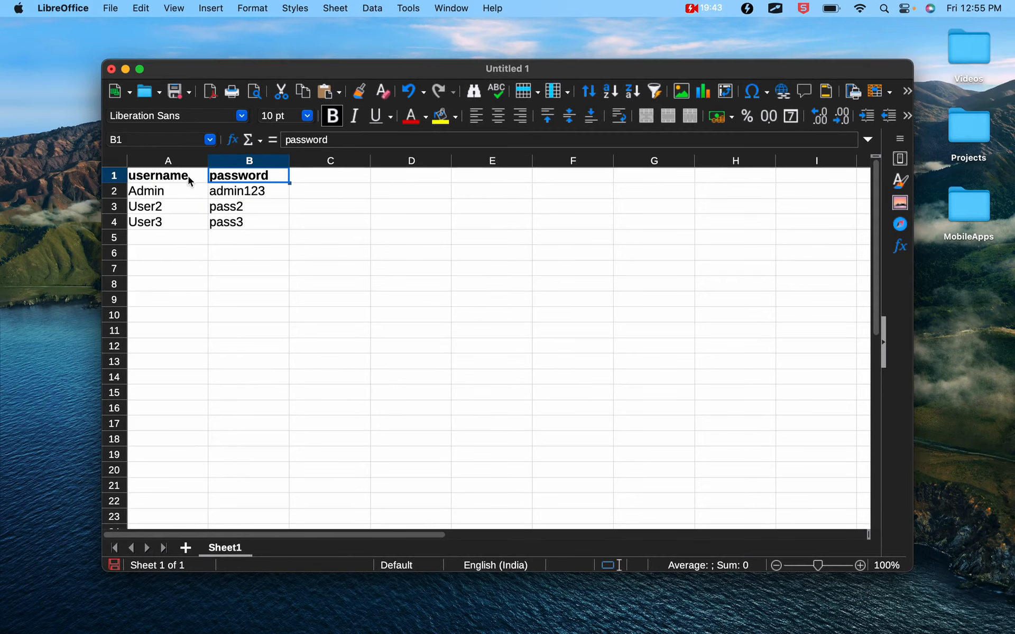
click(168, 180)
click(111, 69)
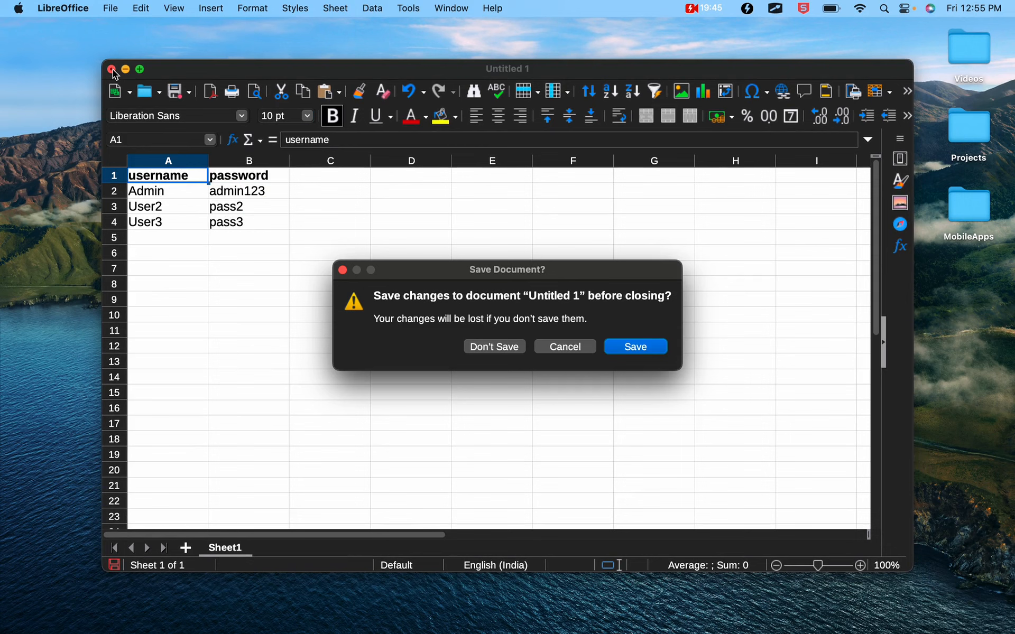
Save the sheet on the Desktop as TestData1.xlsx in Office Open XML format and close it.
click(645, 351)
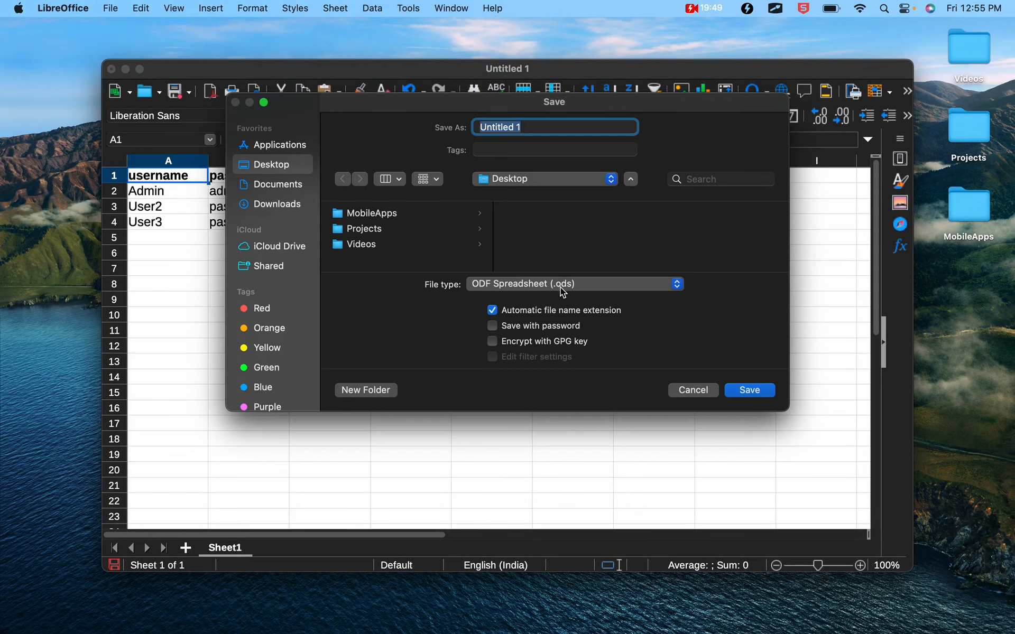
click(561, 290)
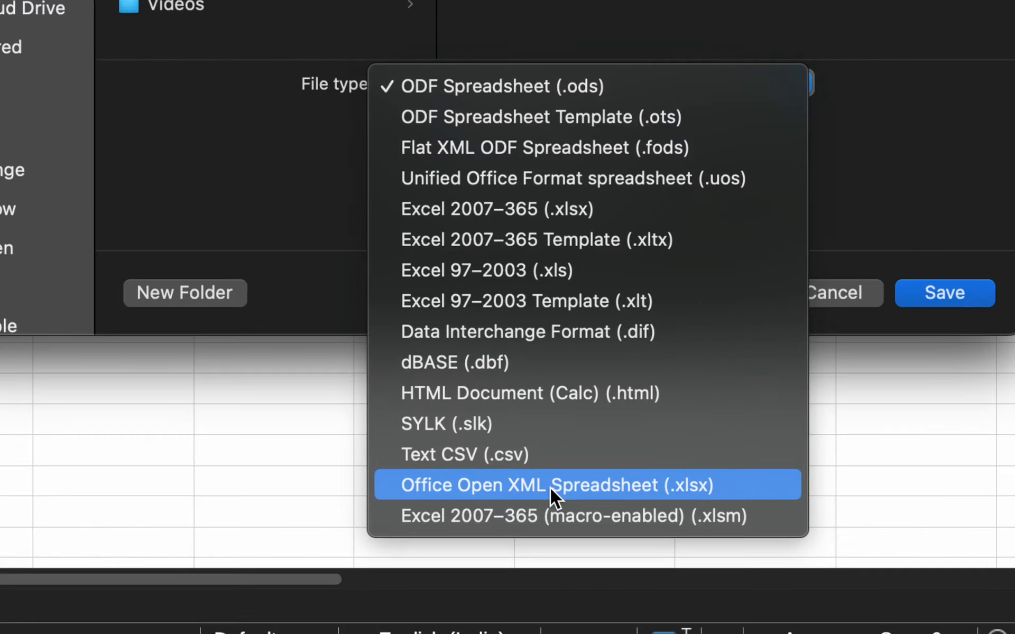
click(551, 489)
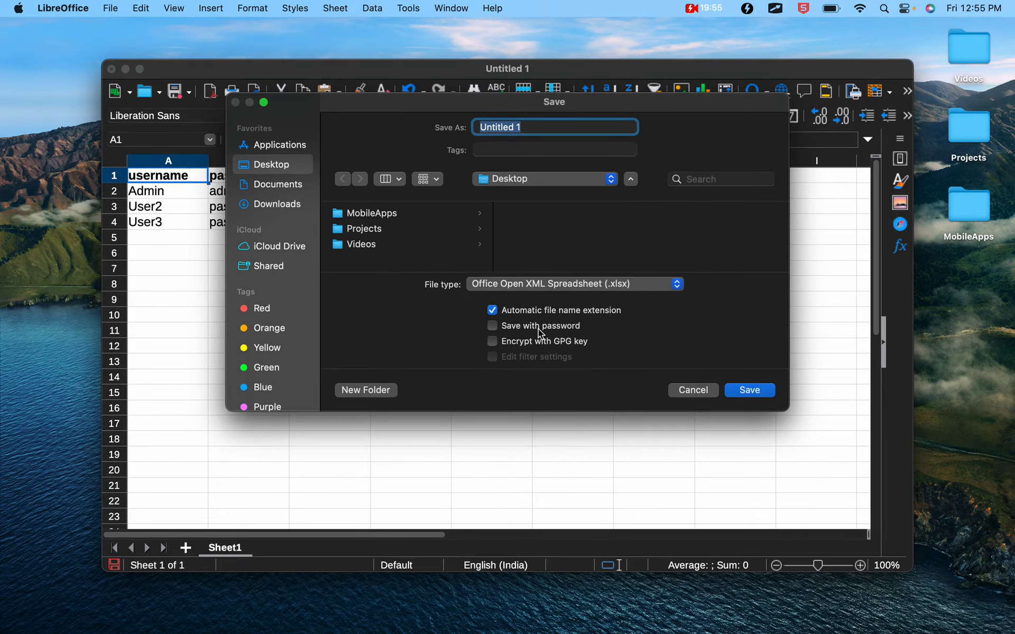
text(TestData1)
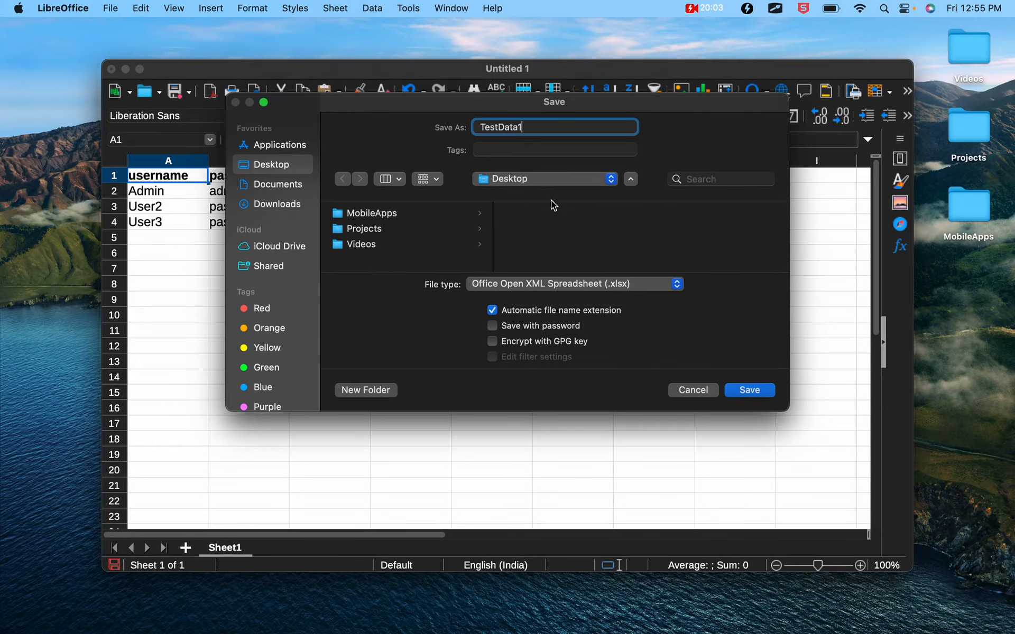
click(758, 390)
click(532, 374)
key(super+w)
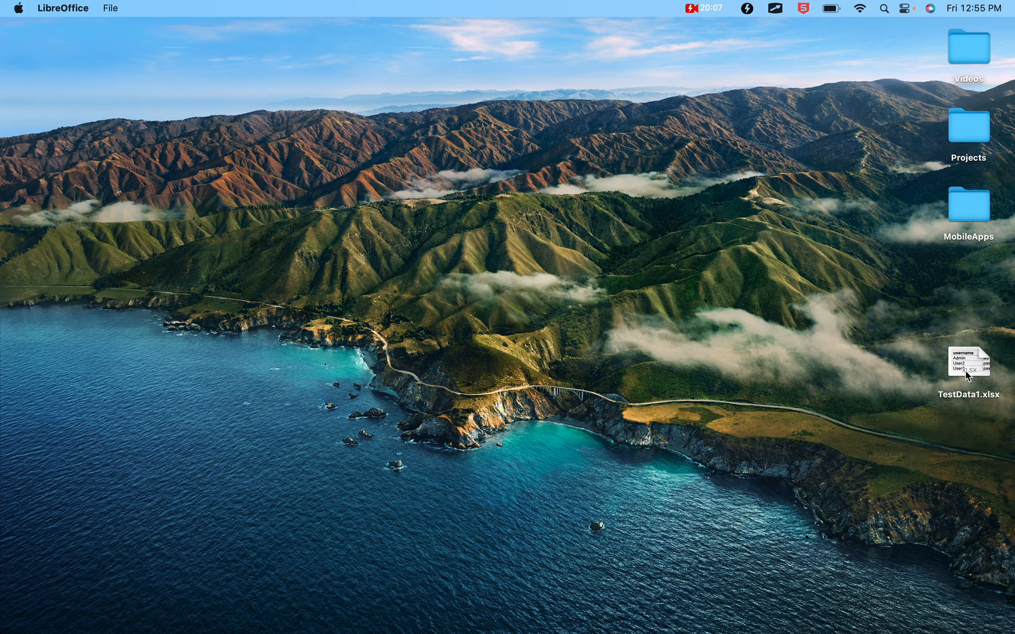
click(965, 373)
key(ctrl+Left)
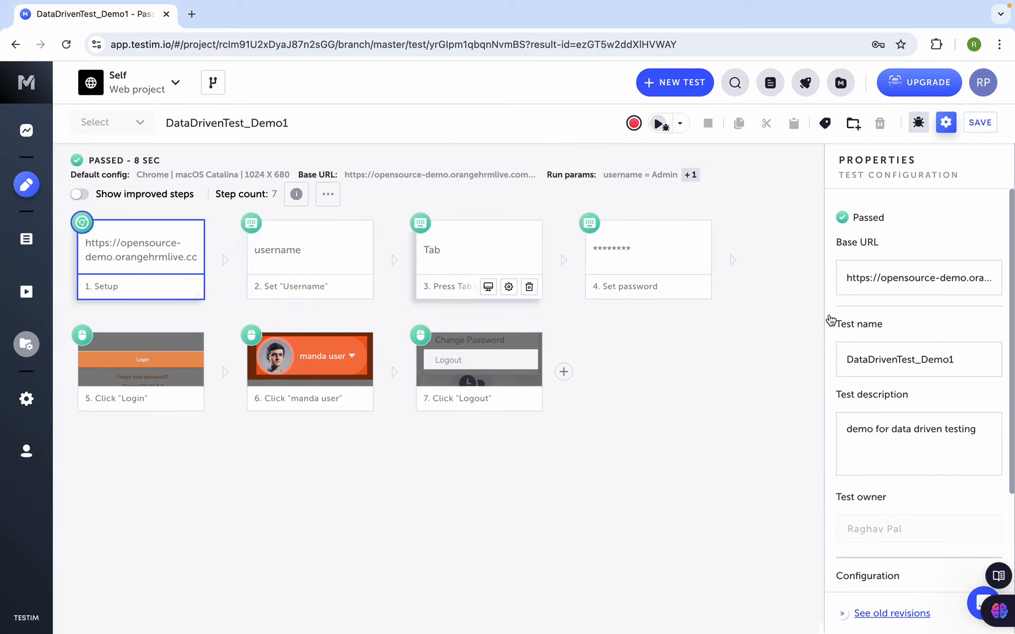
Scroll down the Setup step's Properties panel and open Test Data.
scroll(967, 456, down, 3)
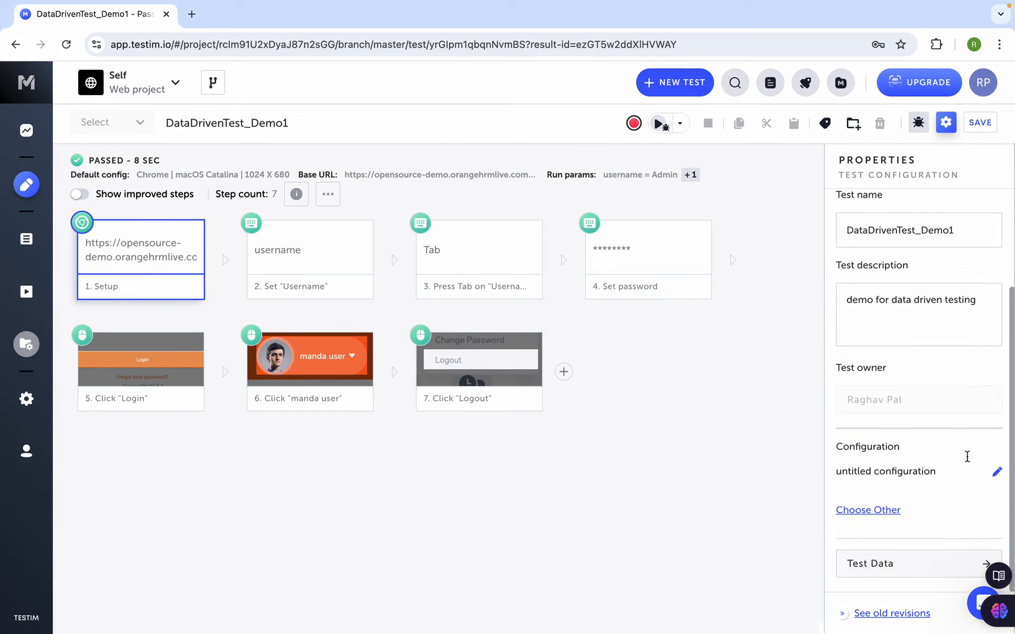
click(901, 561)
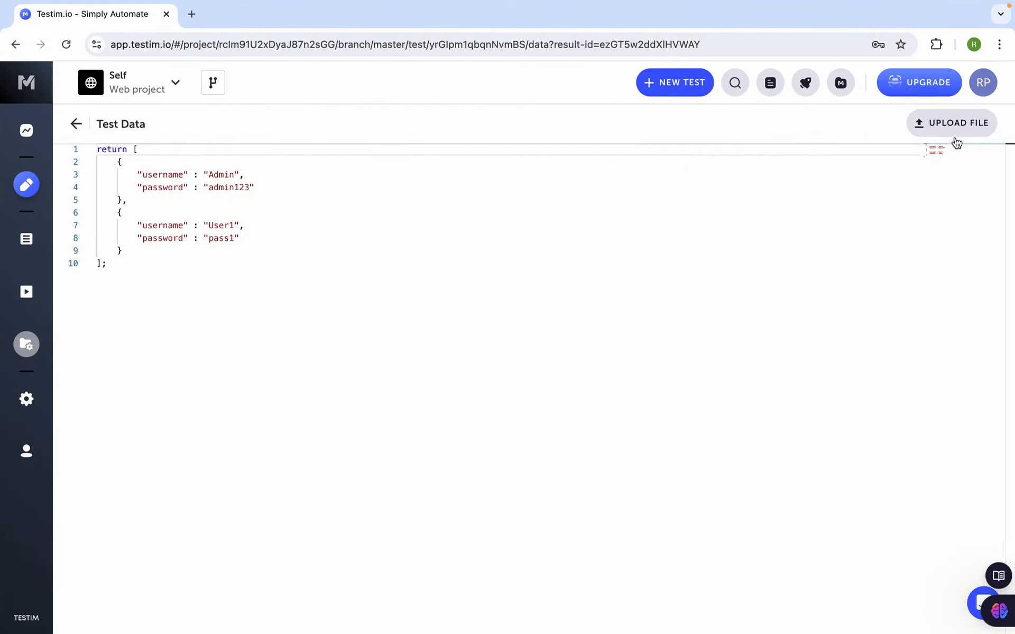
Replace the test data with TestData1.xlsx from the Desktop, then return to the test editor.
click(943, 123)
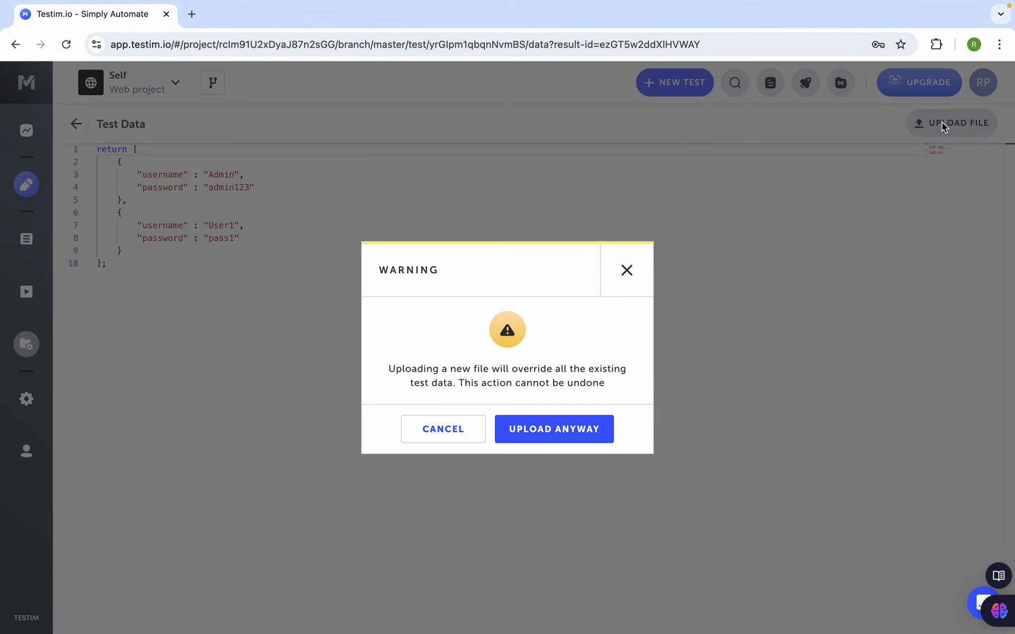
click(532, 432)
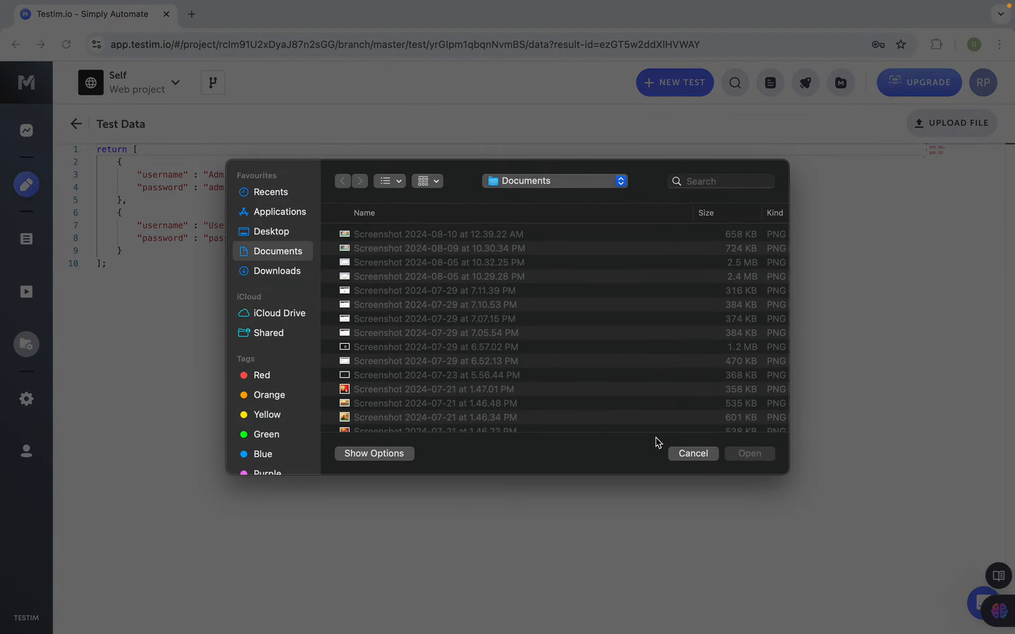
click(684, 459)
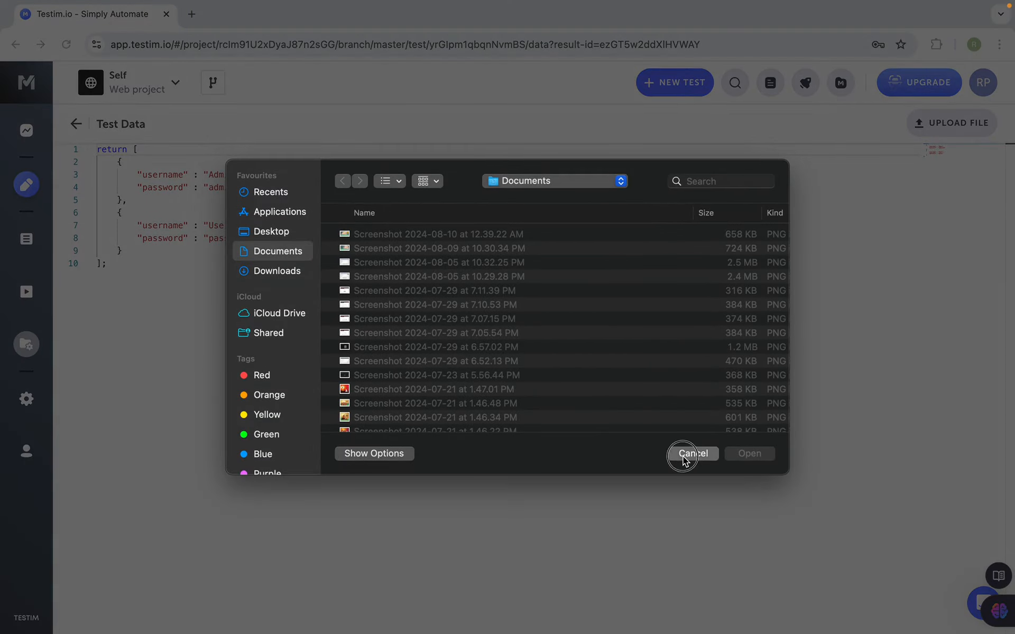
click(939, 123)
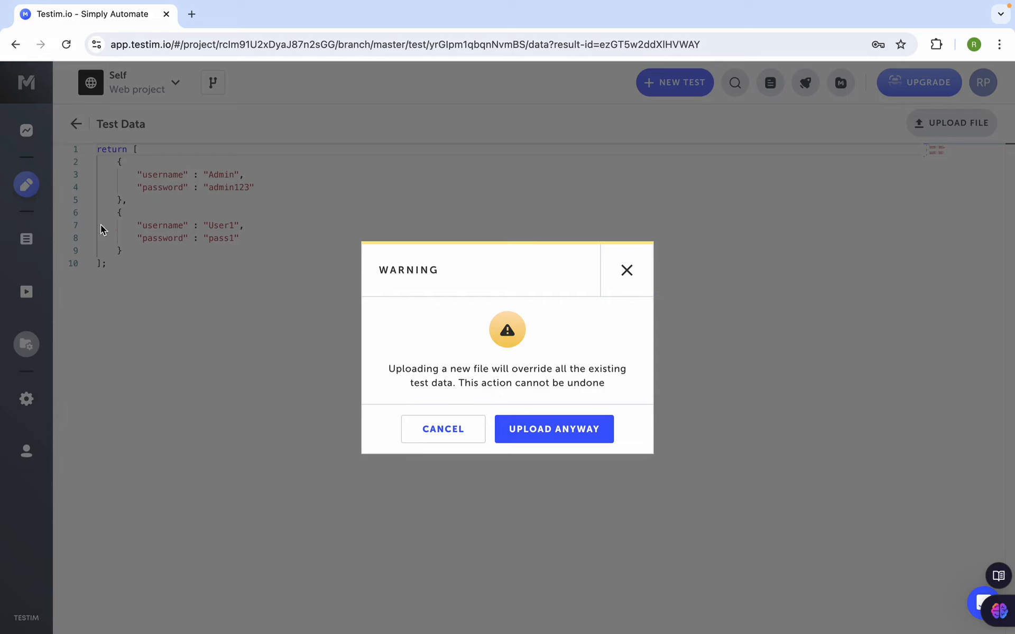
click(560, 430)
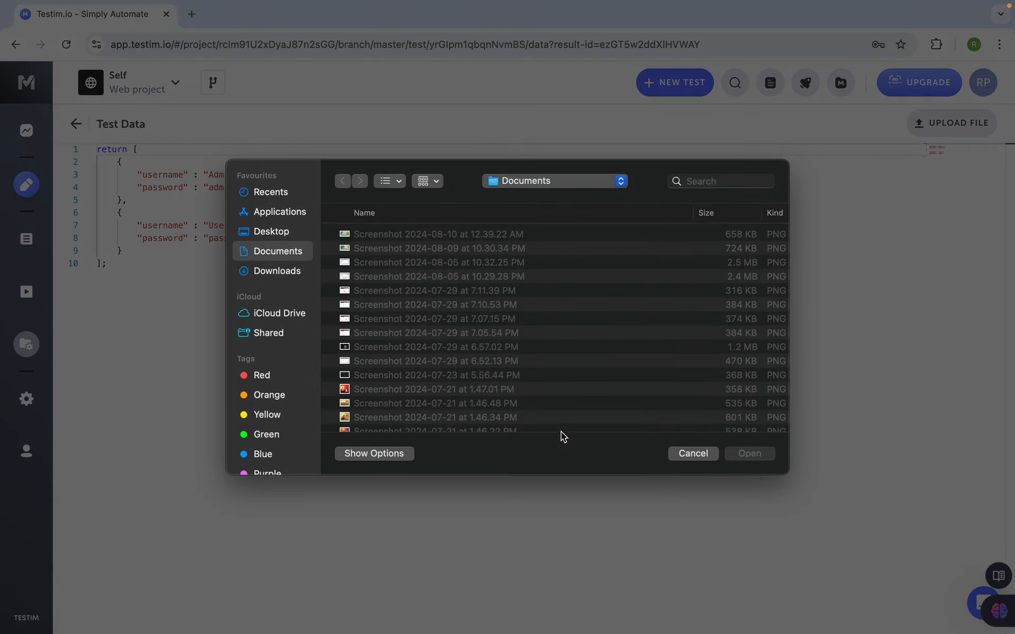
click(274, 233)
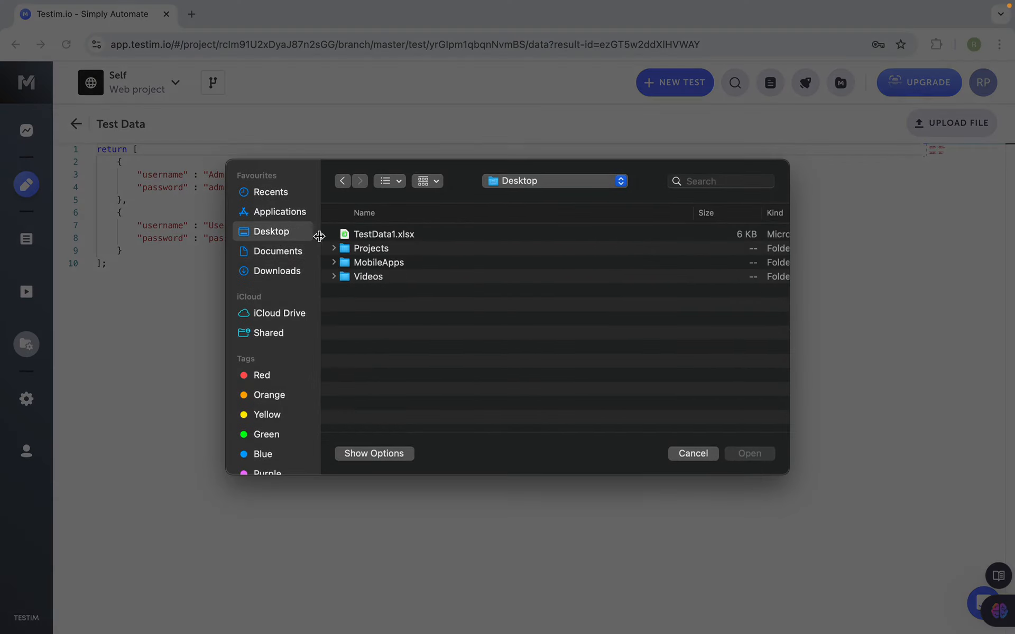
click(390, 237)
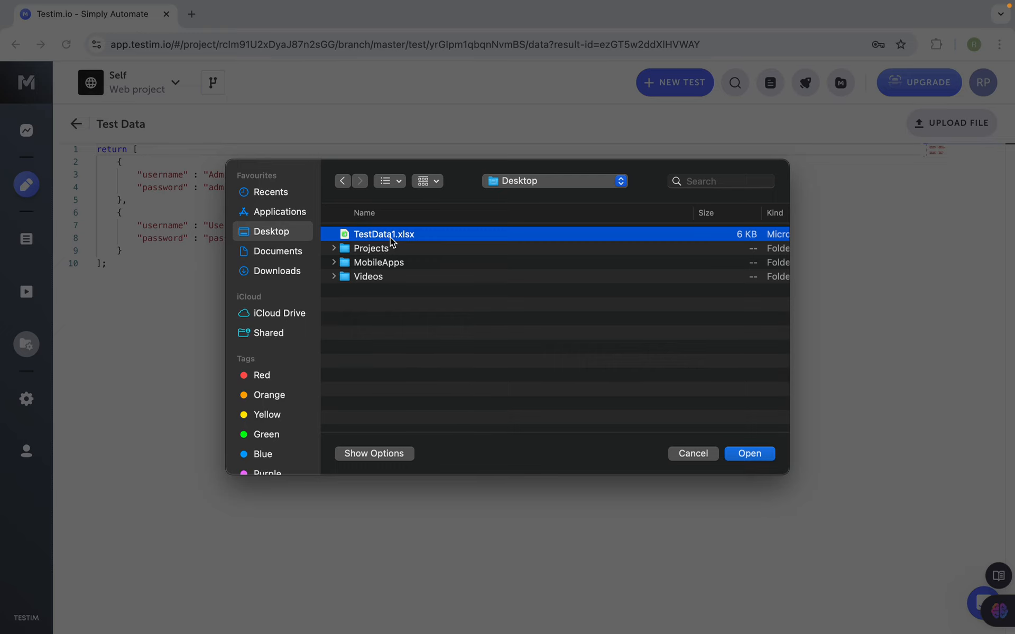
click(750, 453)
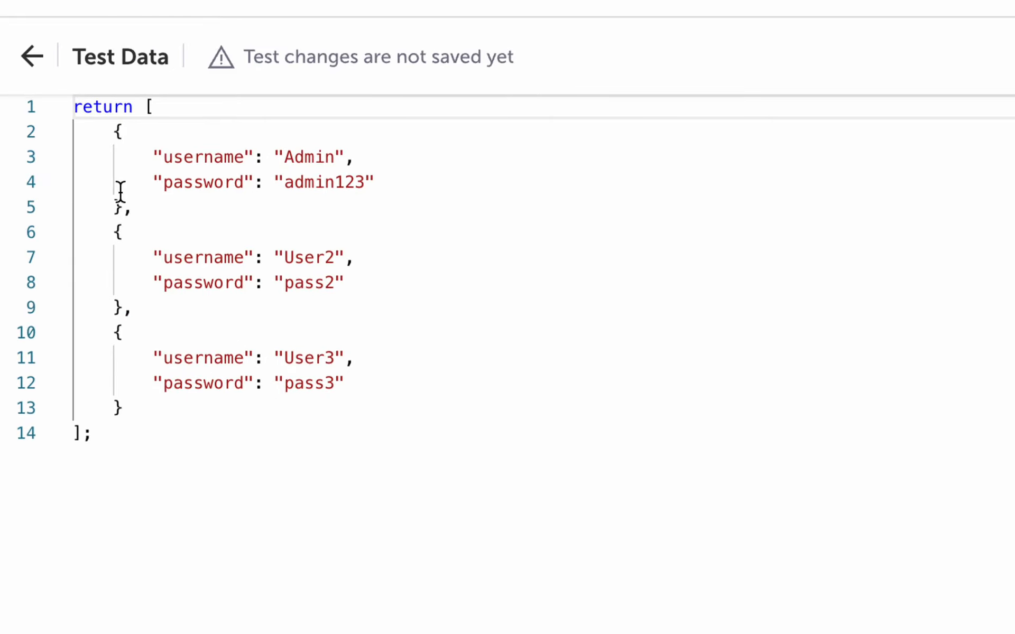
click(32, 56)
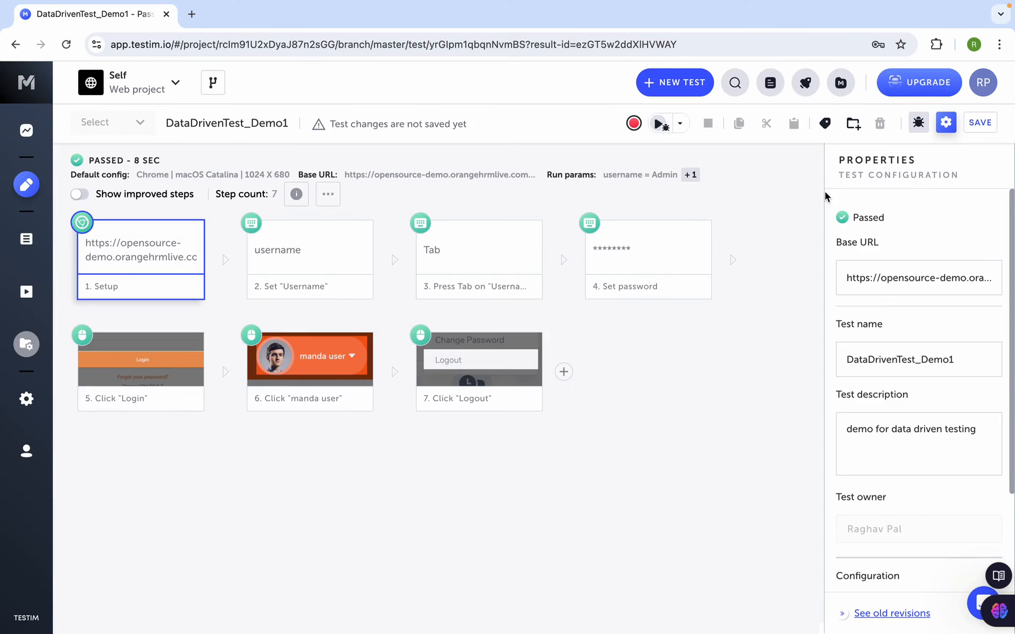
Save DataDrivenTest_Demo1 and run the TestSuite_DataDrivenDemo suite locally.
click(979, 122)
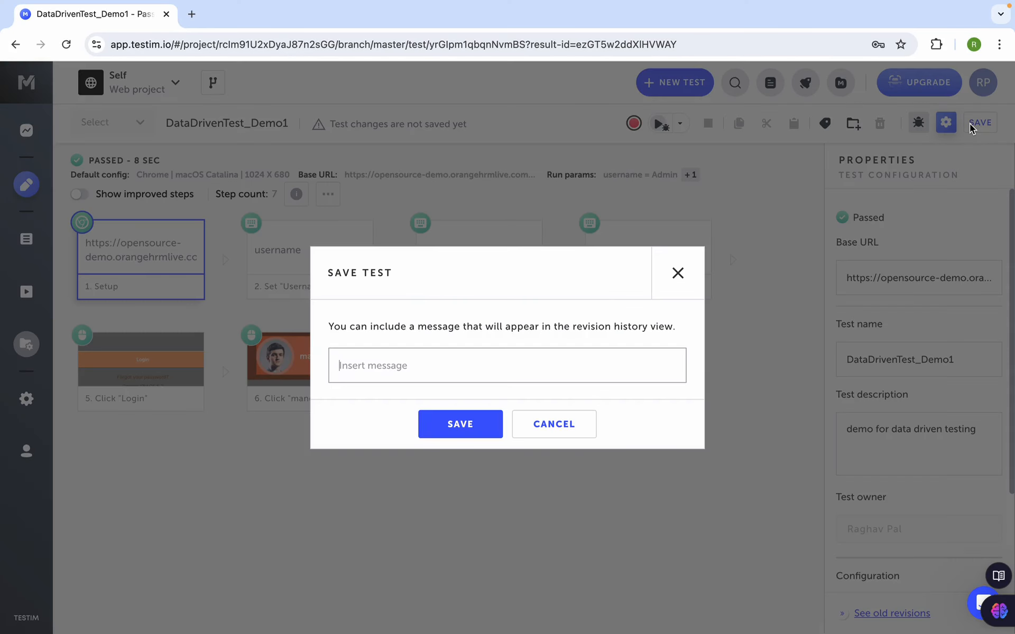
click(469, 424)
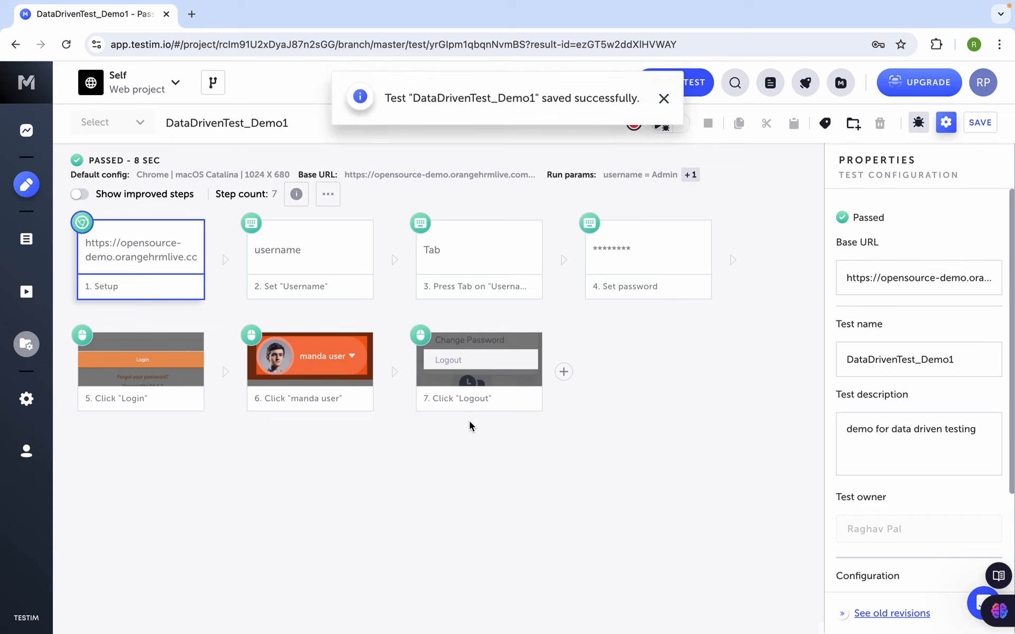
click(24, 237)
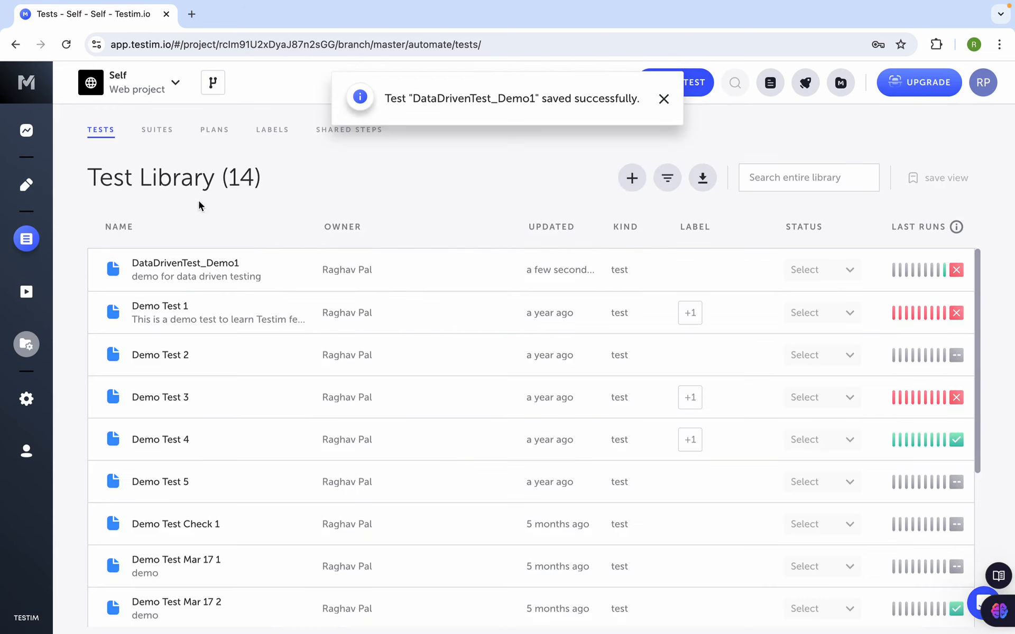
click(157, 130)
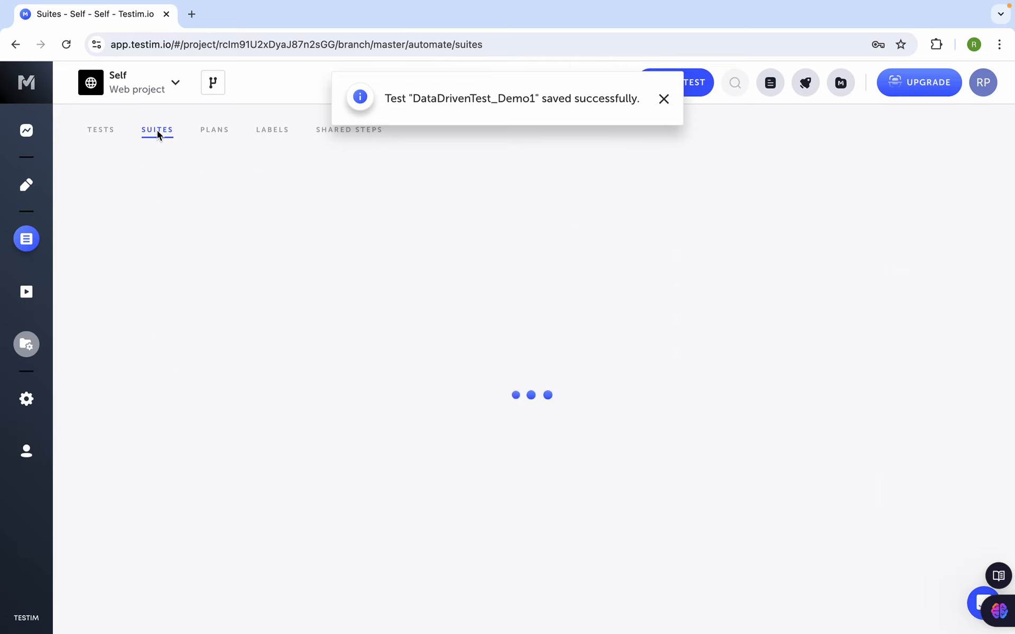
click(199, 310)
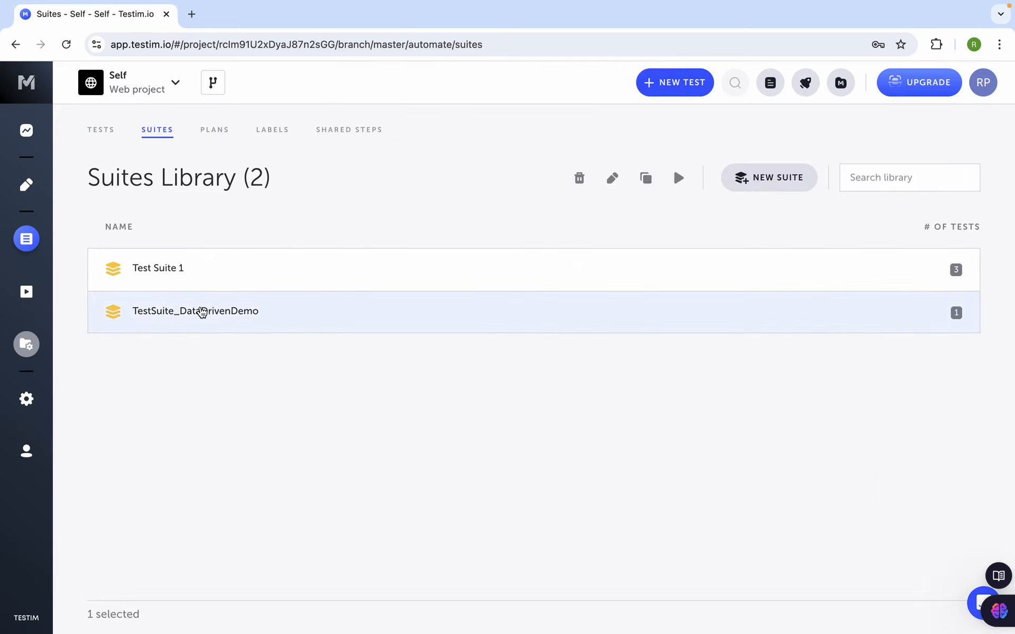
click(679, 177)
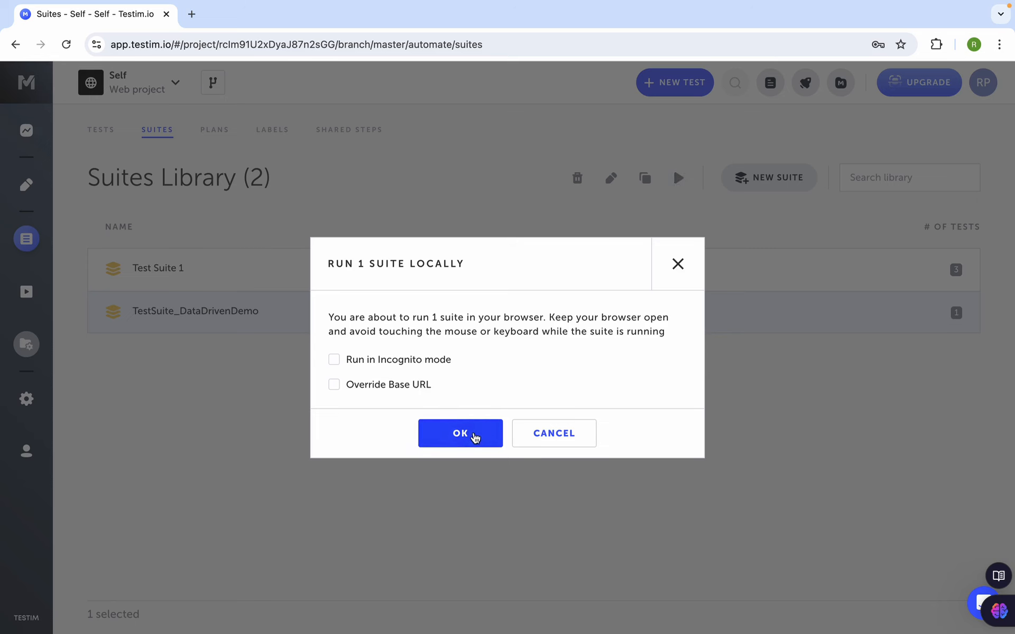
click(472, 434)
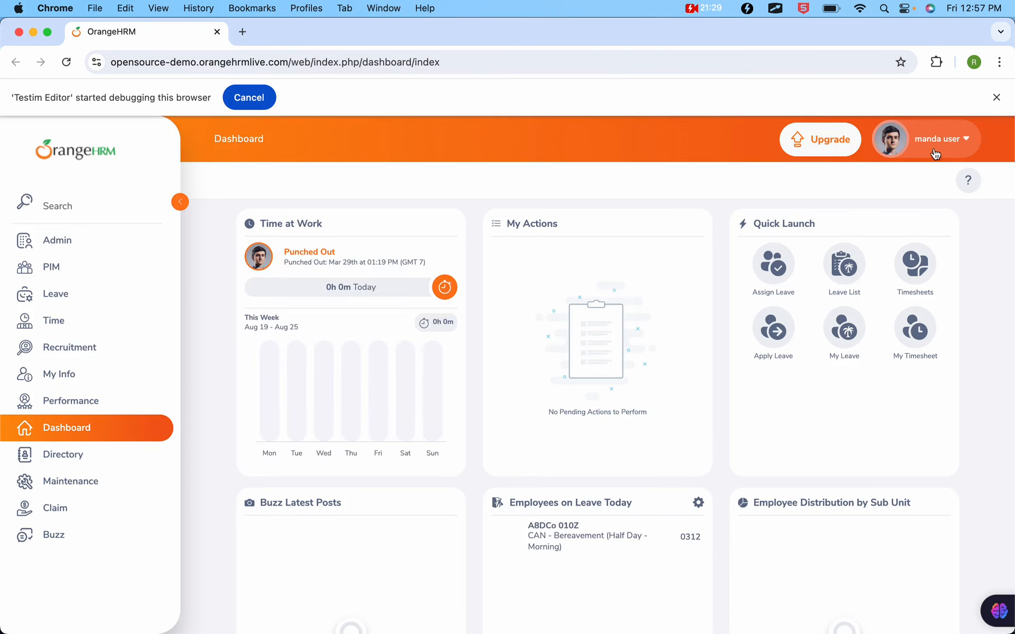
Log out of the OrangeHRM demo site from the user's account menu.
click(935, 140)
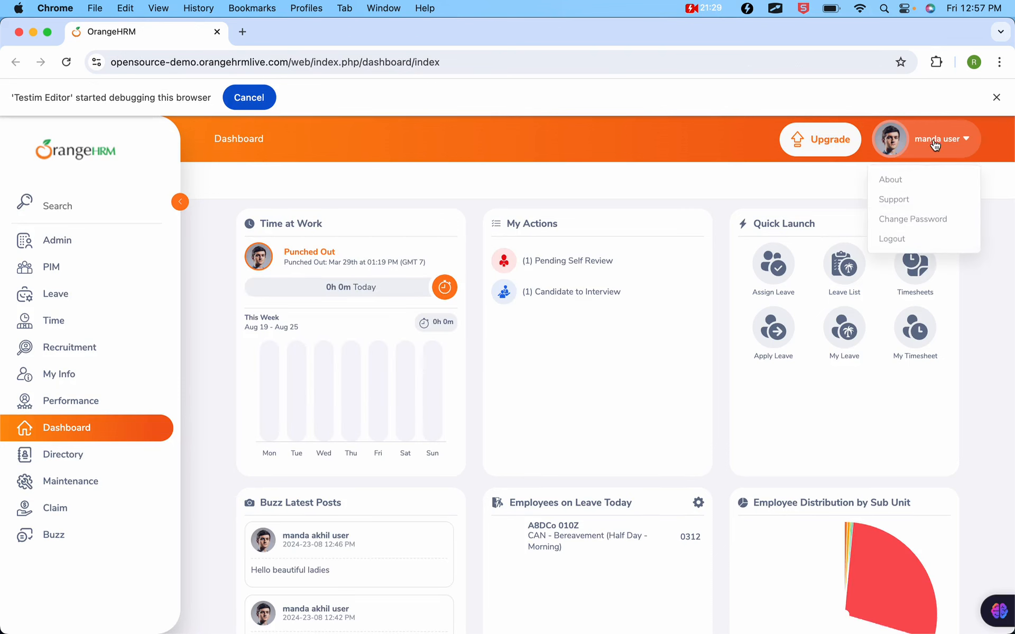
click(913, 237)
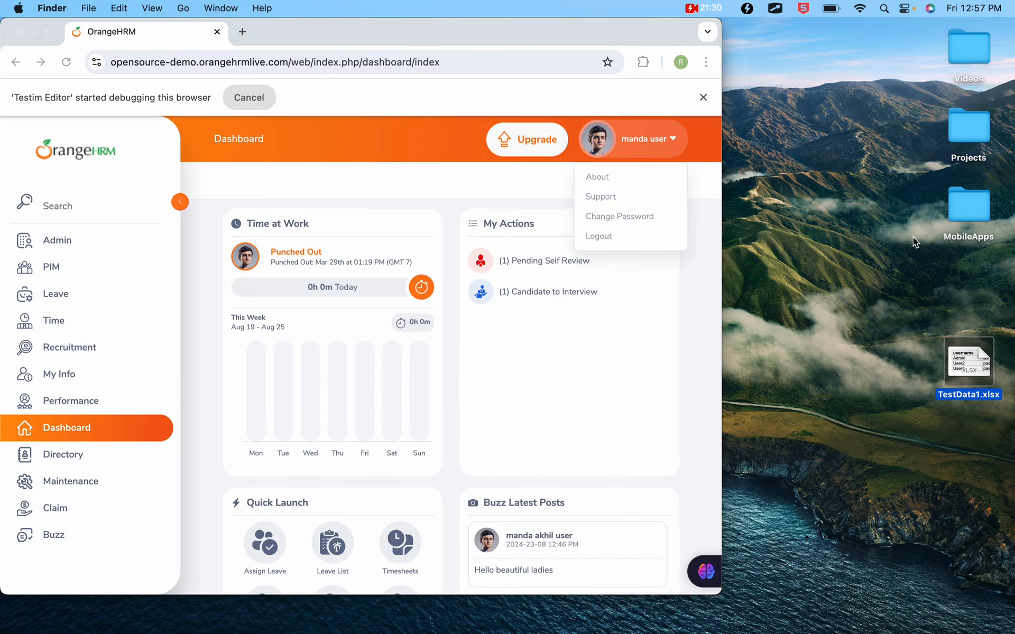
click(601, 237)
click(602, 237)
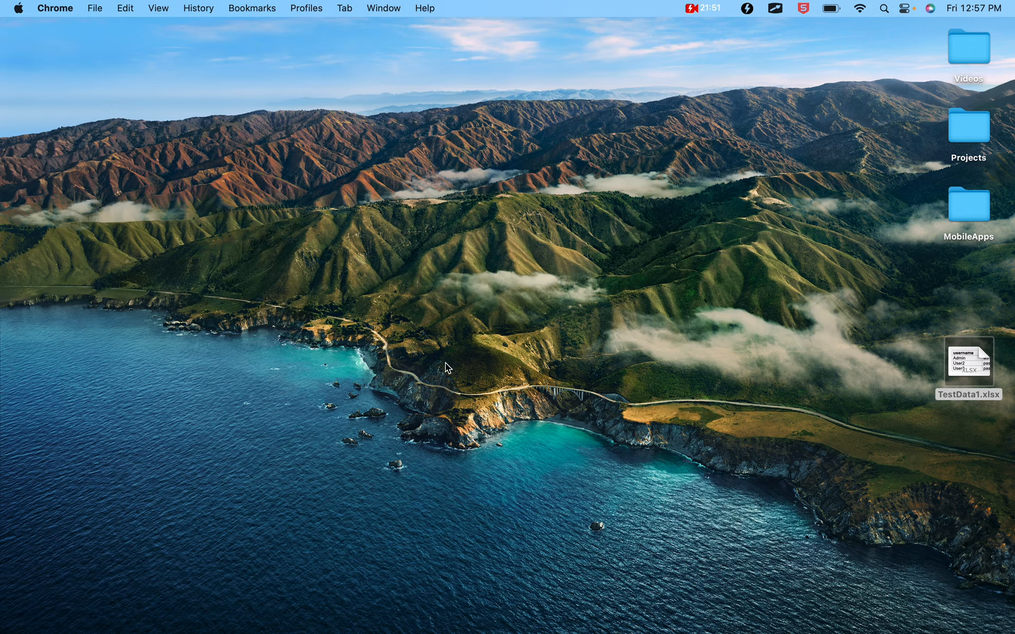
key(ctrl+Left)
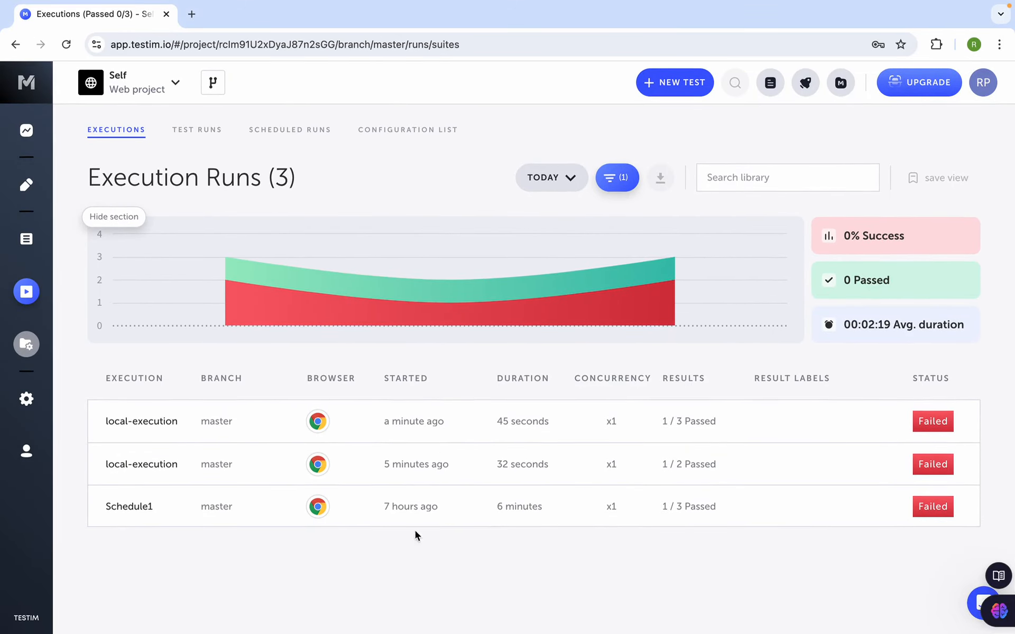
Open the latest local-execution run and check the info of each DataDrivenTest_Demo1 iteration.
click(426, 431)
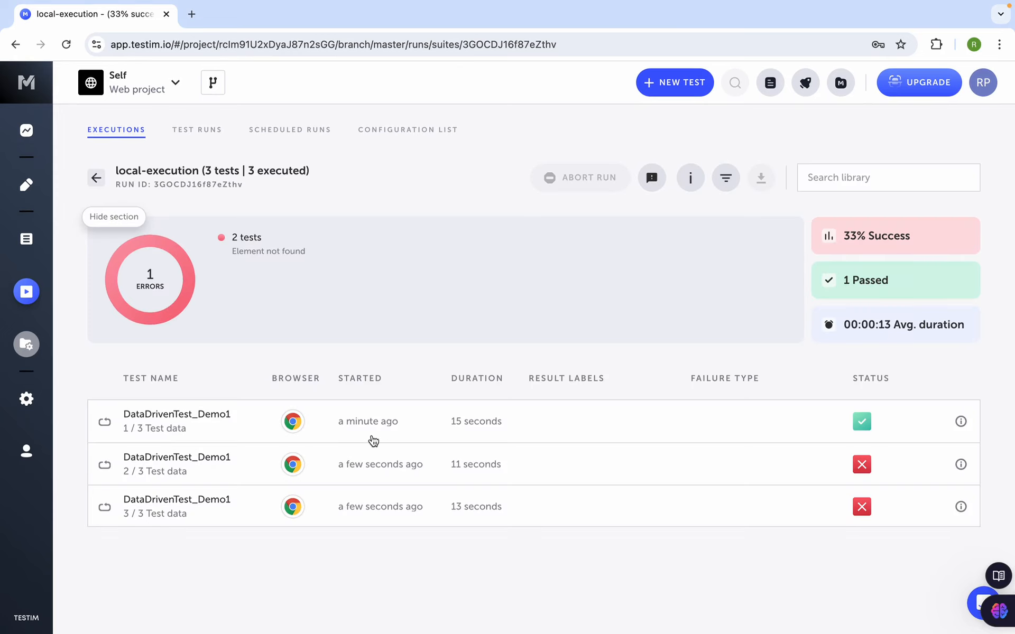
mouse_move(960, 422)
mouse_move(1014, 555)
mouse_move(965, 511)
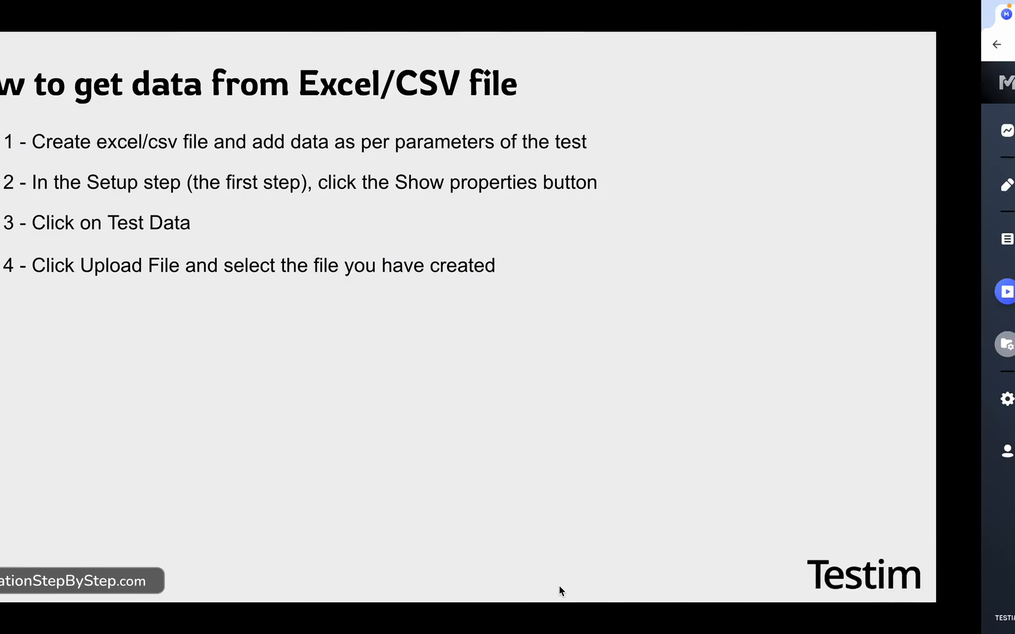
Advance the Excel/CSV data steps slide through Step 6.
click(522, 502)
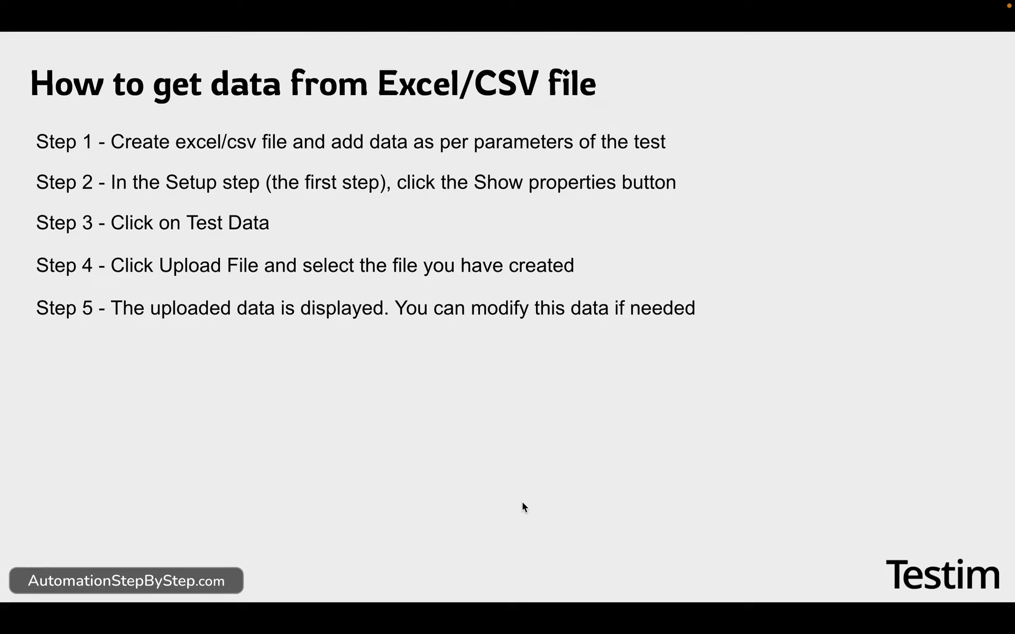
key(Right)
key(Right)
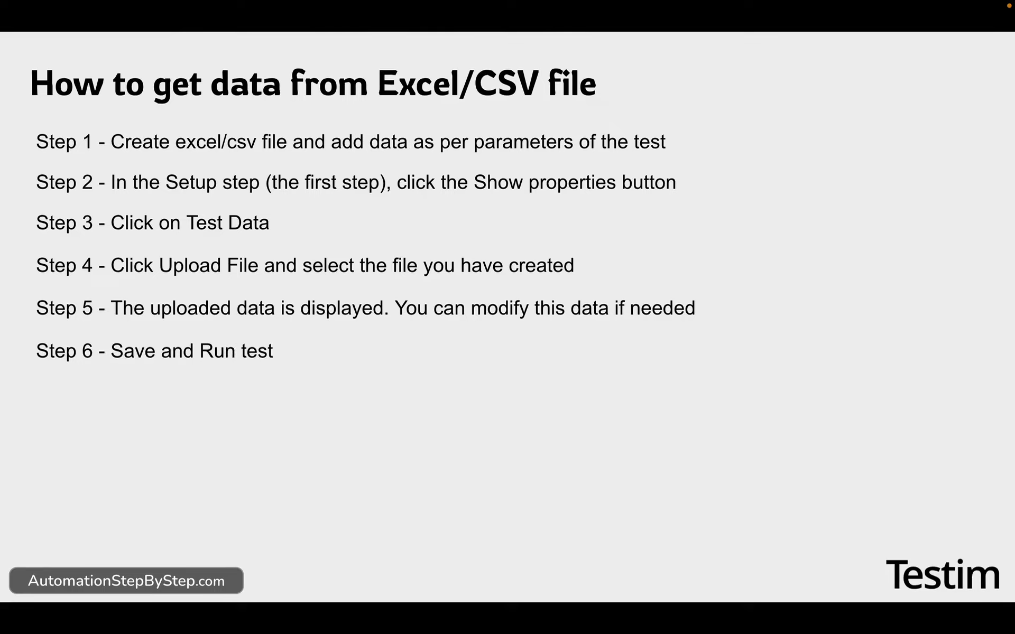
key(Left)
key(ctrl+Right)
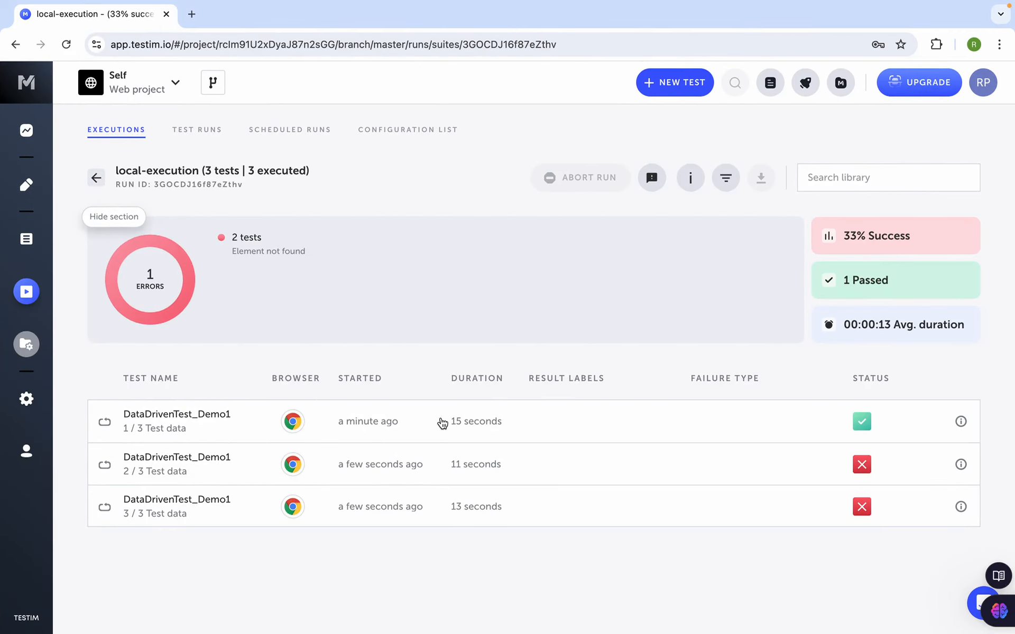
Open DataDrivenTest_Demo1's Test Data code and select all three username/password sets.
click(26, 185)
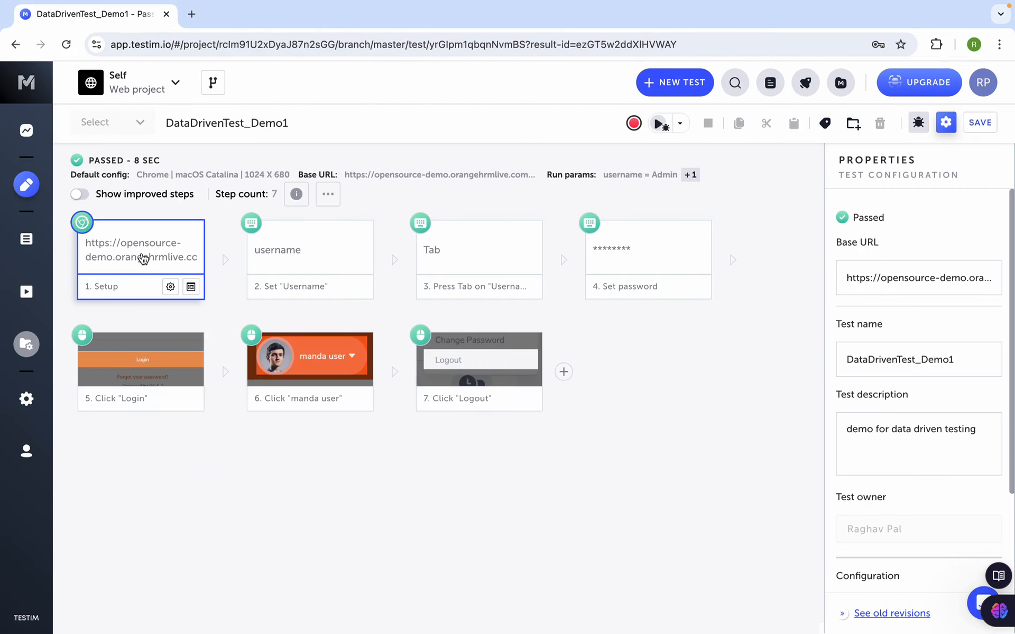
scroll(929, 498, down, 3)
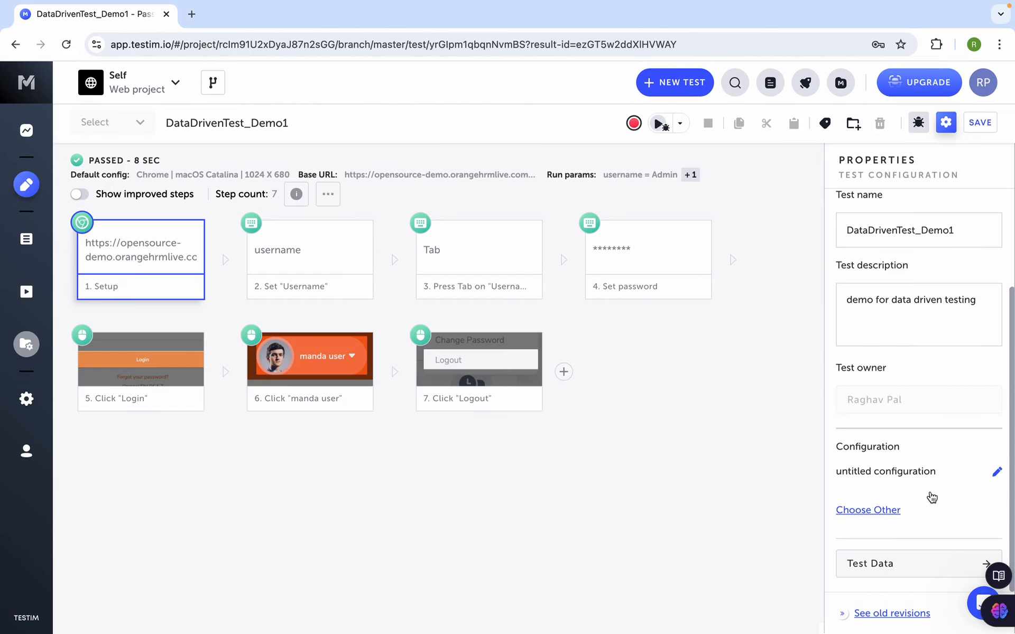
click(891, 562)
double_click(158, 226)
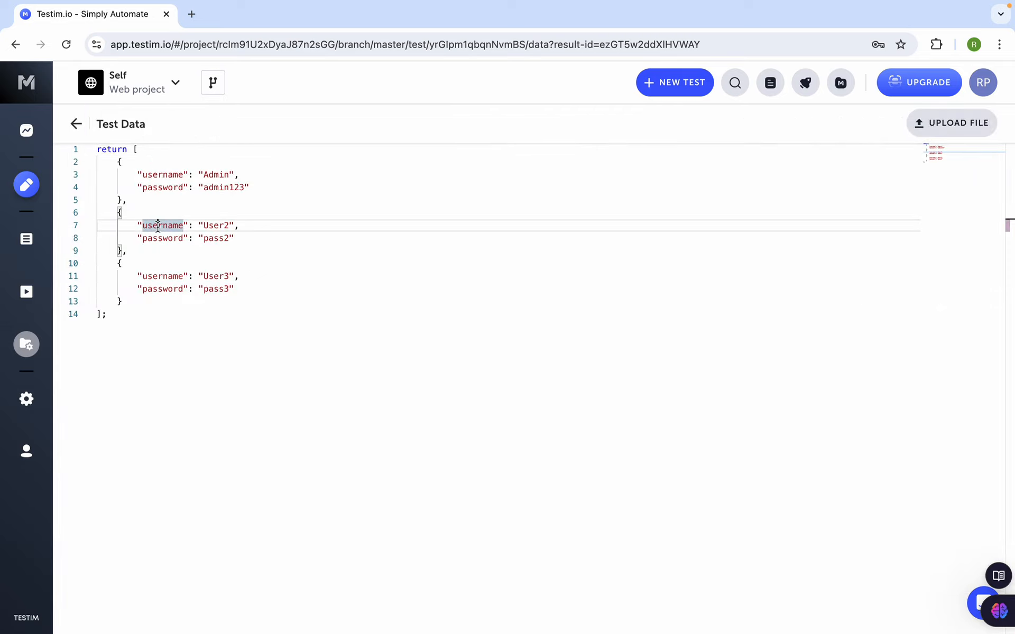
key(ctrl+a)
key(super+c)
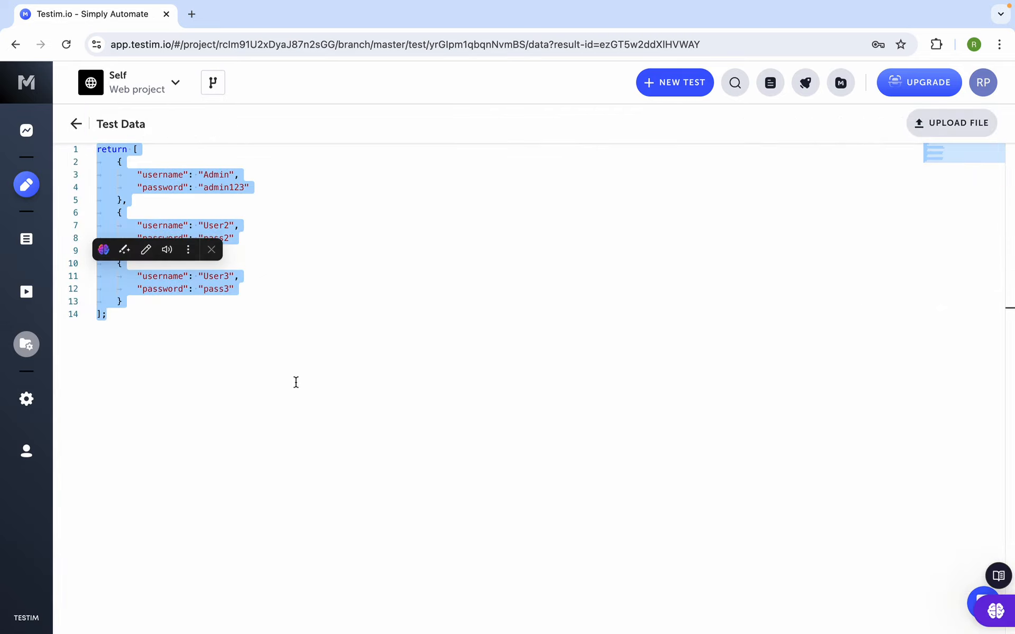
Search Google for 'javascript to json converter'.
click(296, 382)
key(ctrl+Right)
key(ctrl+Right)
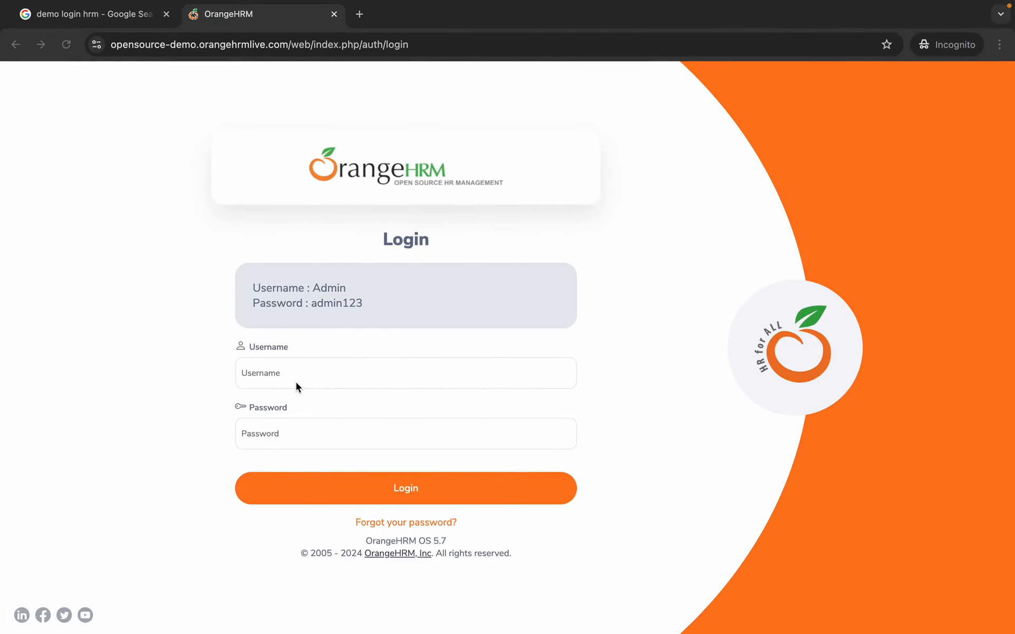
key(ctrl+Right)
click(410, 319)
text(jas)
key(BackSpace)
text(\va)
key(BackSpace)
key(BackSpace)
key(BackSpace)
text(va)
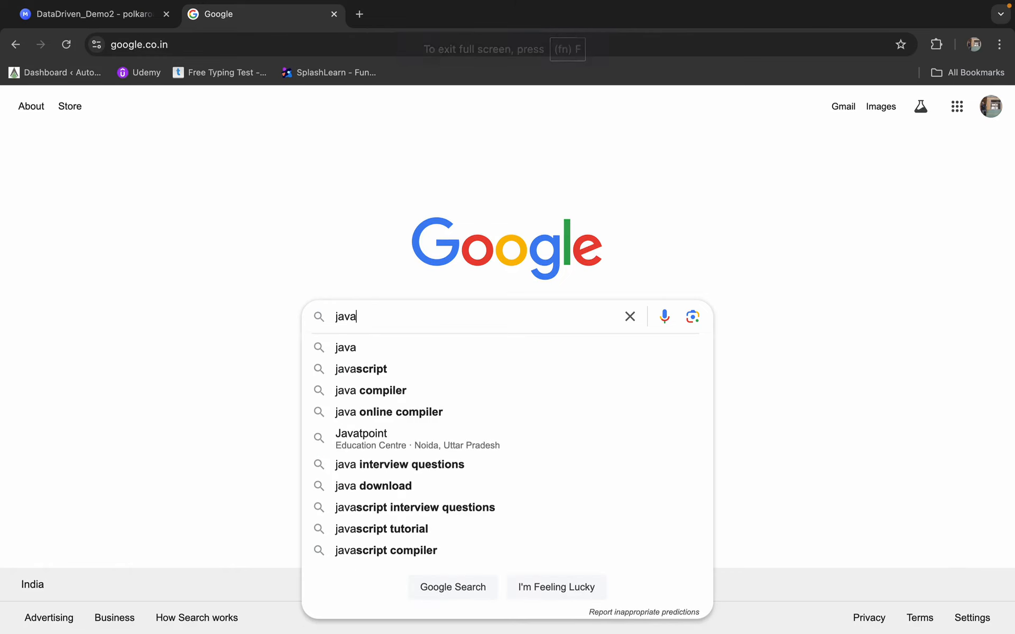
text(script to json)
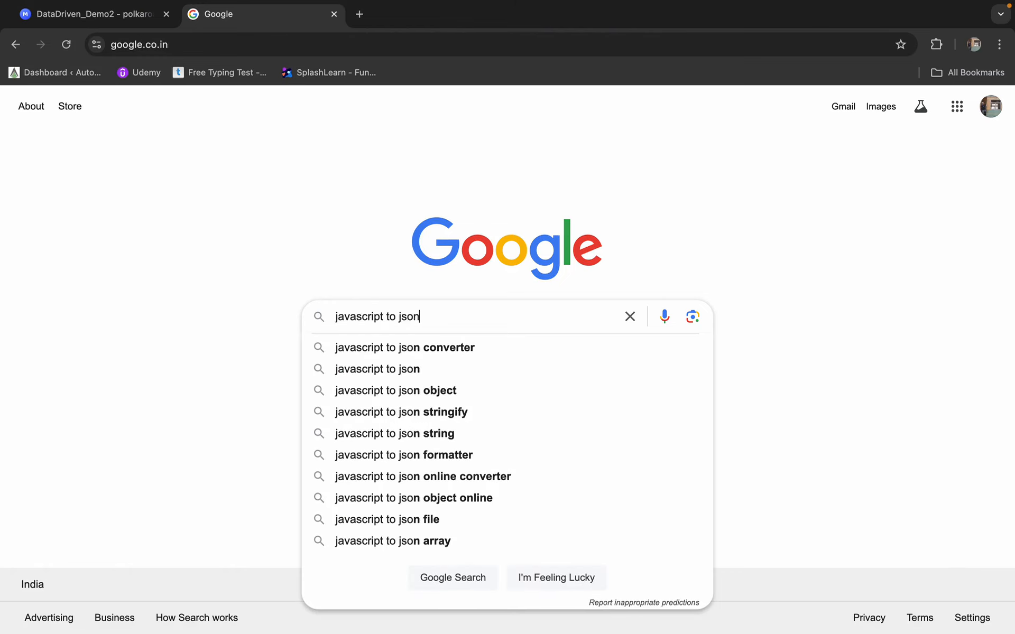
key(Down)
key(Return)
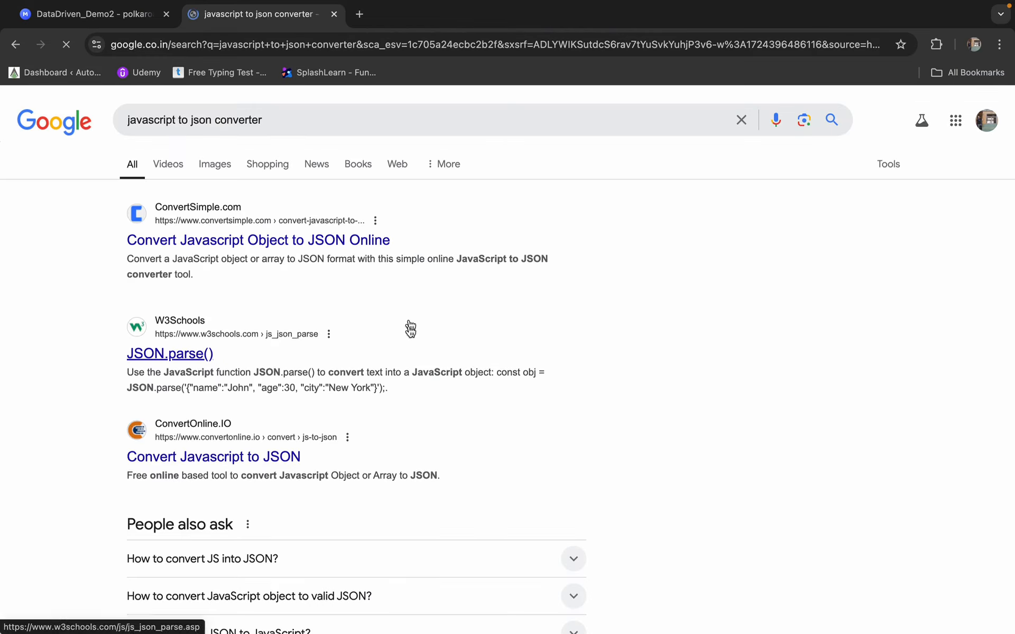
Paste the test data into ConvertSimple's JavaScript-to-JSON converter and copy the JSON output.
click(225, 245)
super+click(159, 353)
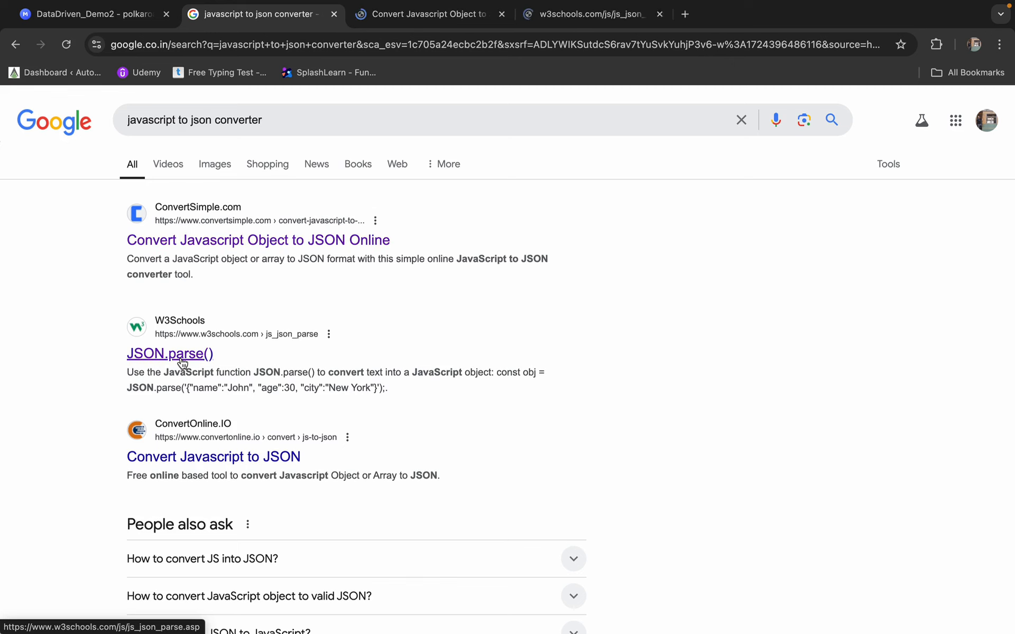
click(408, 15)
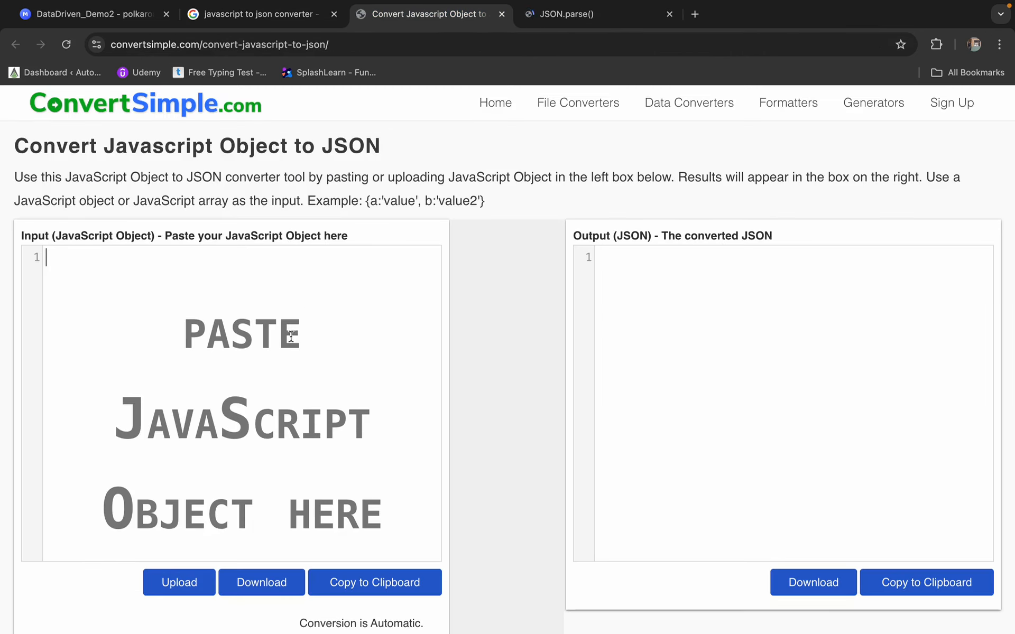
click(290, 337)
key(super+v)
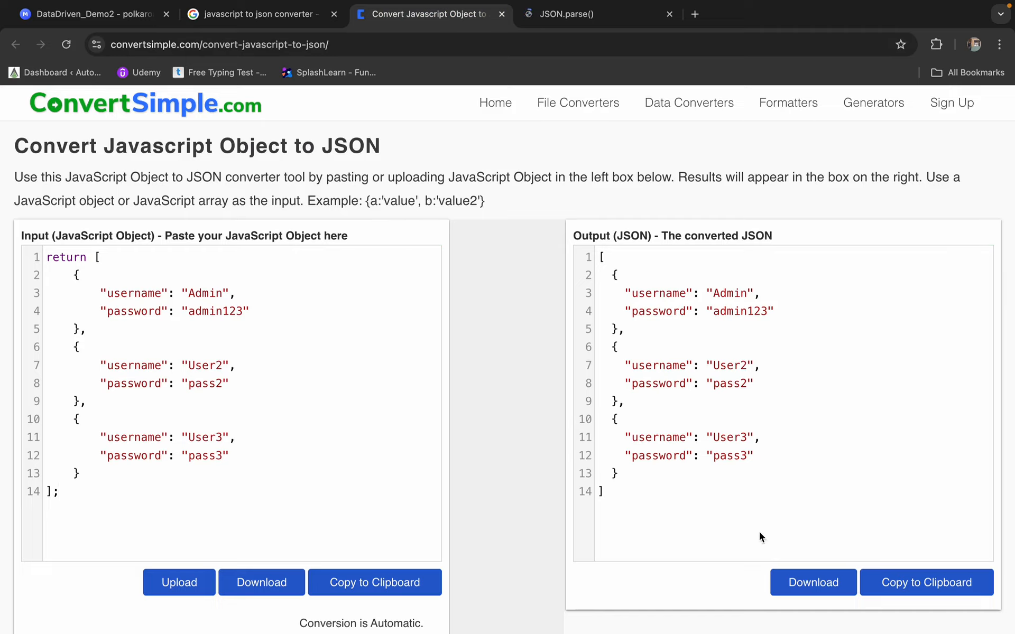
click(906, 581)
key(ctrl+Left)
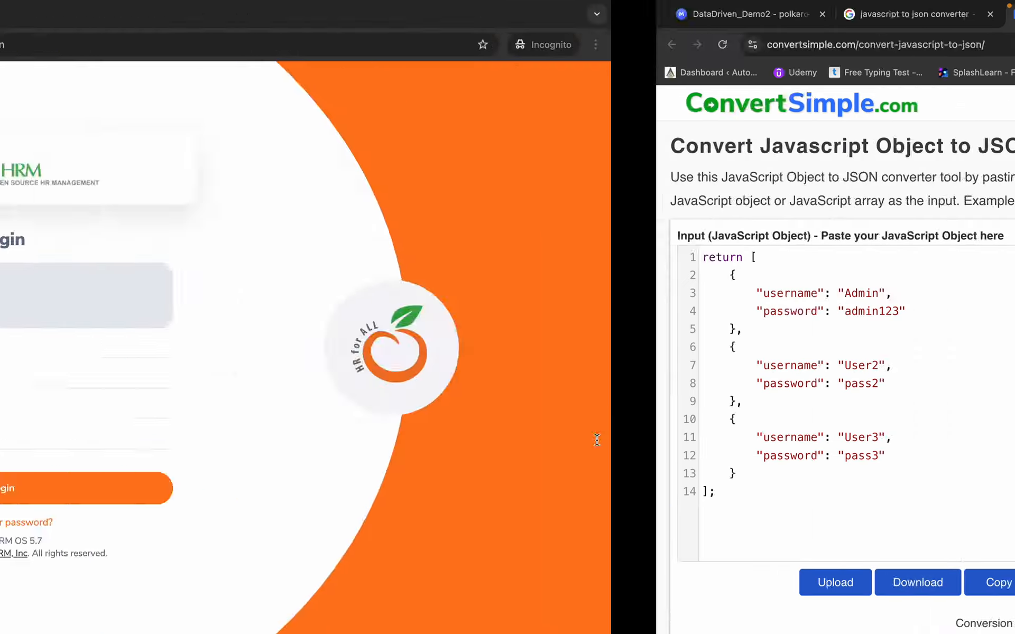
Paste the converted JSON into a new blank TextEdit document.
key(super+space)
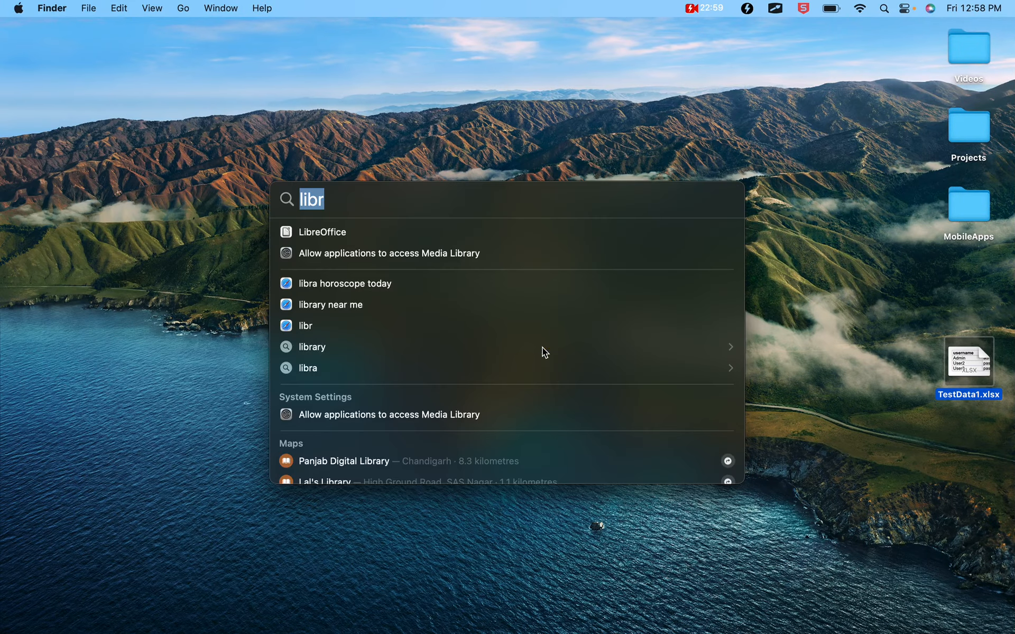
text(text)
key(Return)
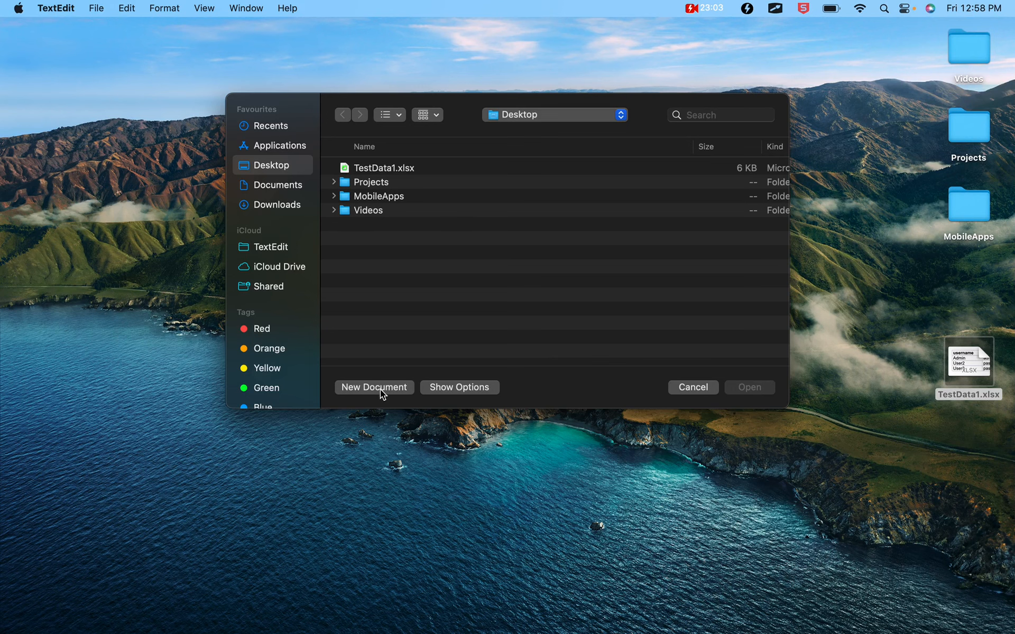
click(380, 389)
key(super+v)
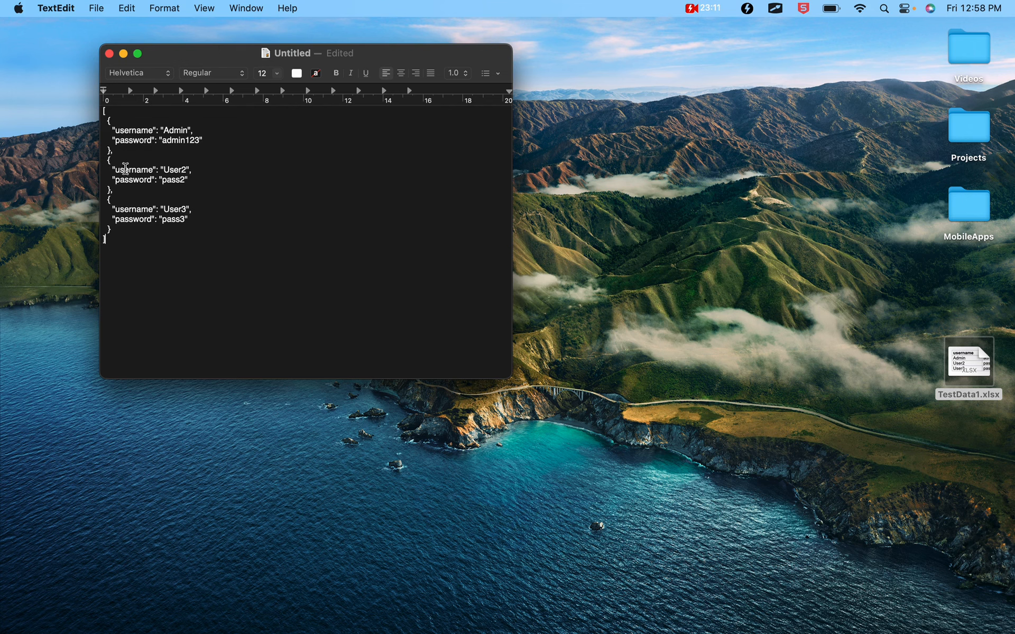
key(ctrl+Right)
key(ctrl+Left)
Save the document to the Desktop as TestData2.json.rtf in Rich Text format.
key(super+s)
click(271, 233)
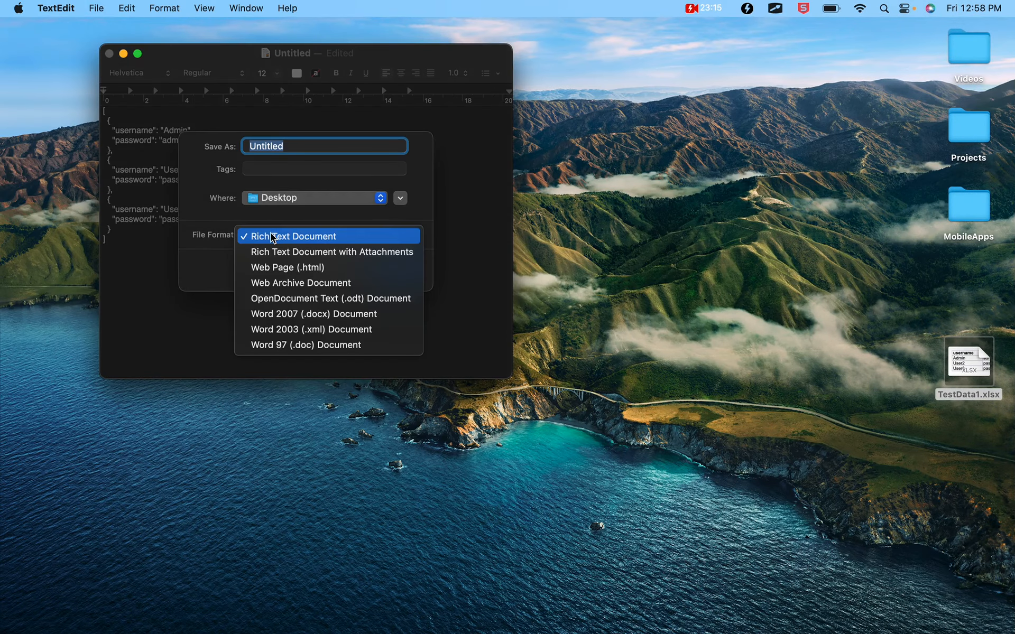
click(278, 149)
click(310, 148)
drag(309, 148, 193, 147)
text(TestData2.json)
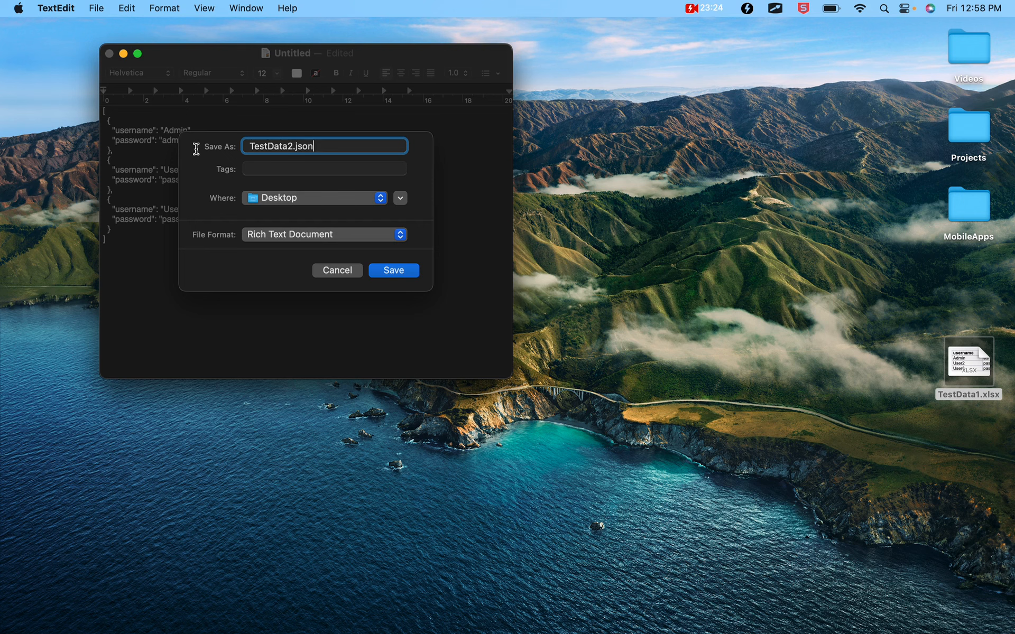
click(408, 271)
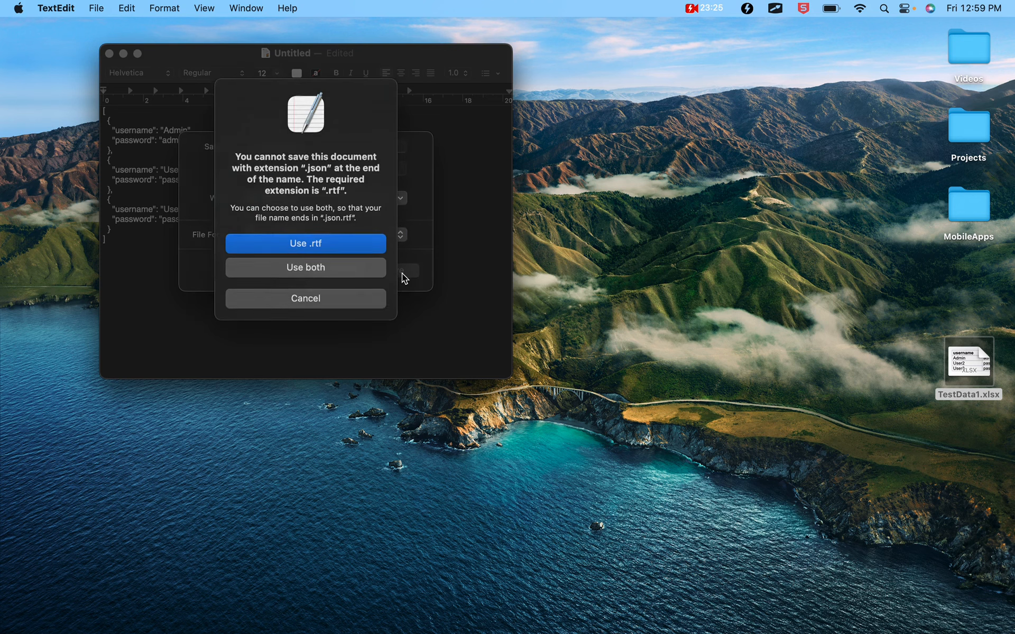
click(315, 280)
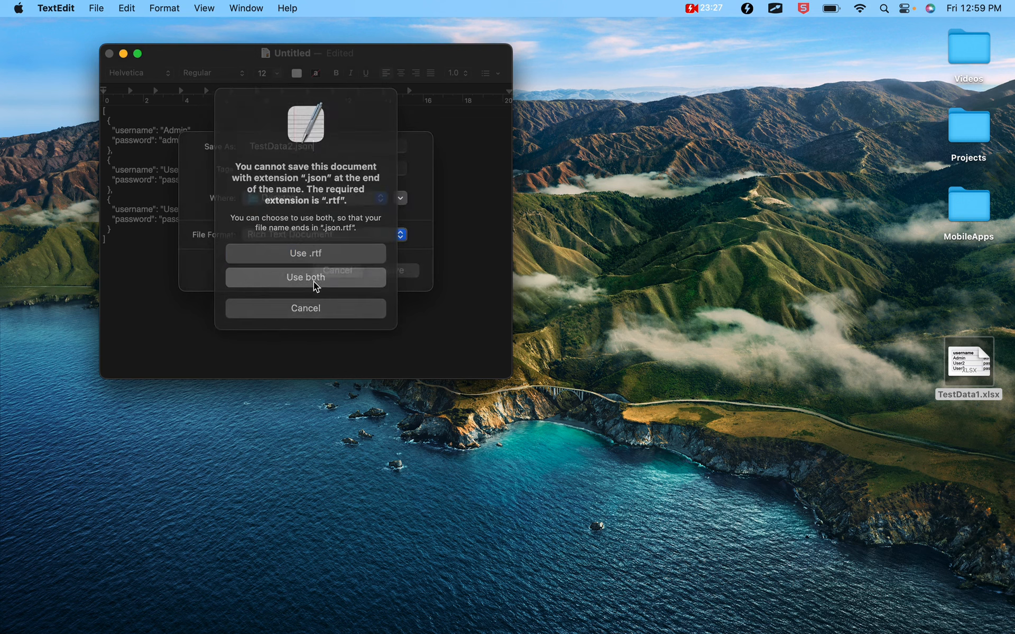
click(110, 54)
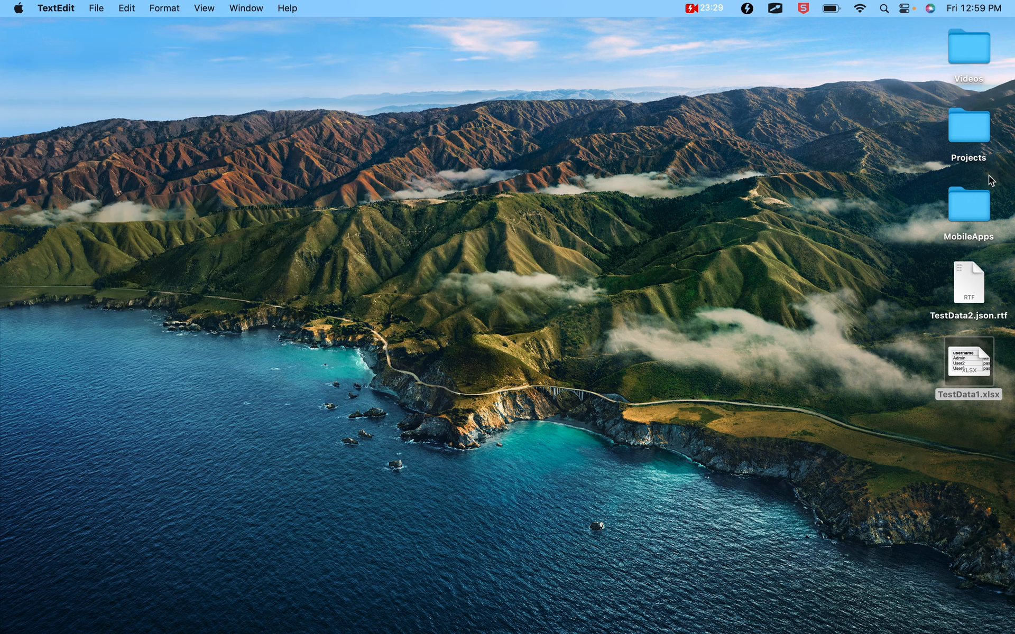
Rename the saved file from TestData2.json.rtf to TestData2.json, keeping the .json extension.
click(973, 300)
key(Return)
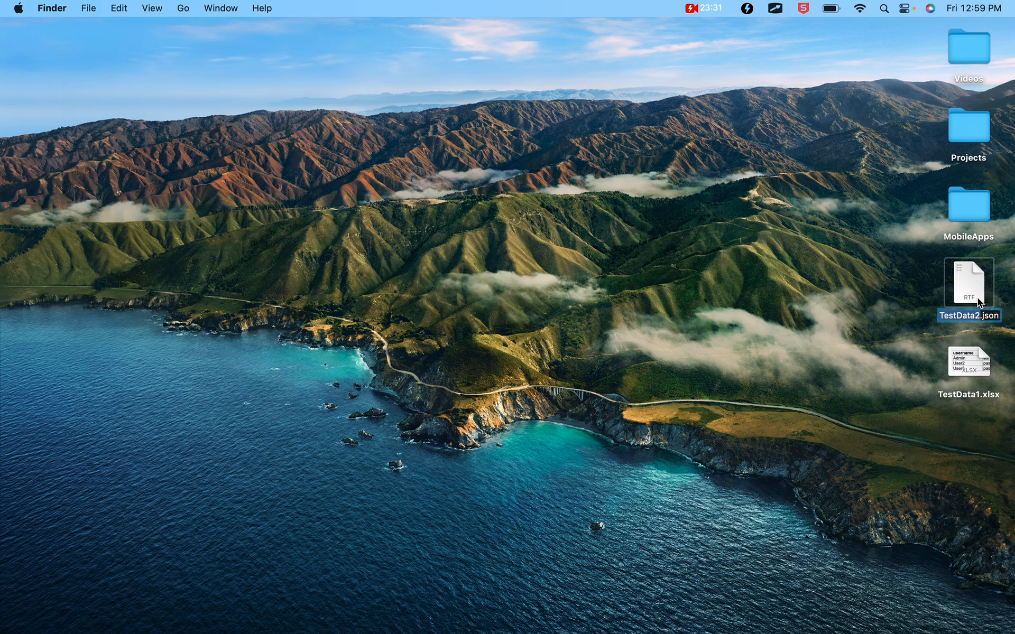
key(super+Right)
key(Return)
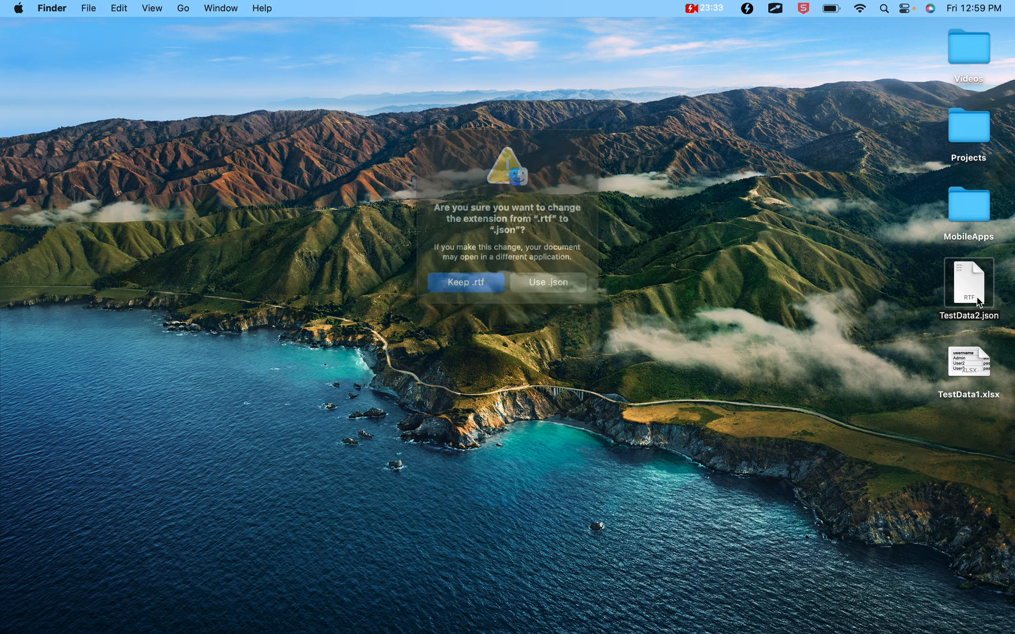
click(528, 284)
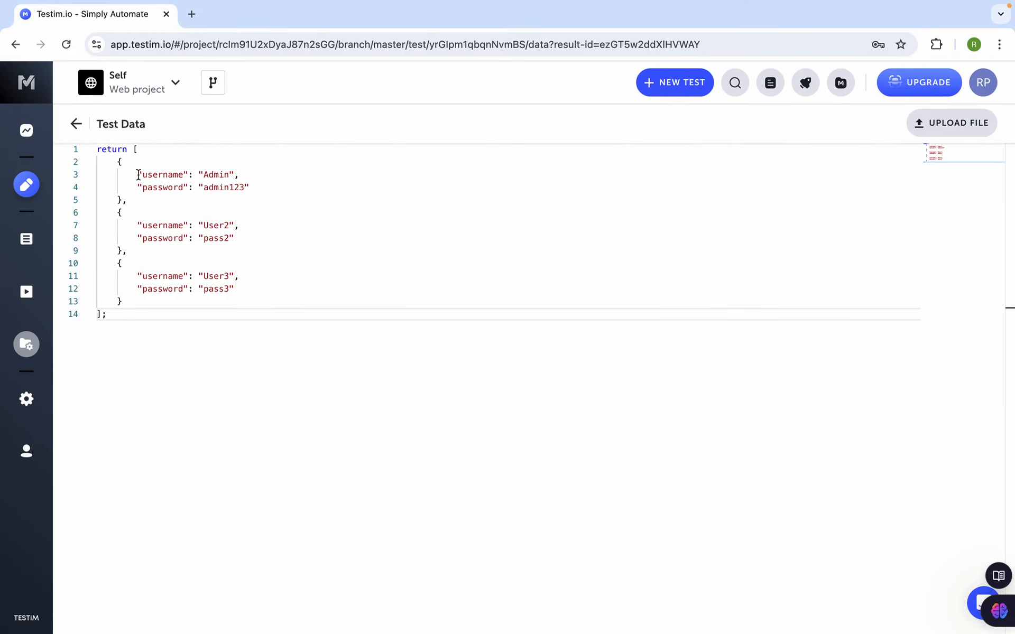
Attempt to upload TestData2.json as the test data, which fails with a JSON parse error.
click(959, 123)
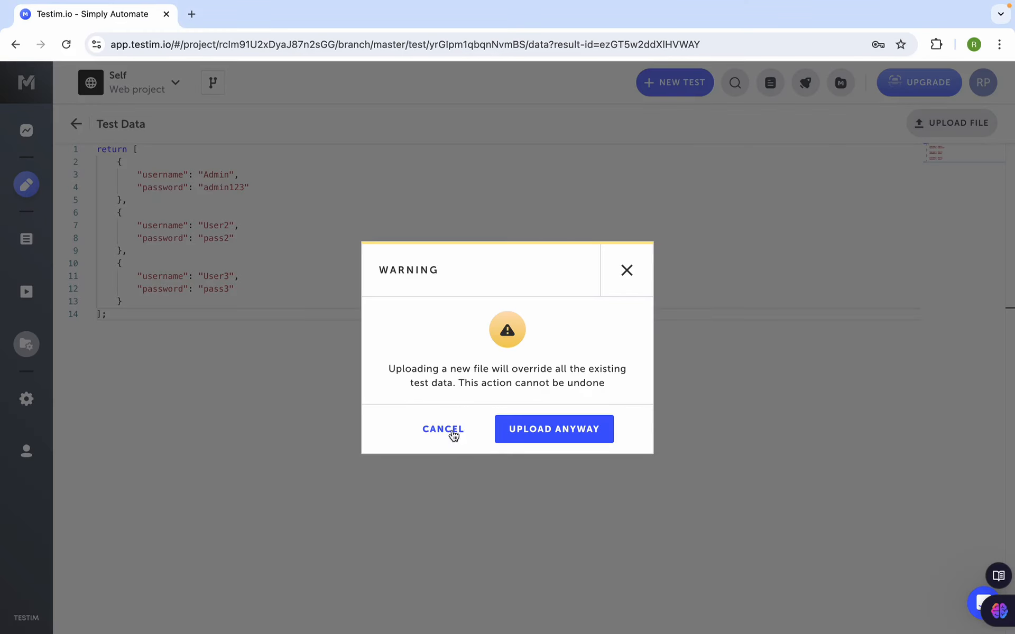
click(543, 439)
click(396, 237)
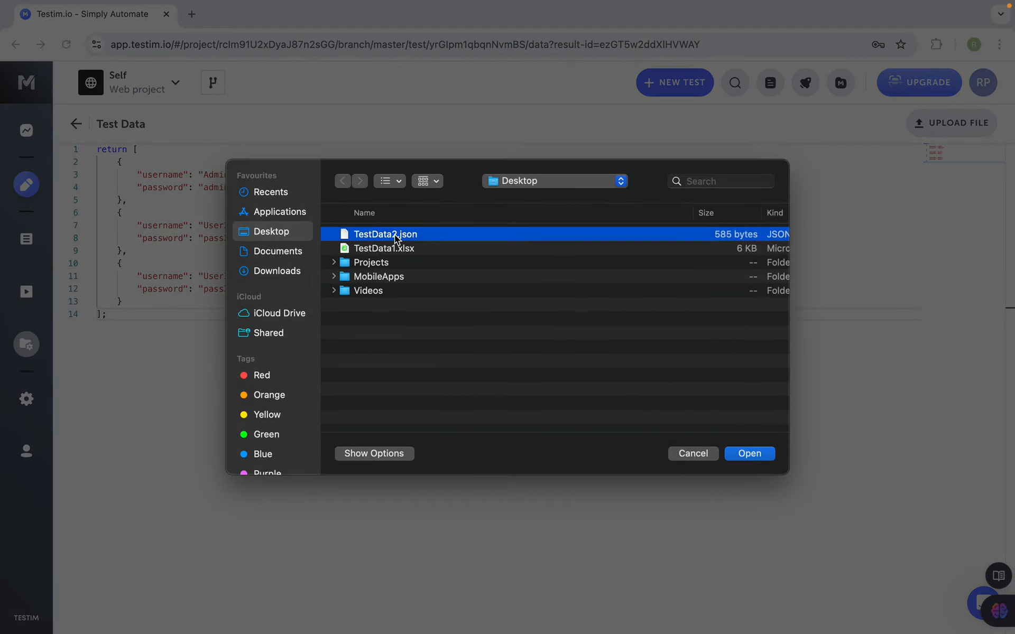
click(743, 461)
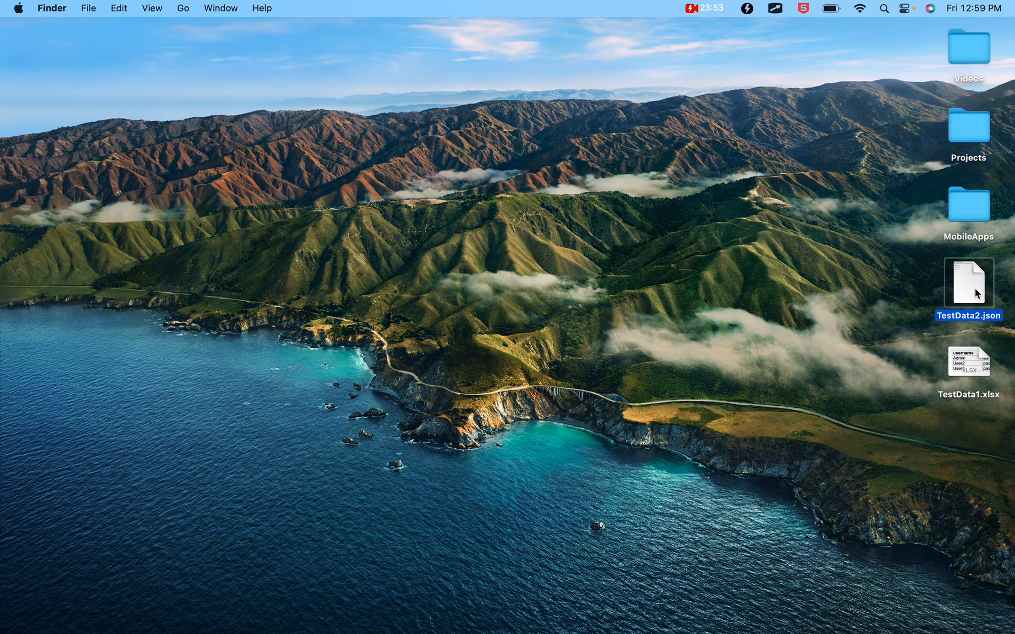
Launch VS Code and create a new text file set to the JSON language.
key(super+space)
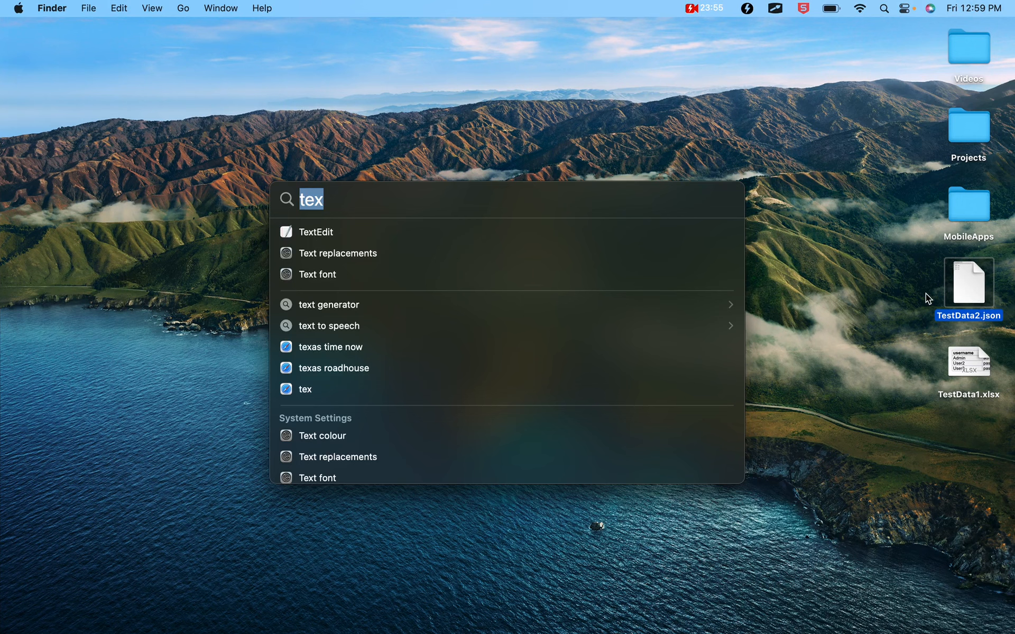
text(cod)
key(Return)
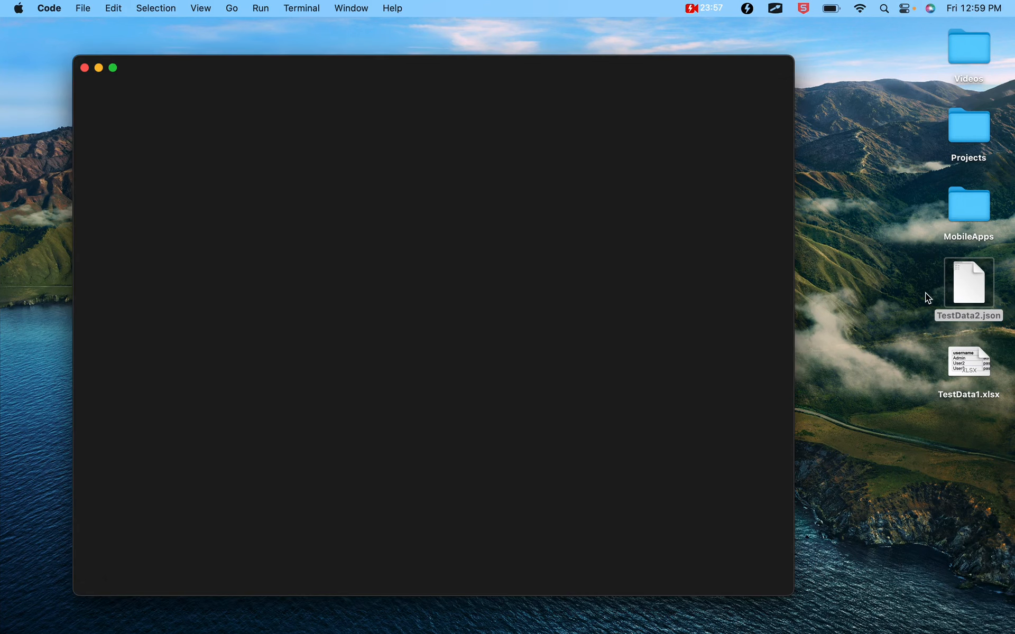
click(204, 261)
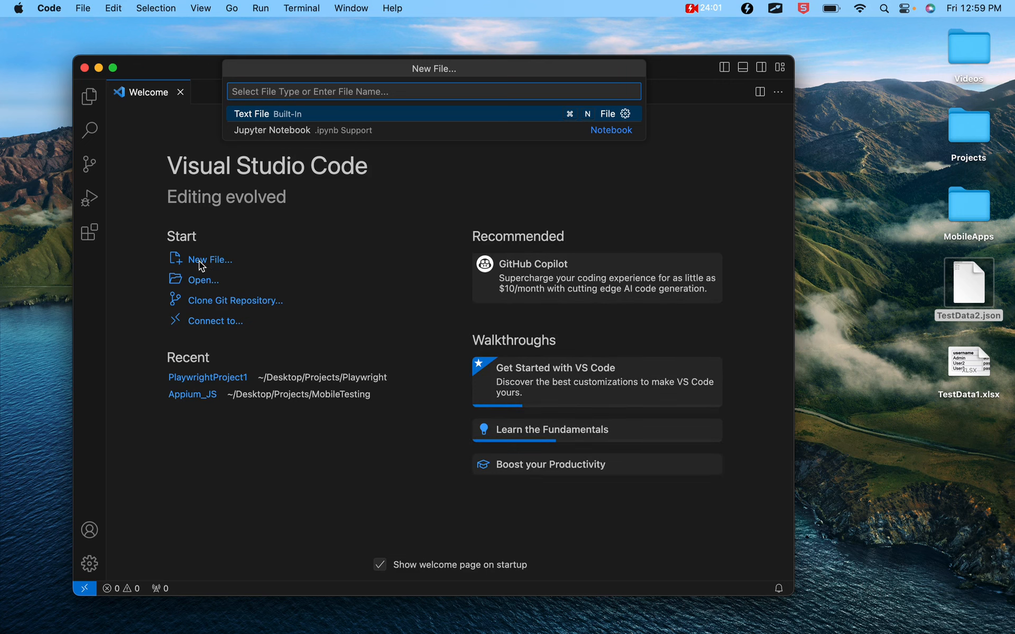
click(196, 261)
click(131, 204)
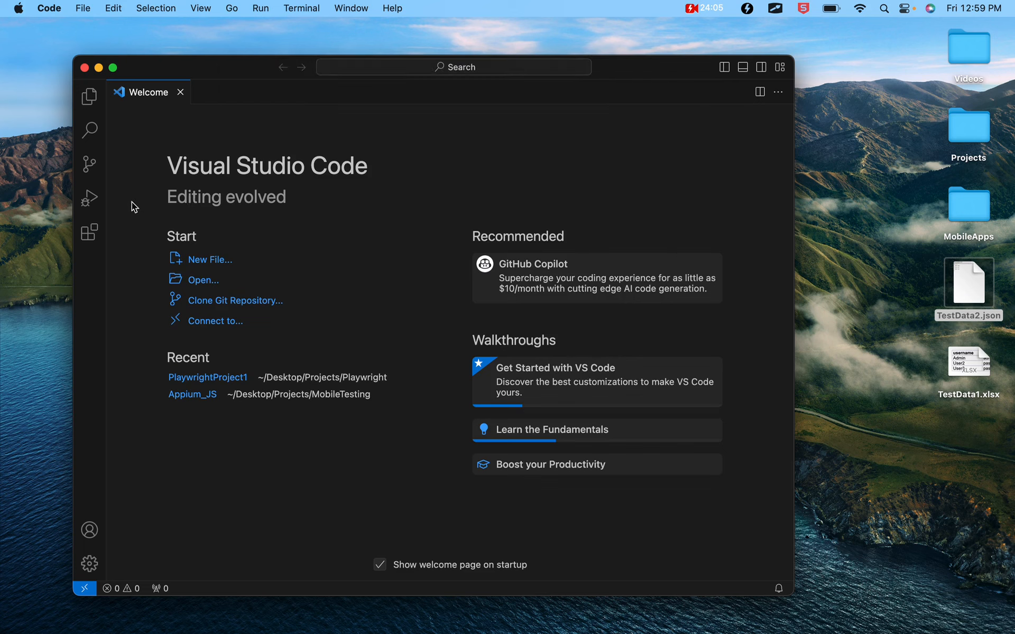
click(203, 262)
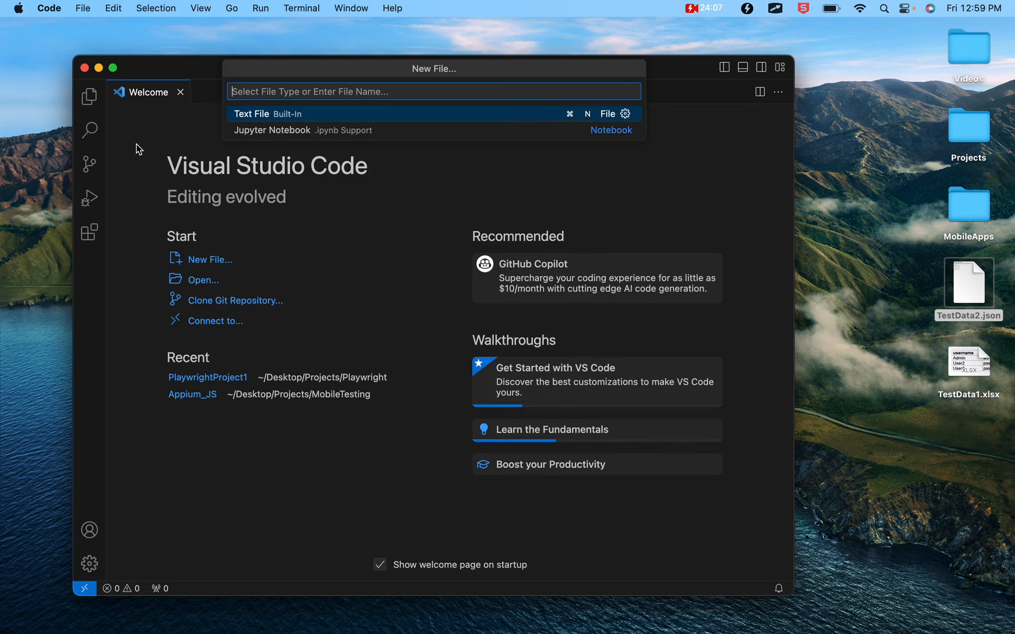
key(Return)
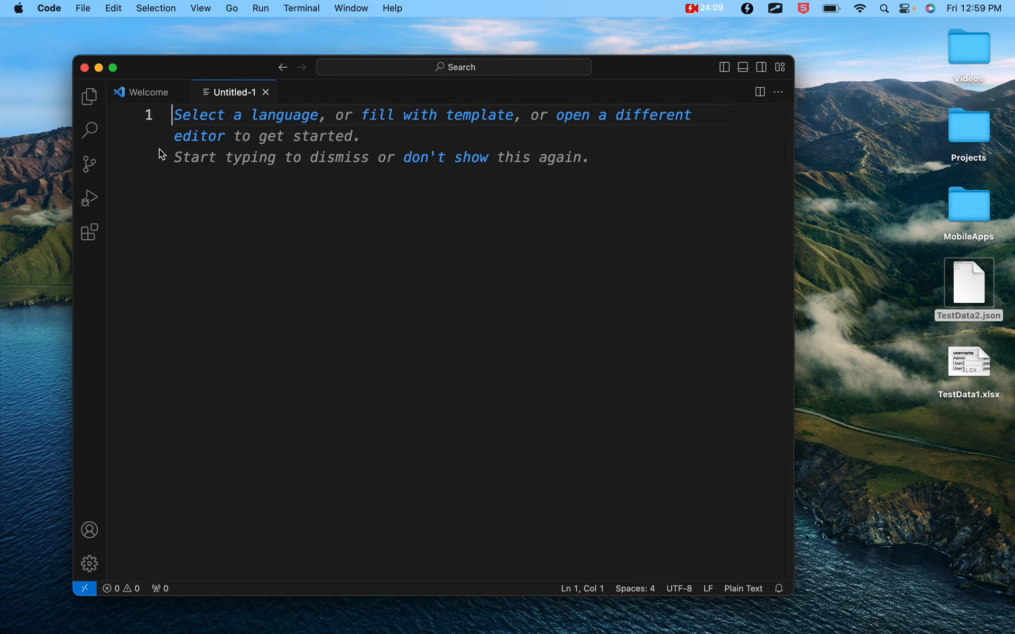
click(203, 118)
text(json)
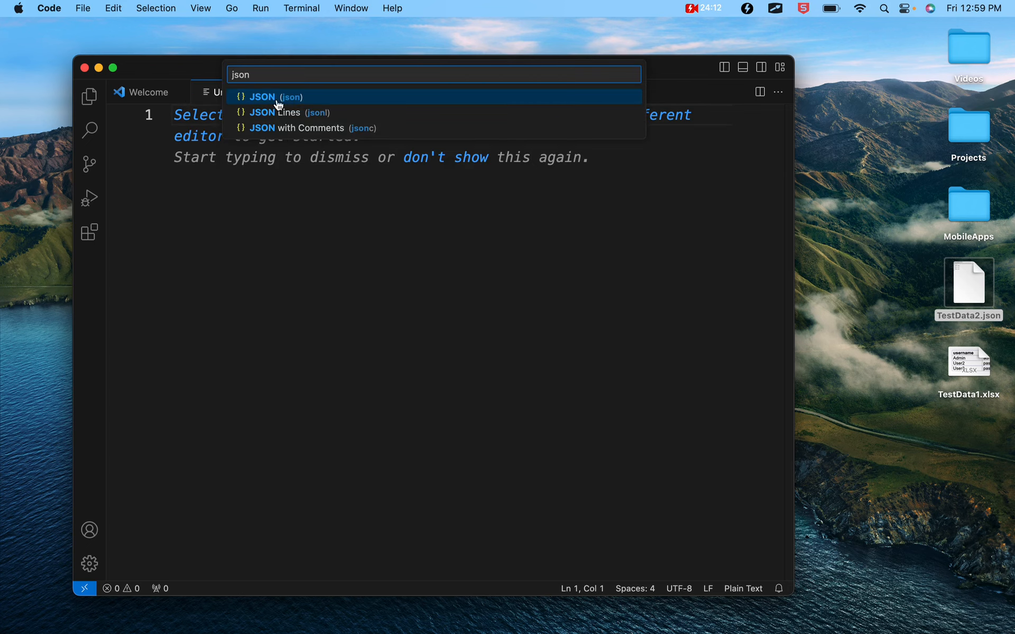
click(279, 100)
Paste the converted JSON and save it to the Desktop as TestData3.json.
key(ctrl+Right)
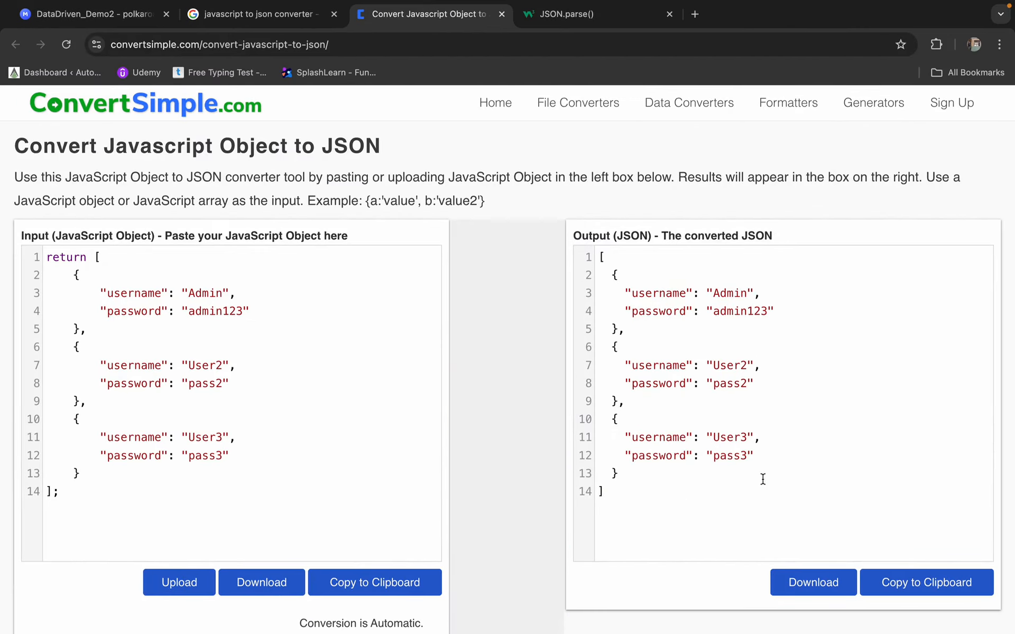
click(862, 576)
key(ctrl+Left)
key(super+v)
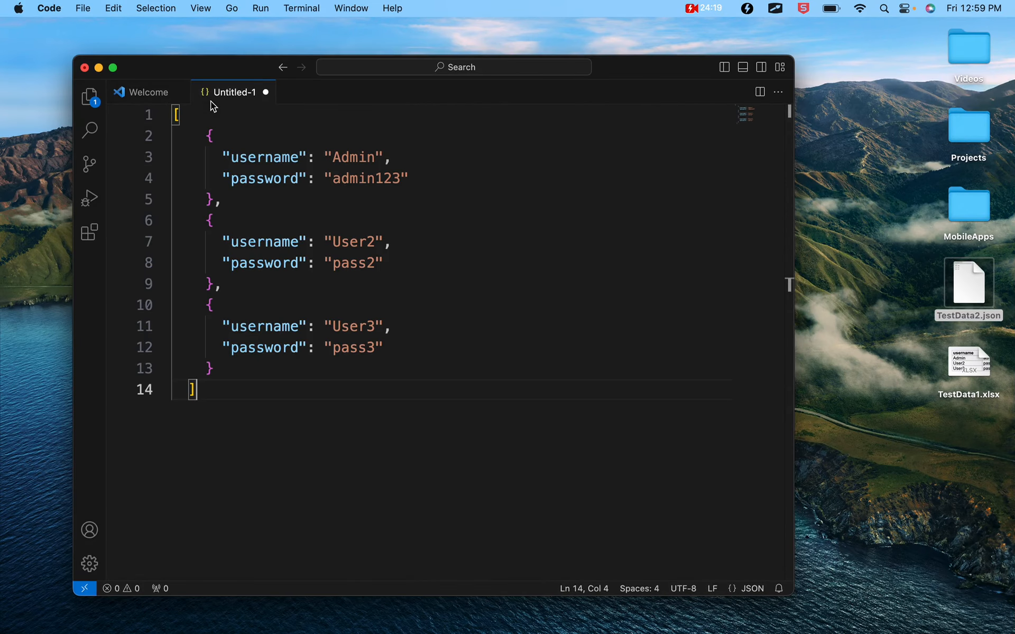
key(super+s)
text(TestData)
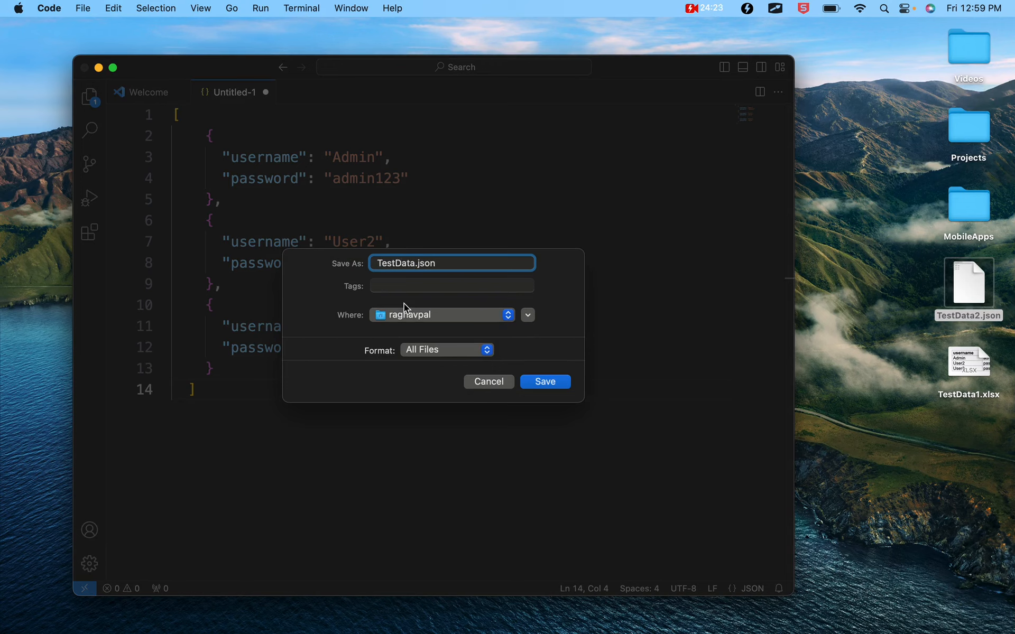
text(3)
click(416, 318)
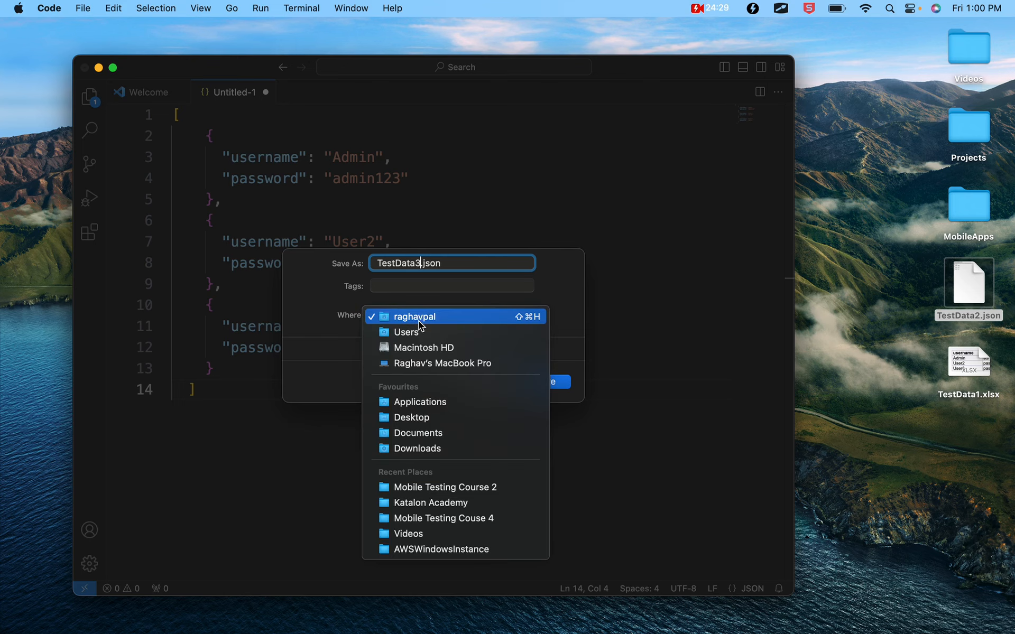
click(417, 418)
click(545, 382)
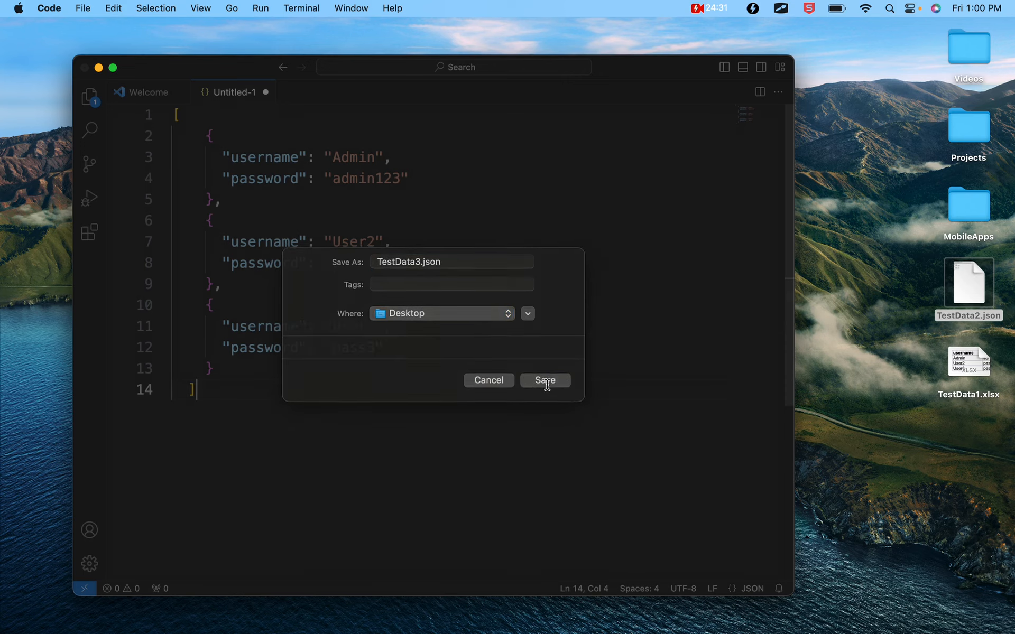
click(350, 194)
double_click(350, 170)
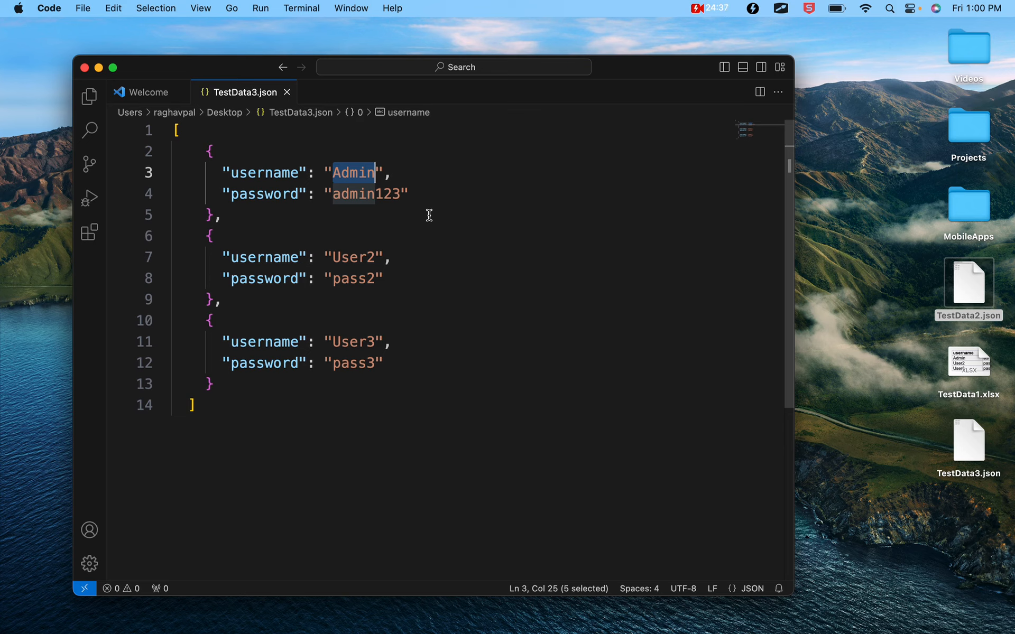
text(Test1)
double_click(376, 195)
text(pass)
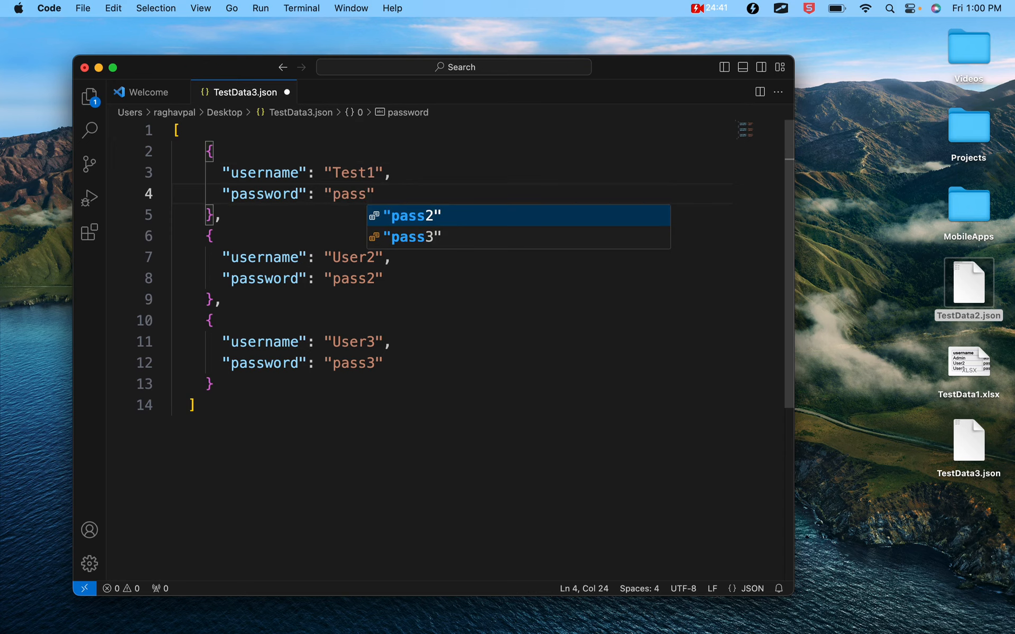
text(1)
double_click(355, 258)
text(Test2)
drag(231, 386, 217, 299)
key(BackSpace)
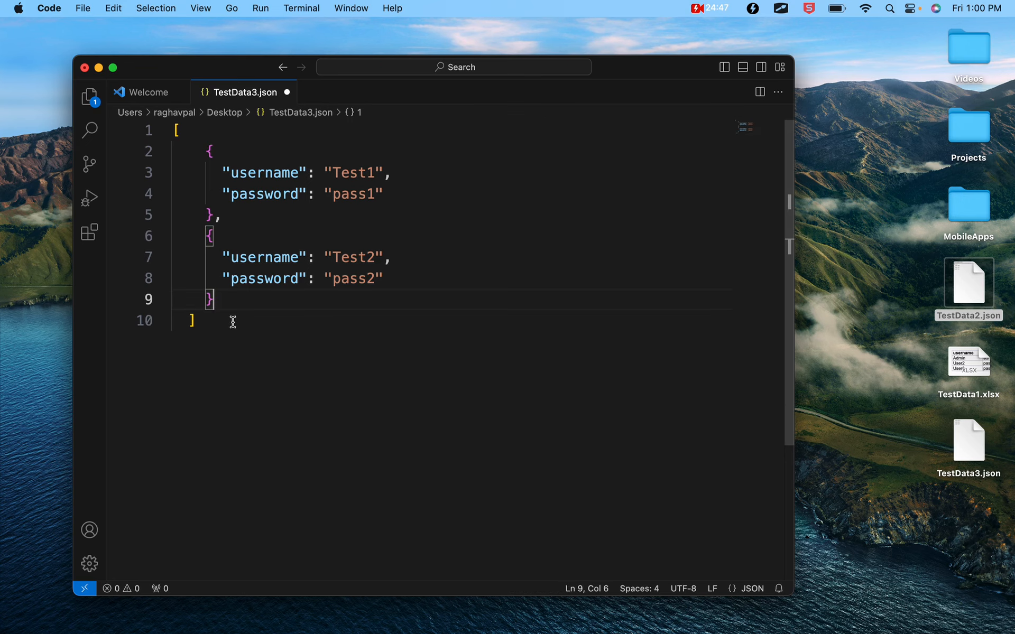
Close VS Code, upload TestData3.json as the test data, and advance to the summary slide.
click(84, 67)
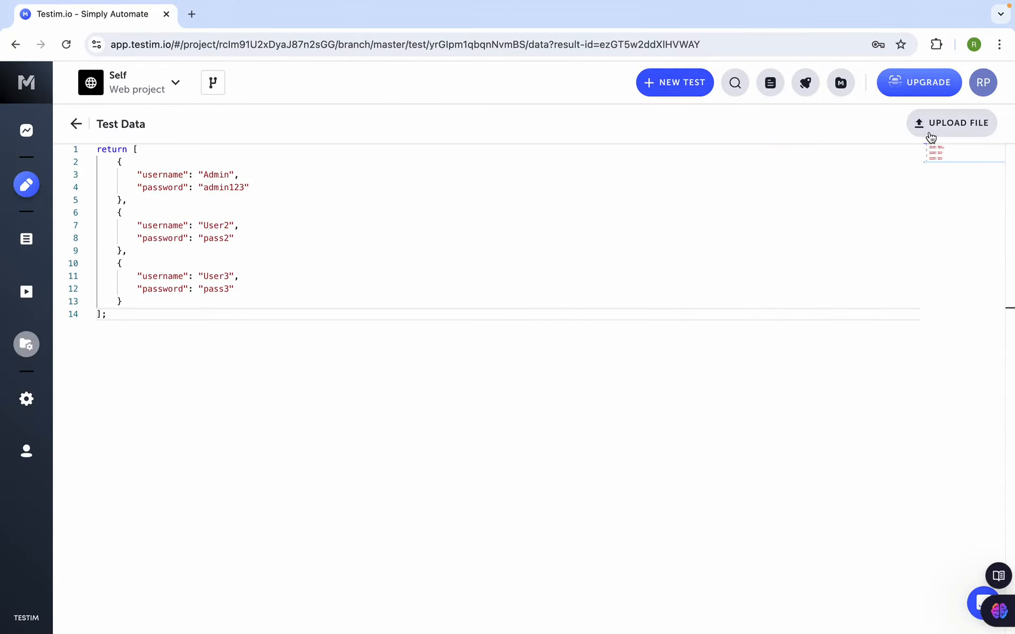
click(931, 130)
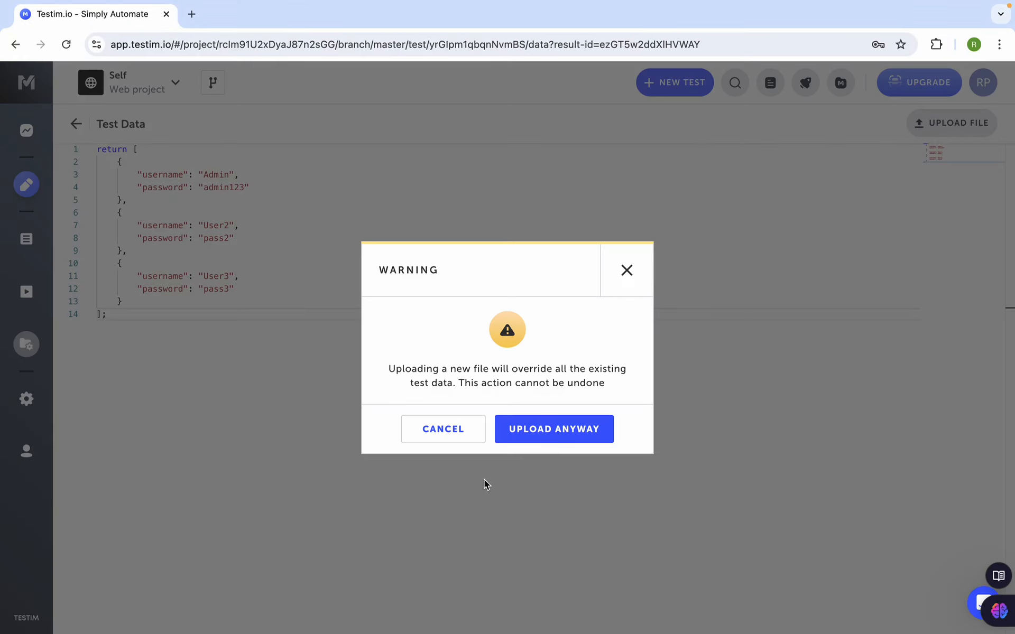
click(543, 439)
double_click(421, 234)
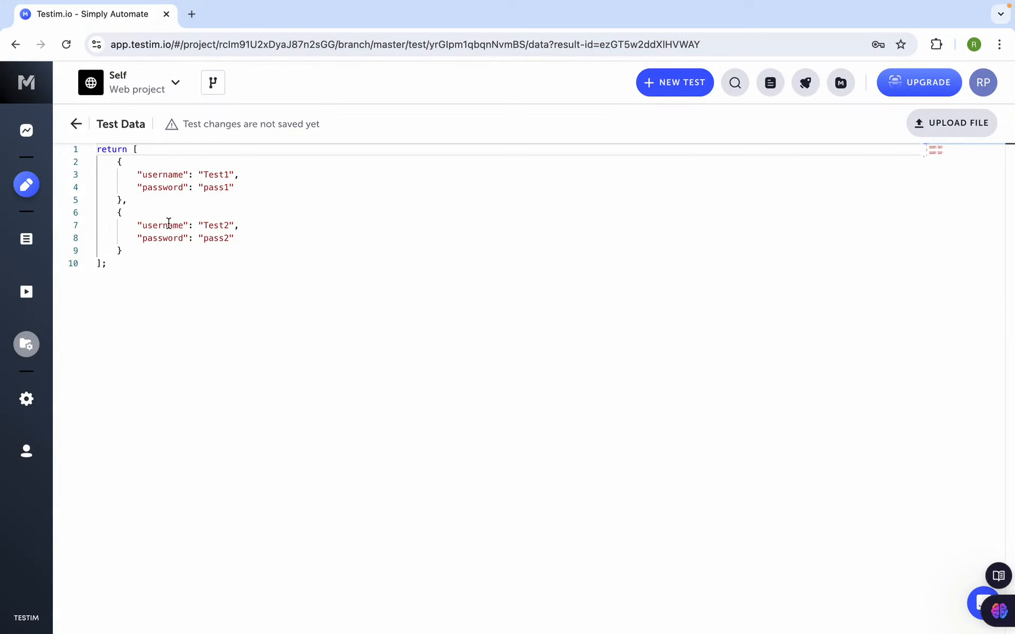
click(181, 269)
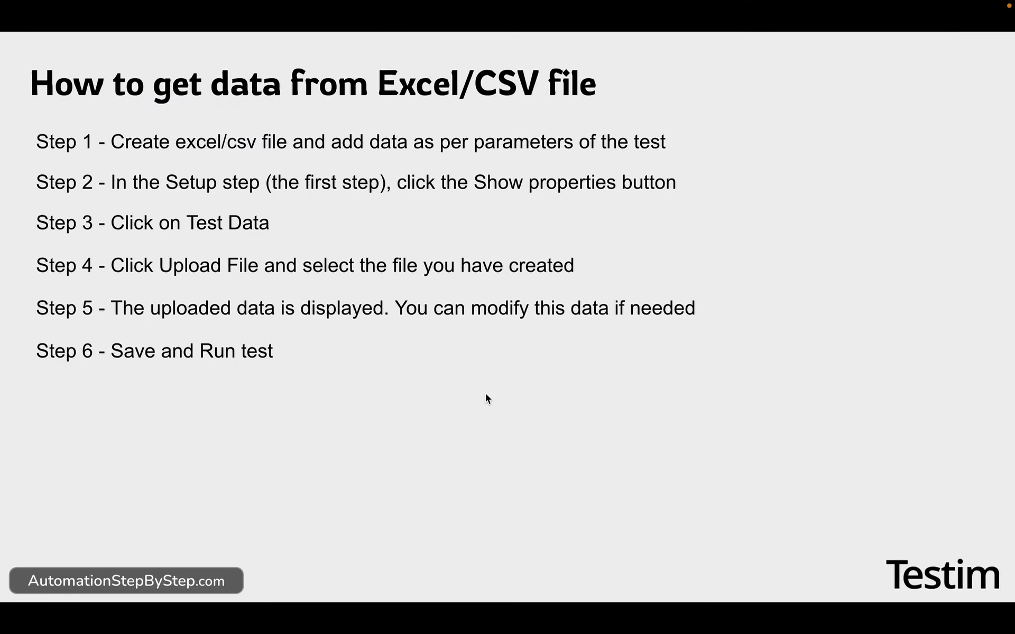
key(Right)
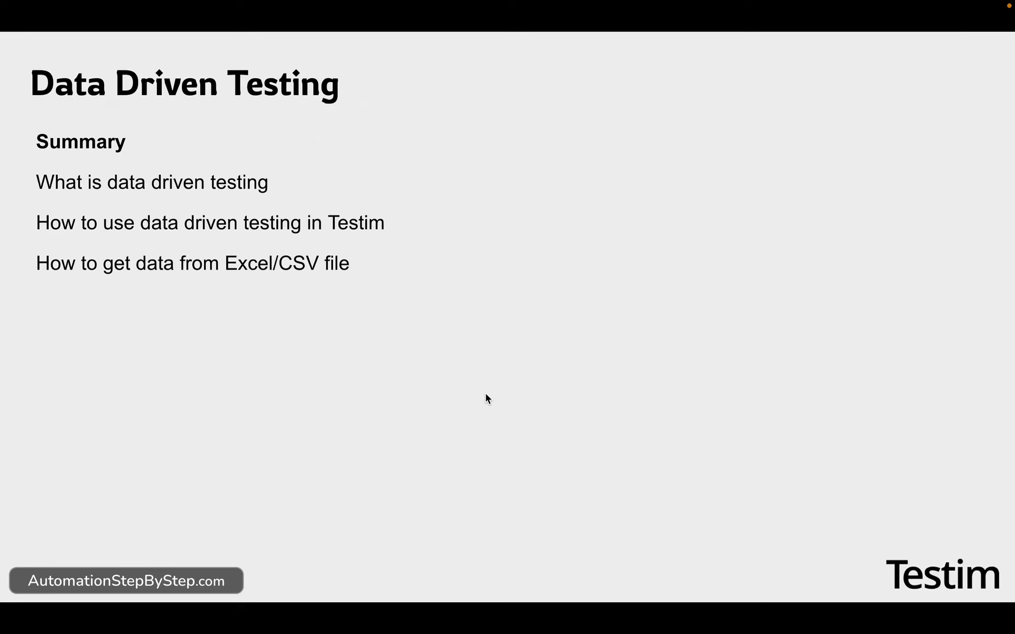